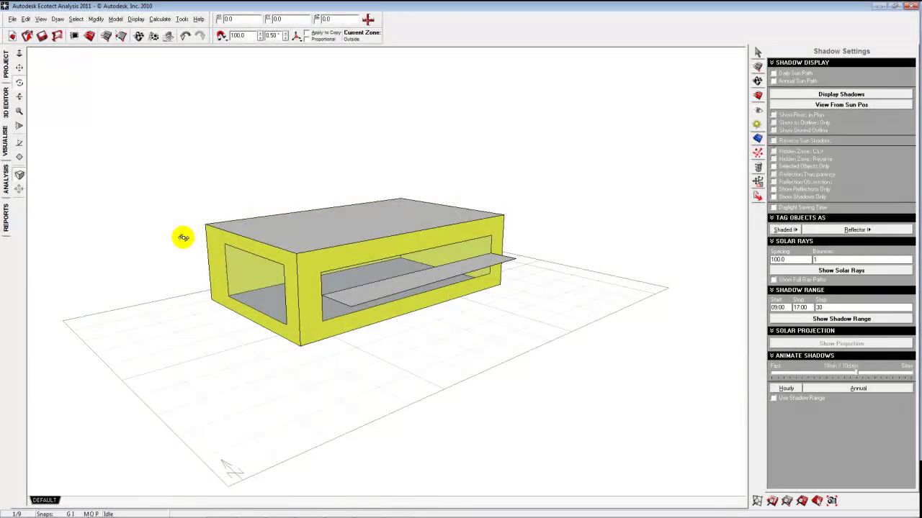
# Step: Switch to the RMIT Ecotect Workshop Outline in MindManager and expand the Modeling in Ecotect topic
pyautogui.hotkey('alt', 'Tab')
pyautogui.hotkey('alt', 'Tab')
pyautogui.hotkey('alt', 'Tab')
pyautogui.hotkey('alt', 'Tab')
pyautogui.hotkey('alt', 'Tab')
pyautogui.hotkey('alt', 'Tab')
pyautogui.hotkey('alt', 'Tab')
pyautogui.hotkey('alt', 'Tab')
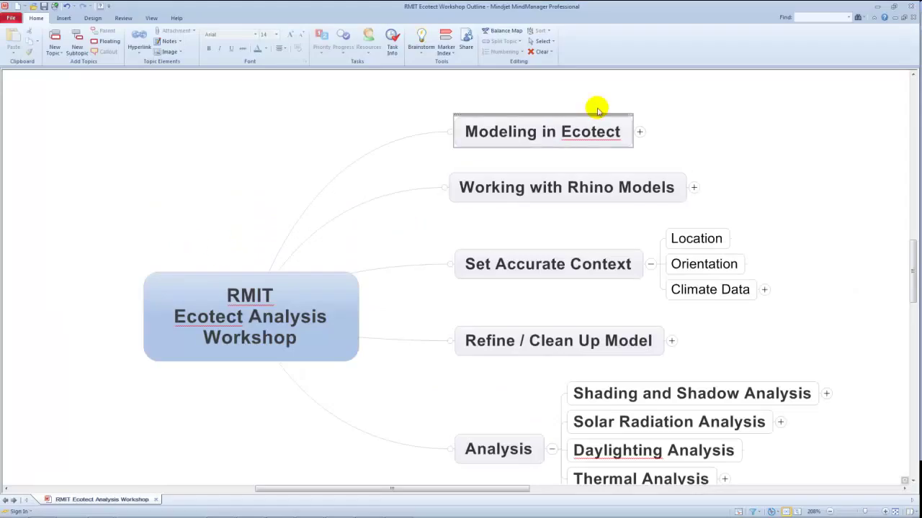
pyautogui.click(639, 132)
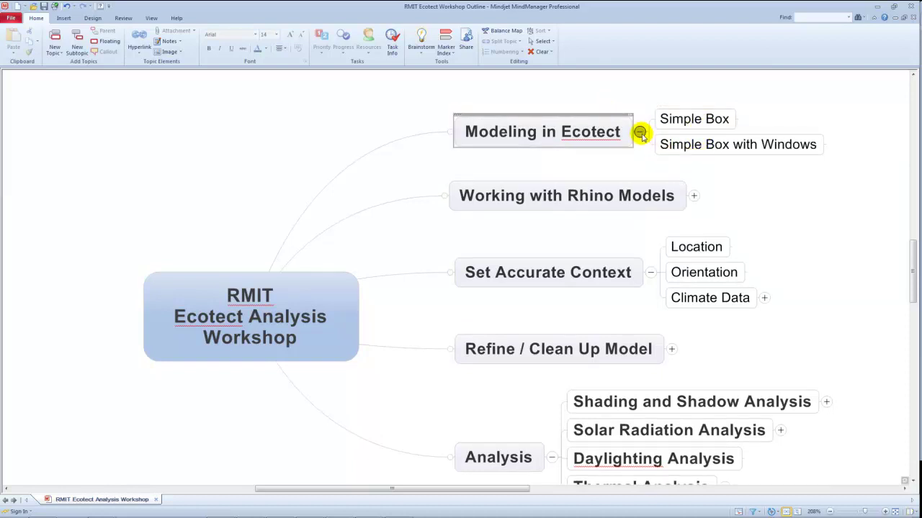
# Step: Add a subtopic "Sometime easier to edit in Ecotect" under the Modeling in Ecotect topic
pyautogui.click(619, 142)
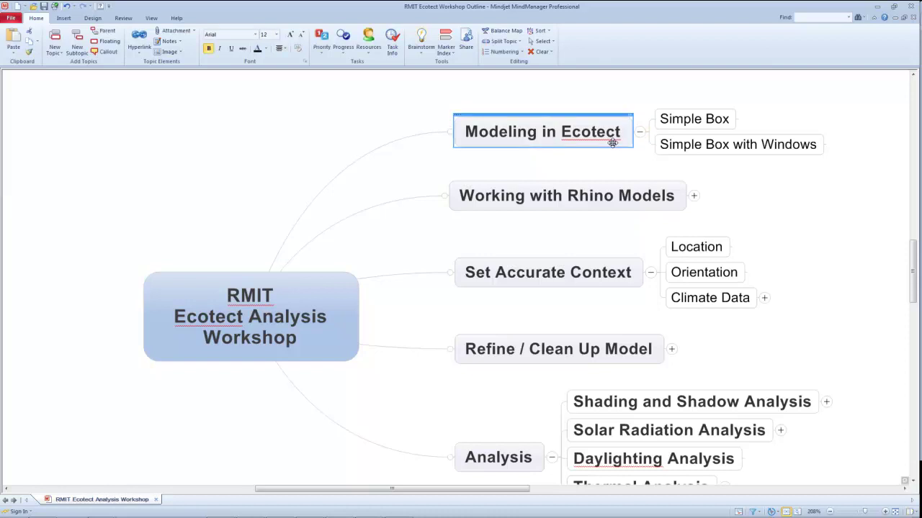
pyautogui.doubleClick(612, 142)
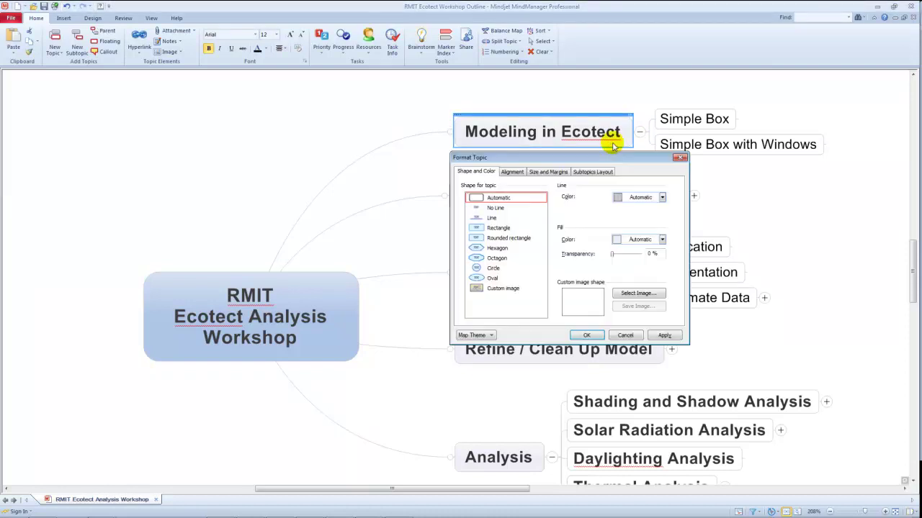
pyautogui.click(625, 335)
pyautogui.press('Insert')
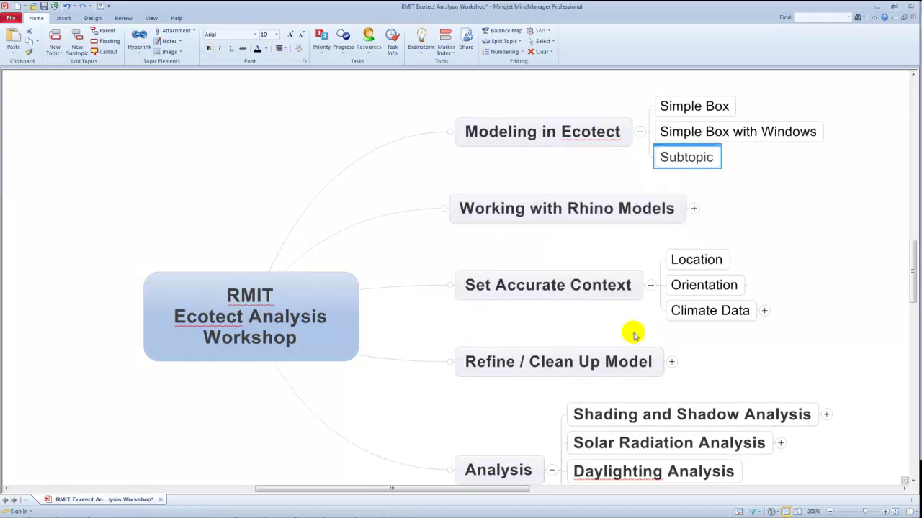
pyautogui.write('Sometime')
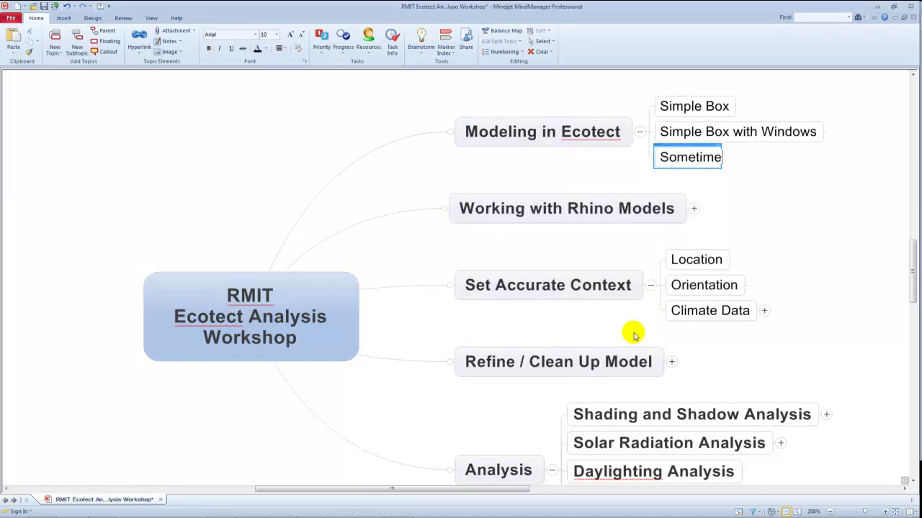
pyautogui.write(' easier to edit in Ecotect')
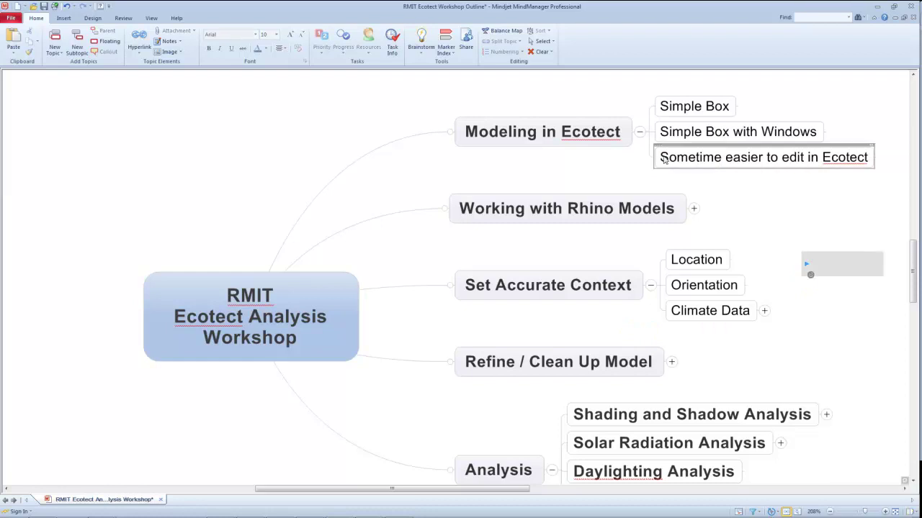
# Step: Collapse the Modeling in Ecotect topic and save the mind map
pyautogui.click(639, 133)
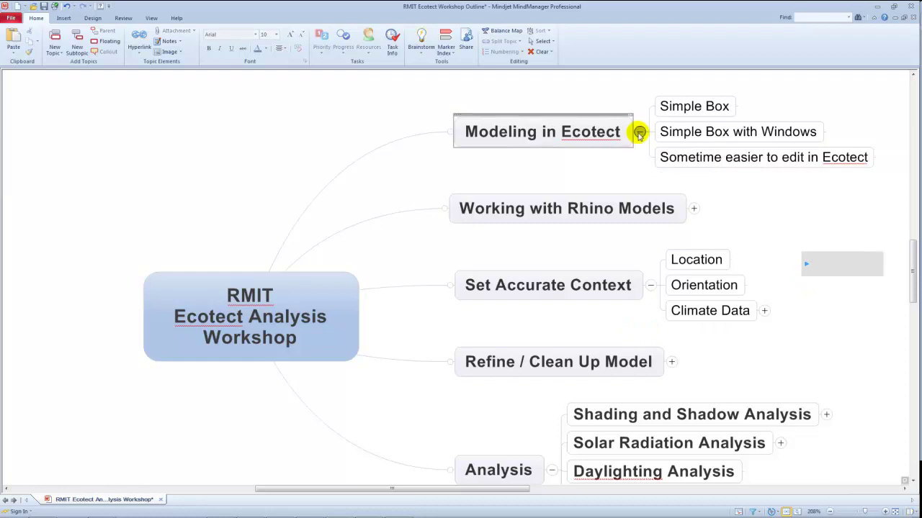
pyautogui.click(639, 133)
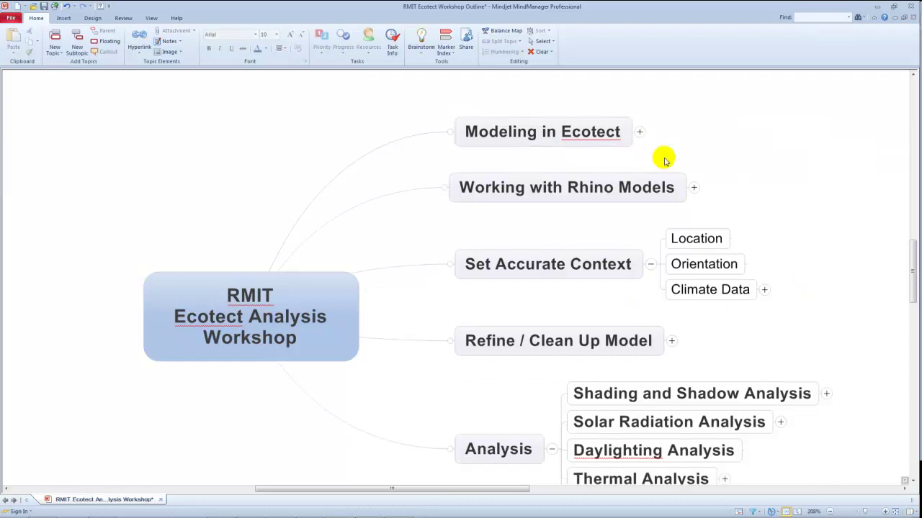
pyautogui.hotkey('ctrl', 's')
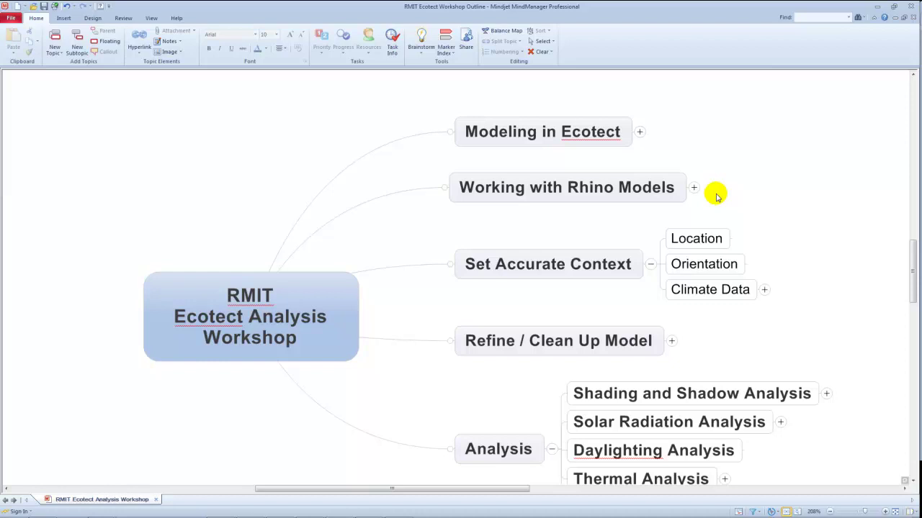
# Step: Switch to Ecotect Analysis with the box model
pyautogui.hotkey('alt', 'Tab')
pyautogui.hotkey('alt', 'Tab')
pyautogui.hotkey('alt', 'Tab')
pyautogui.hotkey('alt', 'Tab')
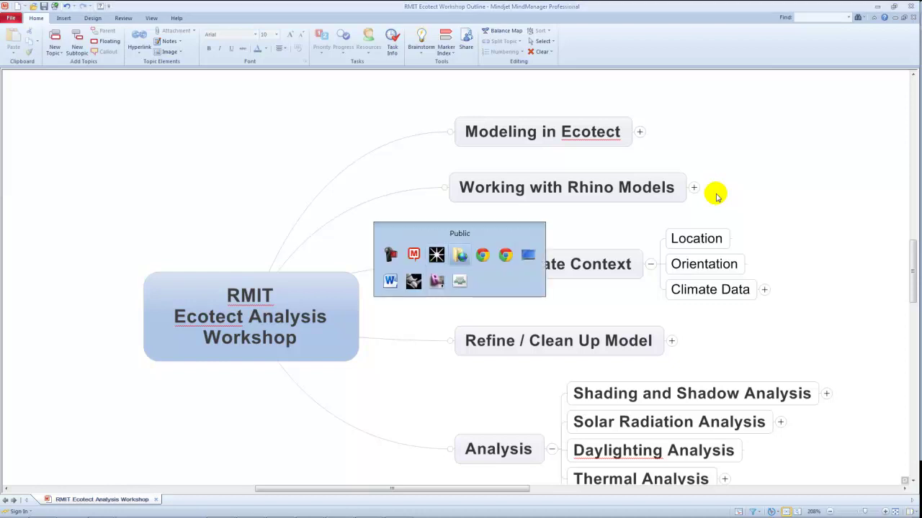
pyautogui.hotkey('alt', 'Tab')
pyautogui.hotkey('alt', 'Tab')
pyautogui.hotkey('alt', 'Tab')
pyautogui.hotkey('alt', 'Tab')
pyautogui.hotkey('alt', 'Tab')
pyautogui.hotkey('alt', 'Tab')
pyautogui.hotkey('alt', 'Tab')
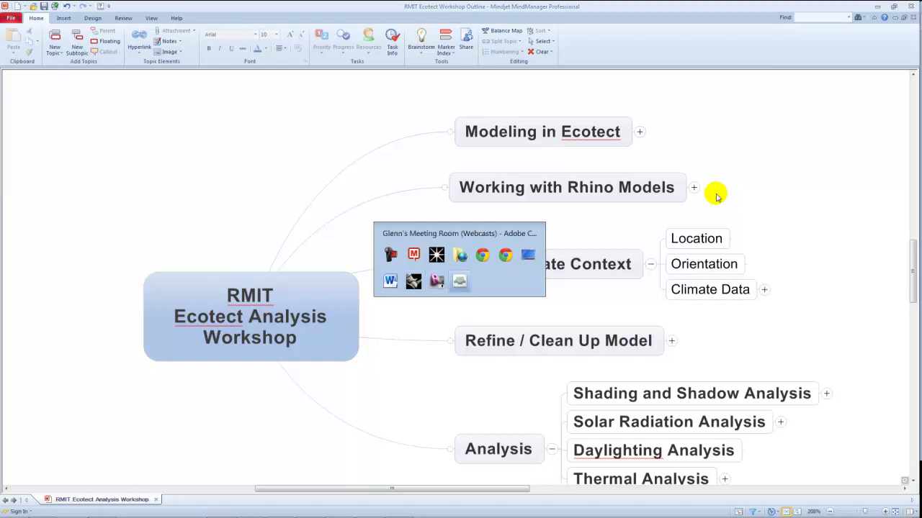
pyautogui.hotkey('alt', 'Tab')
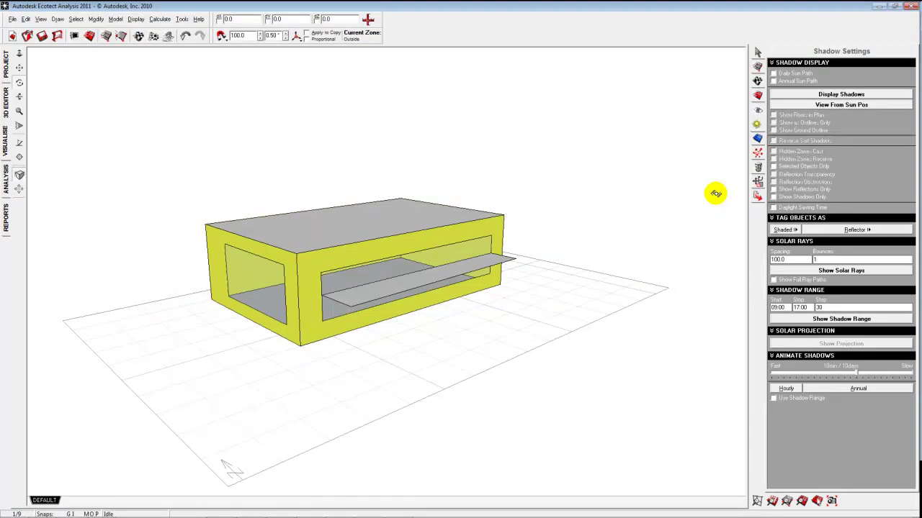
# Step: Inspect the end window, rear wall and shading plane in the 3D Editor wireframe, and return to the shaded Visualise view
pyautogui.scroll(1, 230, 283)
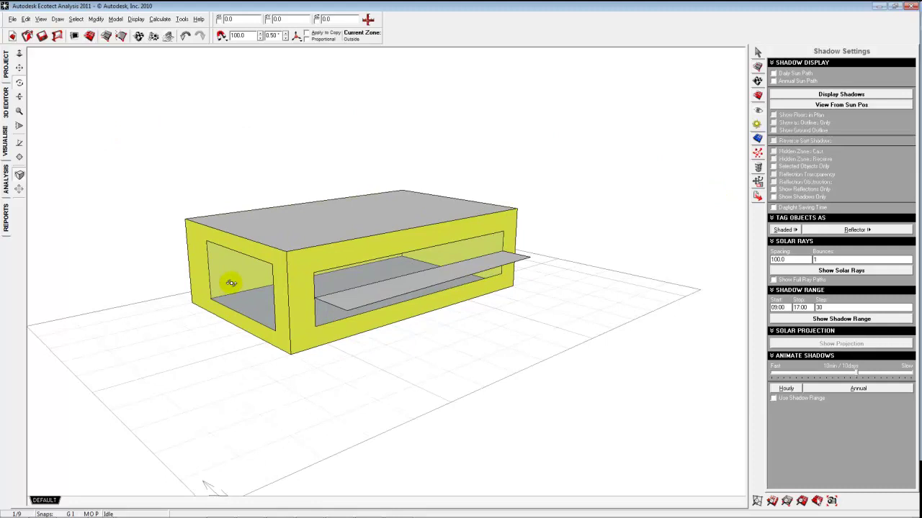
pyautogui.scroll(2, 231, 283)
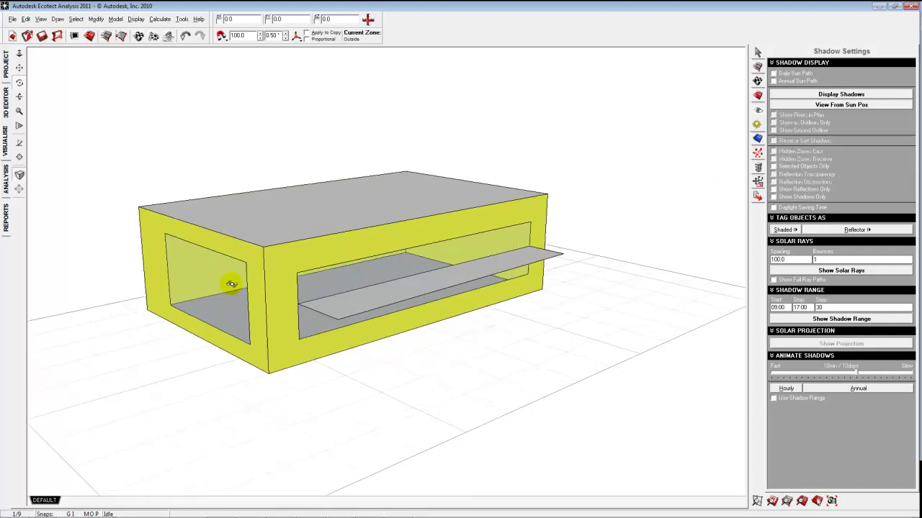
pyautogui.click(7, 103)
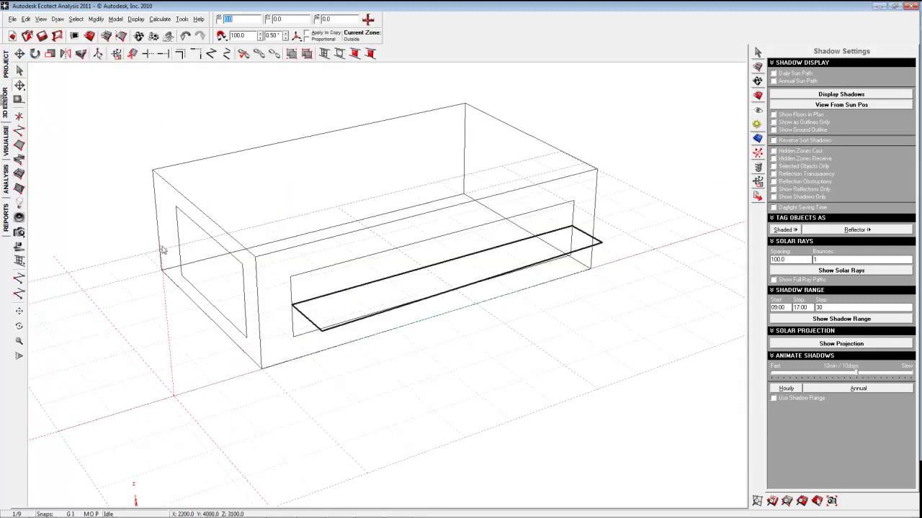
pyautogui.click(19, 72)
pyautogui.click(176, 225)
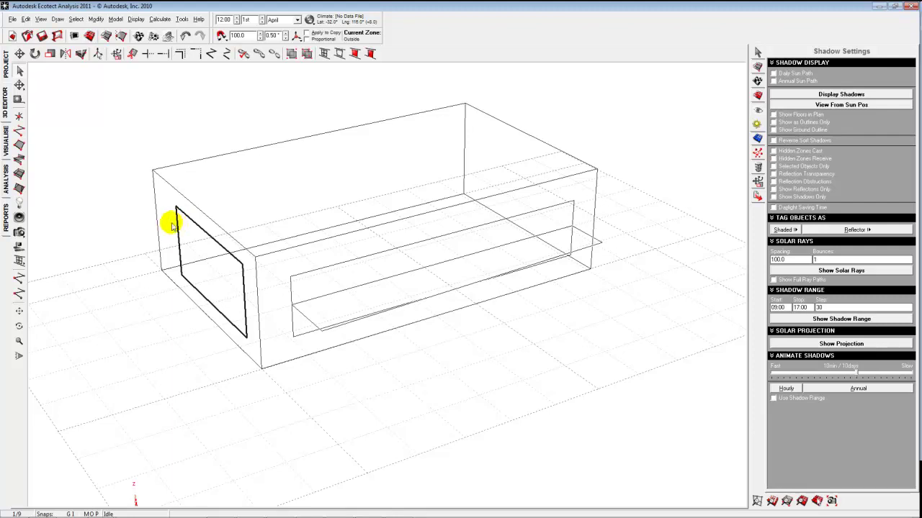
pyautogui.click(157, 216)
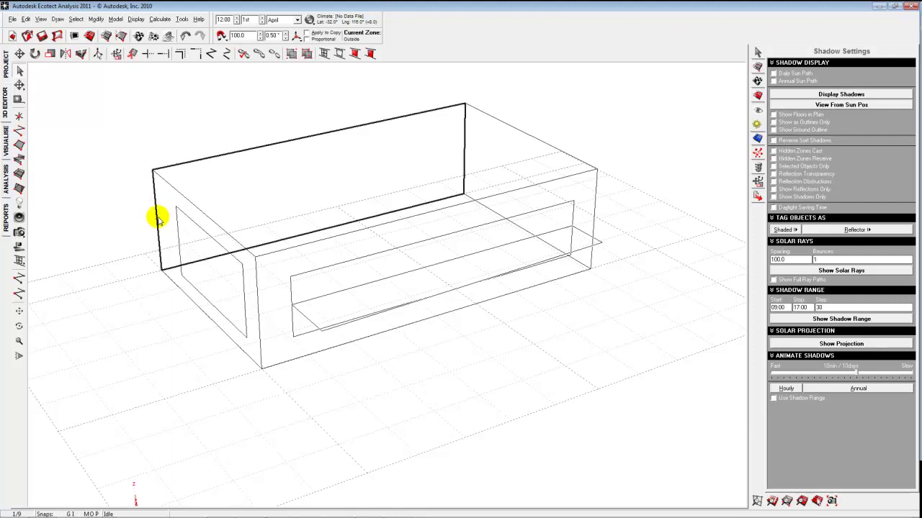
pyautogui.click(317, 327)
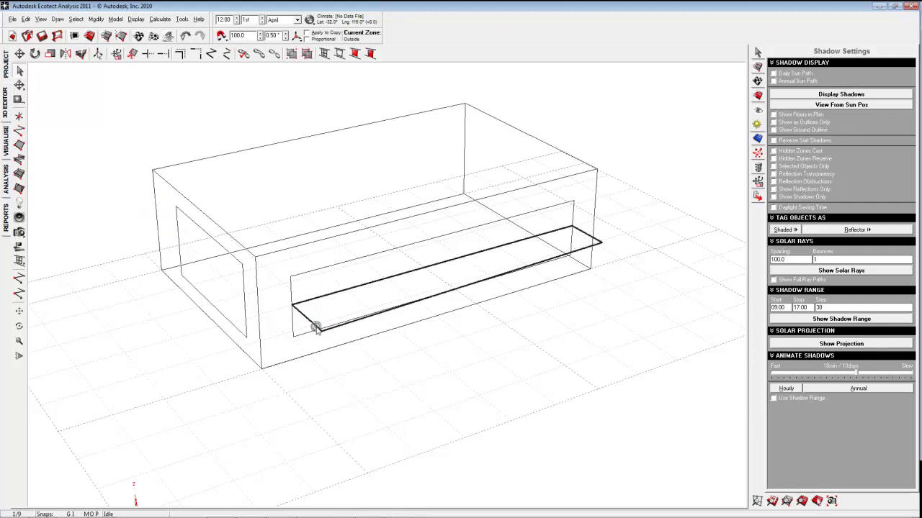
pyautogui.click(245, 306)
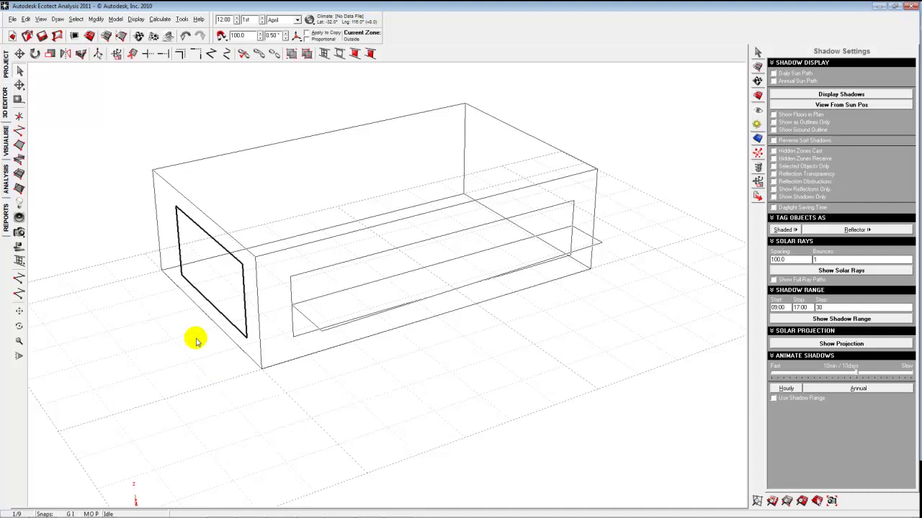
pyautogui.click(6, 144)
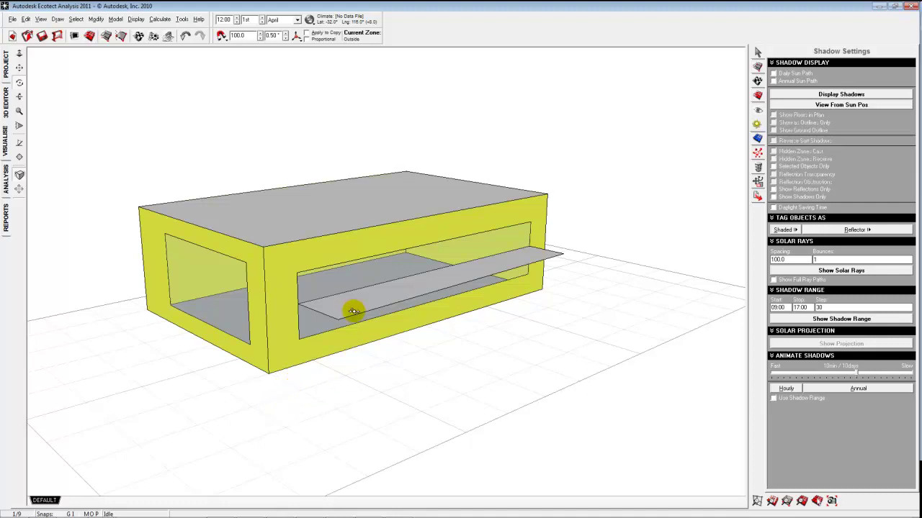
pyautogui.moveTo(346, 313)
pyautogui.mouseDown(button='right')
pyautogui.moveTo(365, 323)
pyautogui.moveTo(367, 372)
pyautogui.moveTo(353, 300)
pyautogui.moveTo(400, 303)
pyautogui.moveTo(385, 281)
pyautogui.moveTo(336, 324)
pyautogui.moveTo(319, 325)
pyautogui.moveTo(313, 312)
pyautogui.moveTo(343, 313)
pyautogui.moveTo(348, 323)
pyautogui.moveTo(229, 314)
pyautogui.moveTo(226, 303)
pyautogui.moveTo(148, 315)
pyautogui.moveTo(194, 327)
pyautogui.moveTo(362, 313)
pyautogui.mouseUp(button='right')
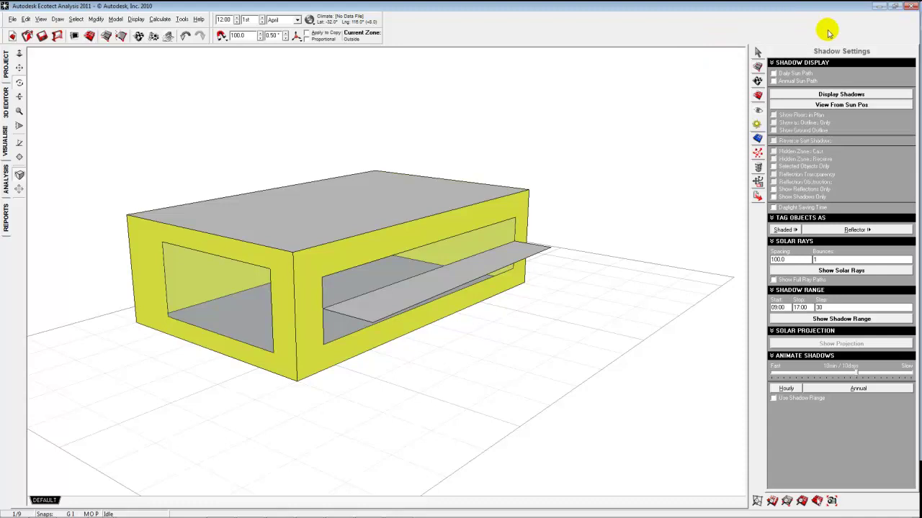
# Step: Return to the MindManager outline and expand the Working with Rhino Models topic to show its branches
pyautogui.click(879, 7)
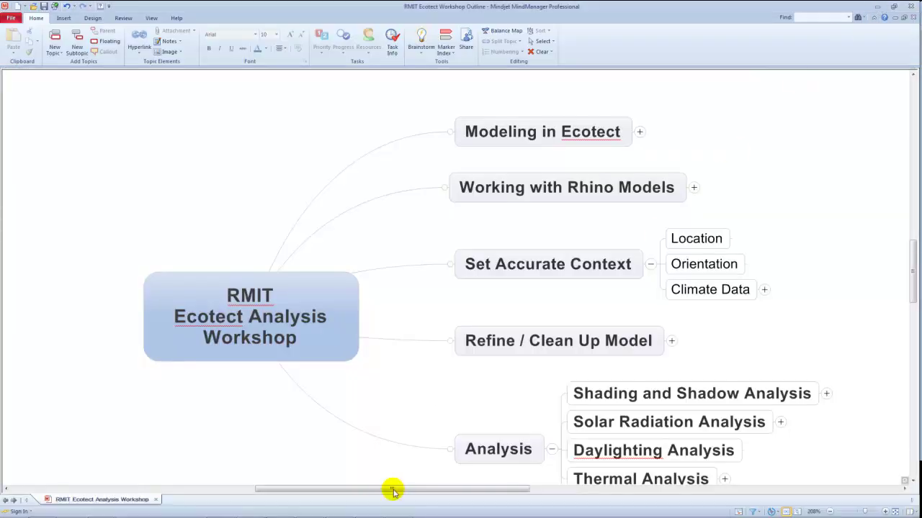
pyautogui.click(693, 188)
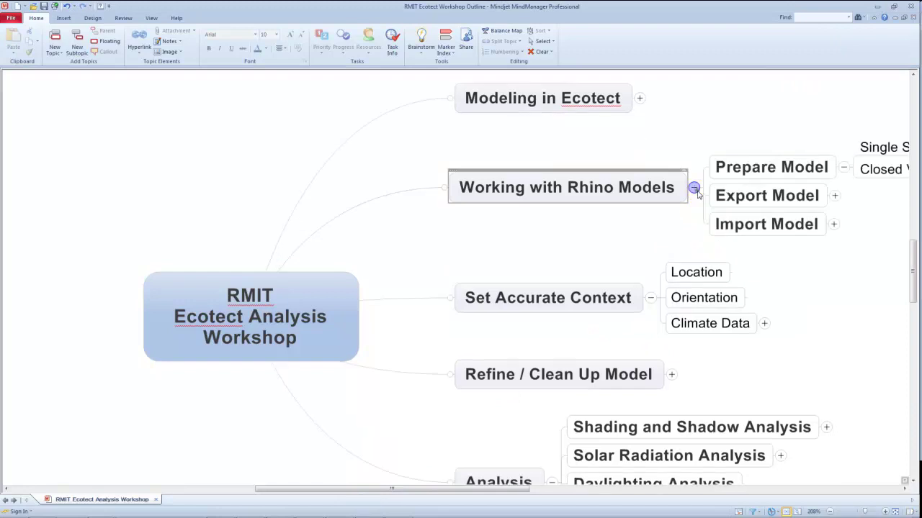
pyautogui.moveTo(518, 488); pyautogui.dragTo(620, 483)
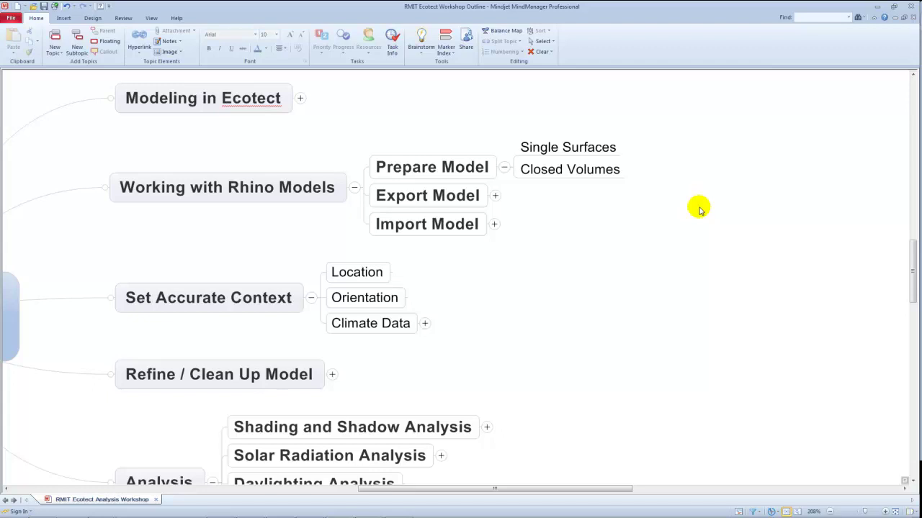
# Step: Extend the Single Surfaces subtopic under Prepare Model to read "Single Surfaces for Thermal"
pyautogui.click(609, 148)
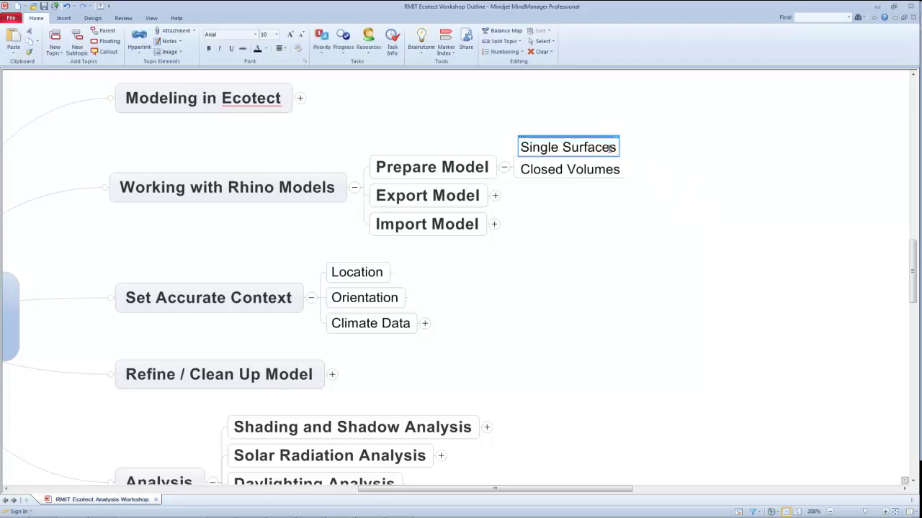
pyautogui.click(610, 147)
pyautogui.write('for ')
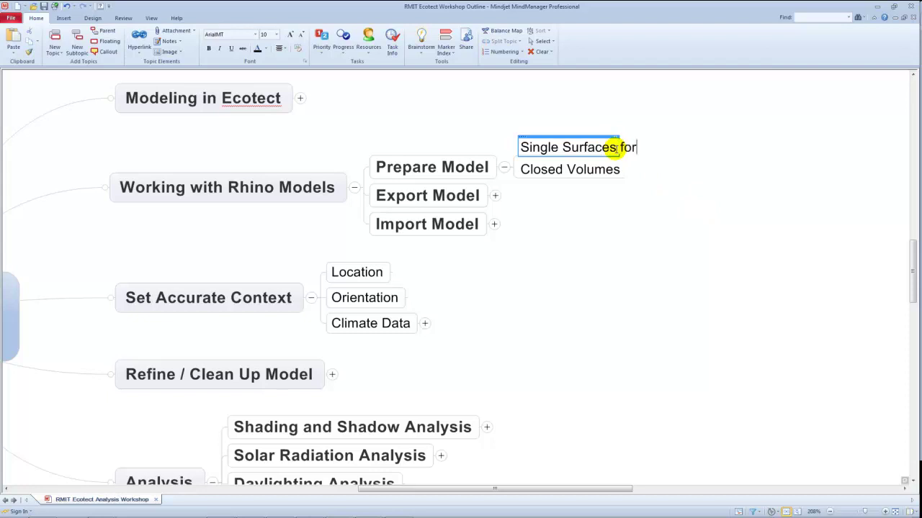
pyautogui.write('Thermal')
pyautogui.click(646, 193)
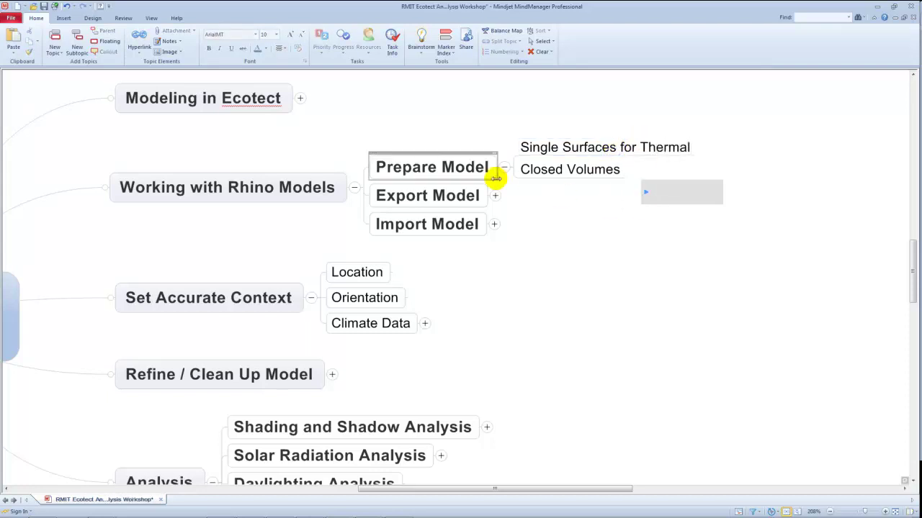
# Step: Add a subtopic "Double Surfaces OK for Shading/Radiation" under Prepare Model, and expand the Export Model topic
pyautogui.click(530, 172)
pyautogui.click(493, 174)
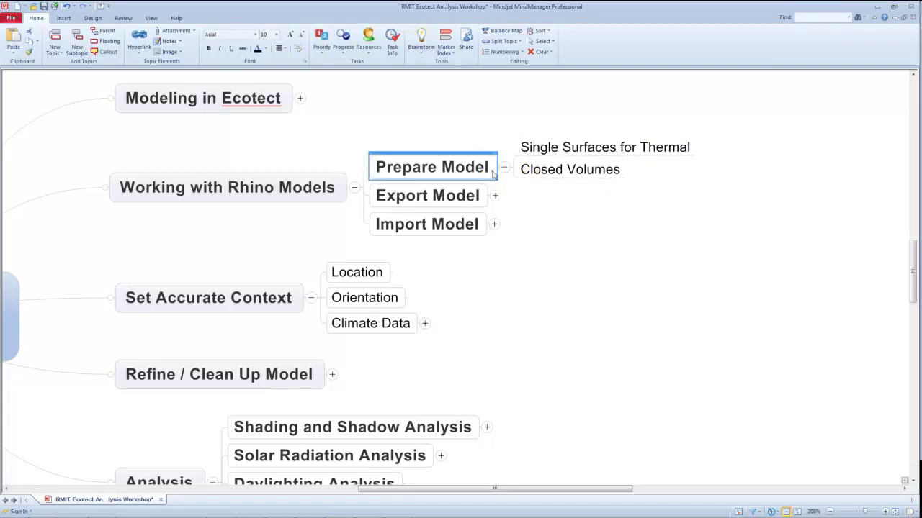
pyautogui.press('Insert')
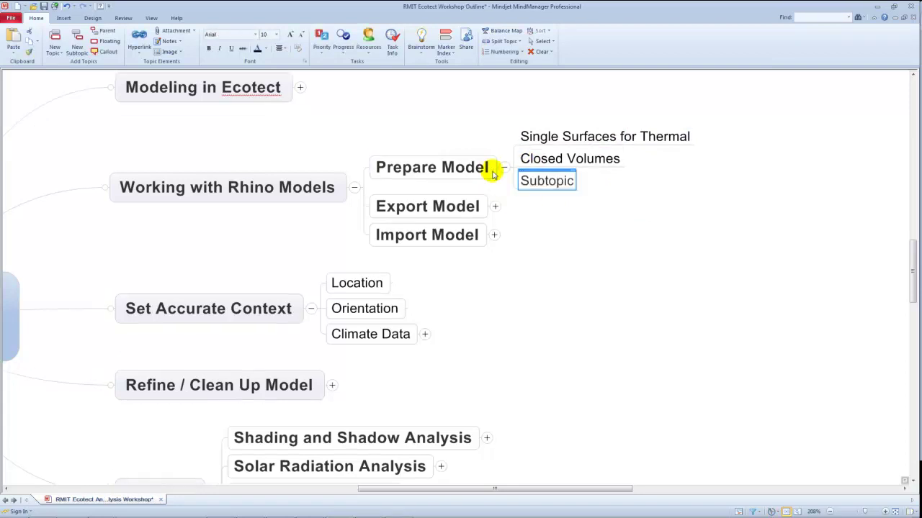
pyautogui.write('Double ')
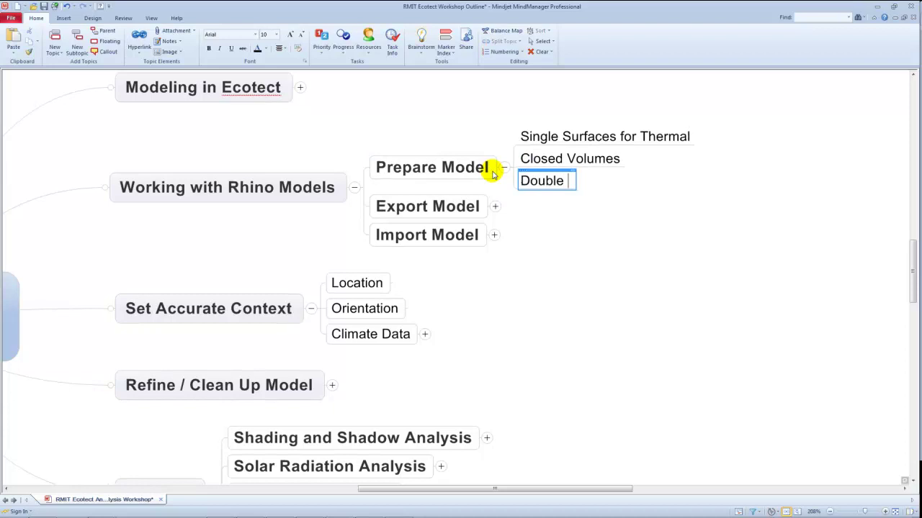
pyautogui.write('Surfaces OK for Sha')
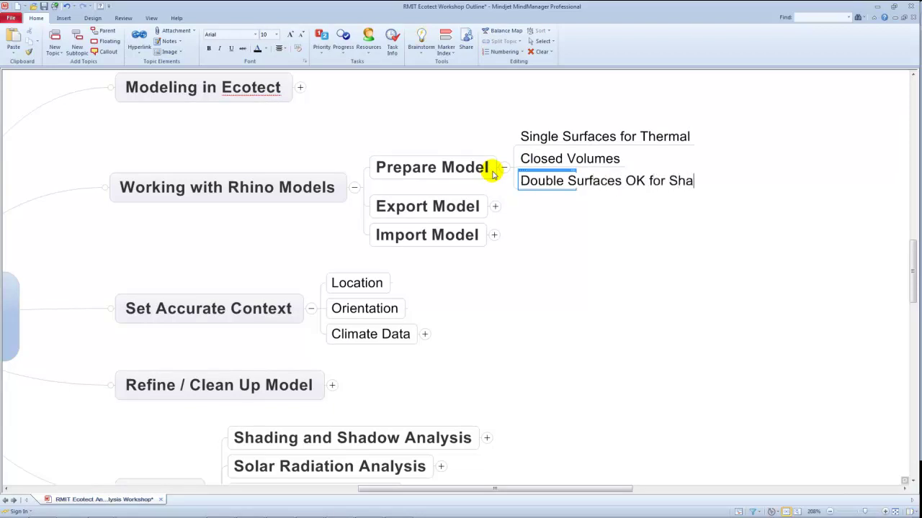
pyautogui.write('ding/Radiation')
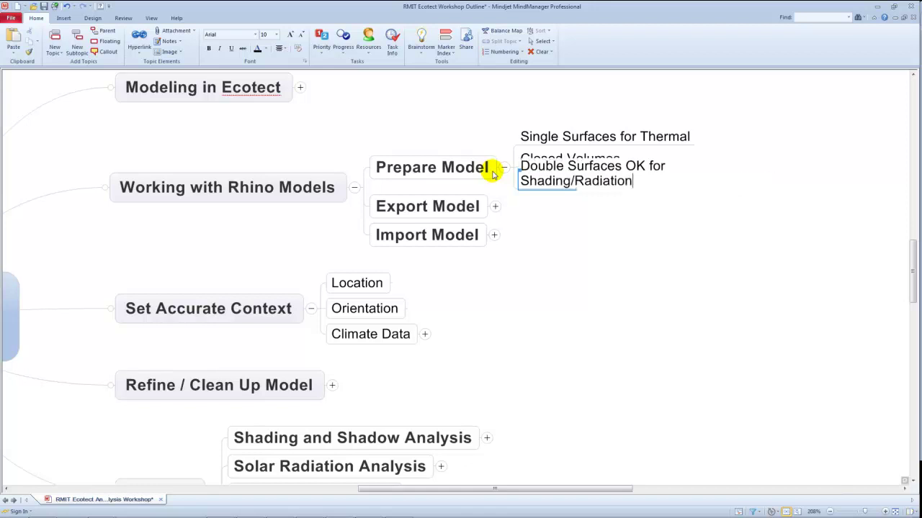
pyautogui.click(655, 255)
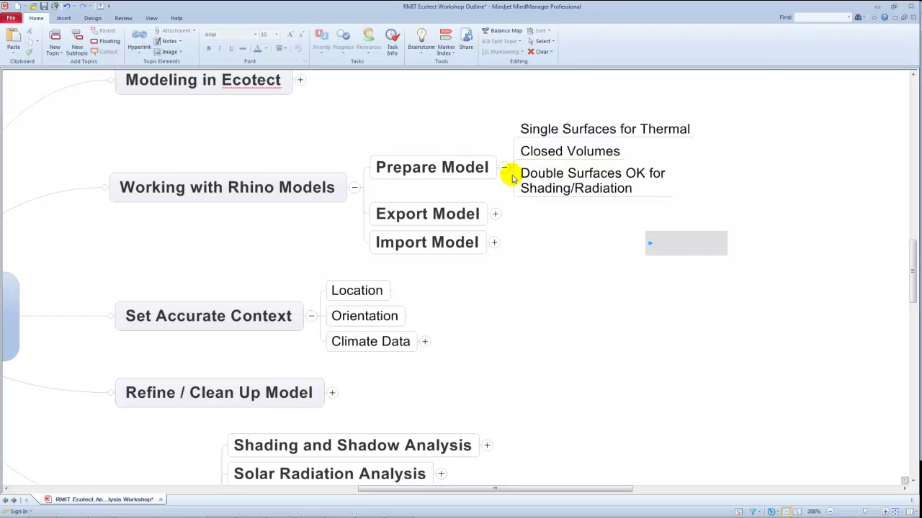
pyautogui.click(497, 216)
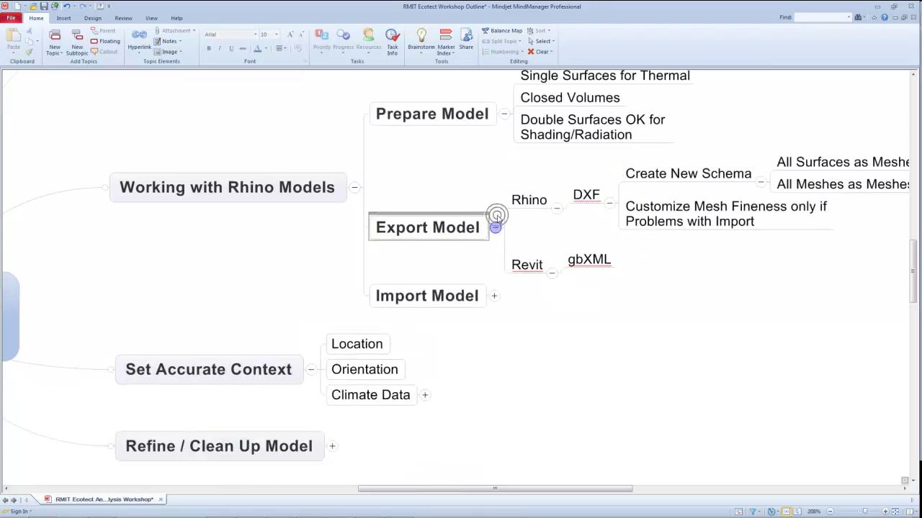
# Step: Collapse the Revit branch under Export Model, keeping the Rhino DXF export notes in view
pyautogui.moveTo(627, 489); pyautogui.dragTo(694, 489)
pyautogui.click(329, 273)
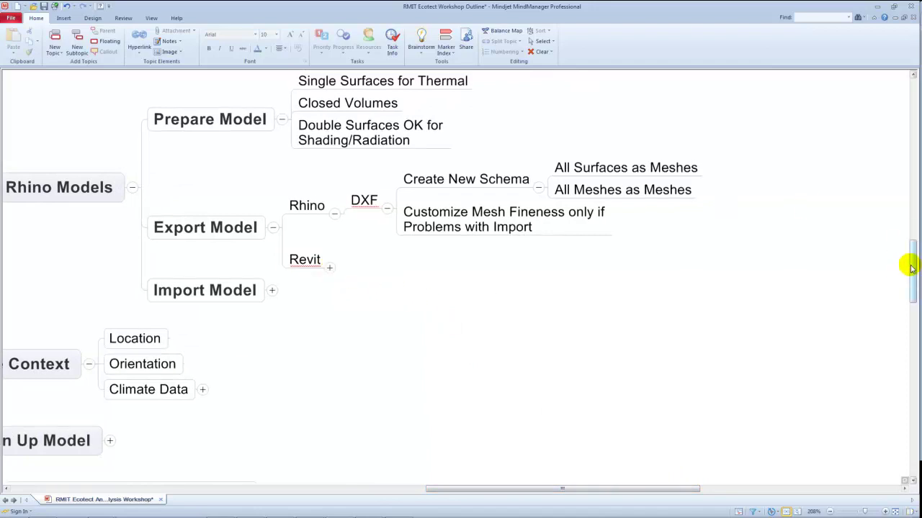
pyautogui.scroll(3, 912, 257)
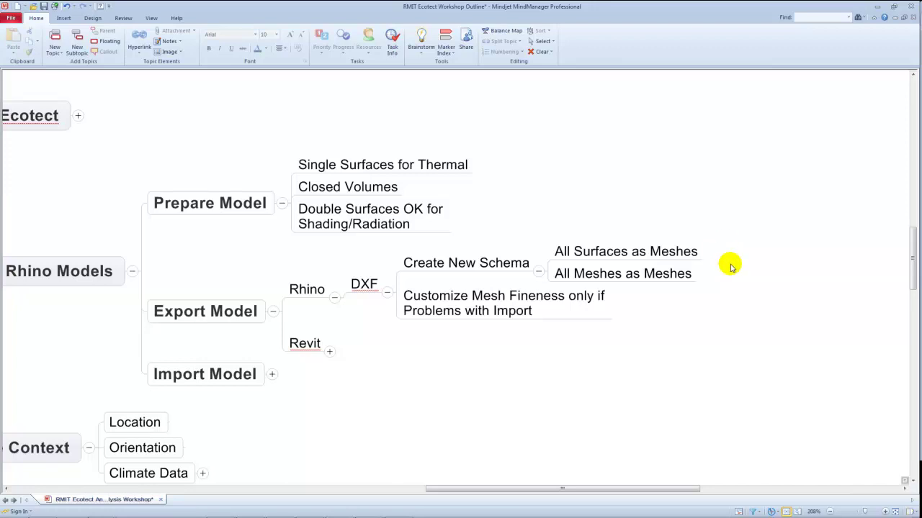
# Step: Switch to the house model in Rhino and make its Perspective viewport active
pyautogui.hotkey('alt', 'Tab')
pyautogui.hotkey('alt', 'Tab')
pyautogui.hotkey('alt', 'Tab')
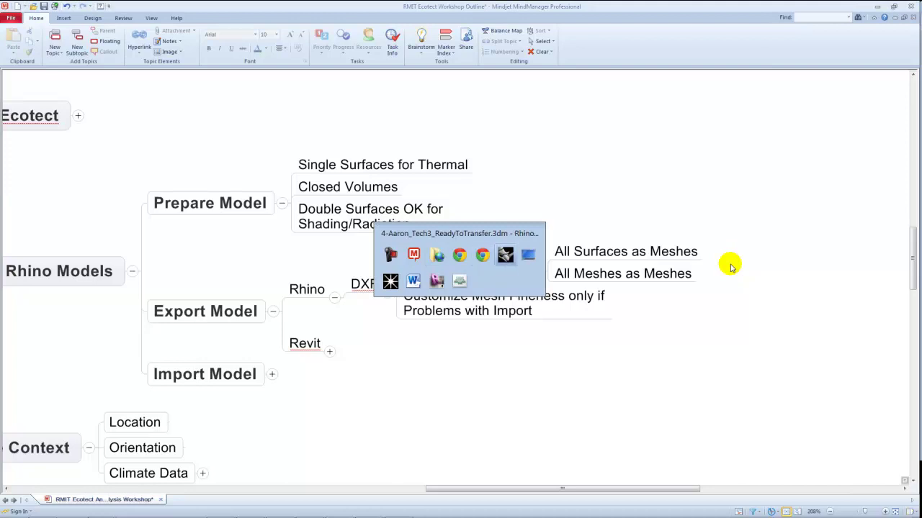
pyautogui.press('Escape')
pyautogui.hotkey('alt', 'Tab')
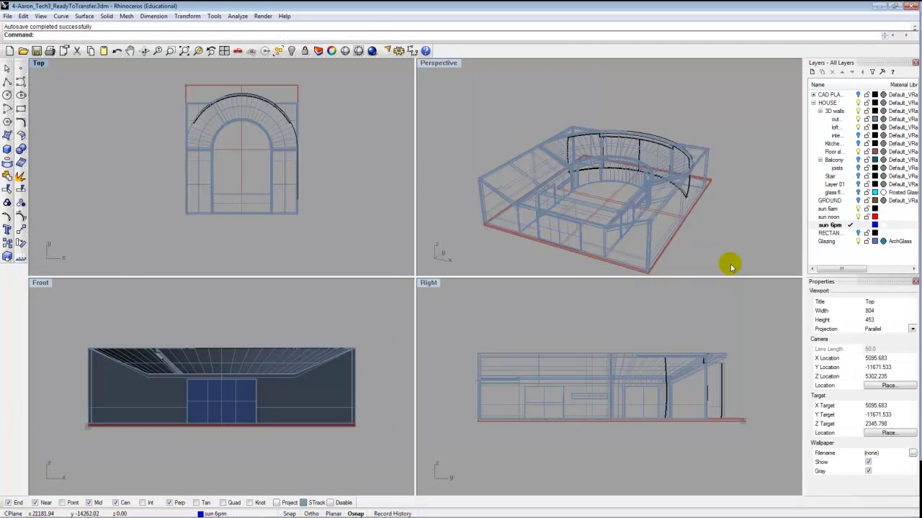
pyautogui.click(363, 323)
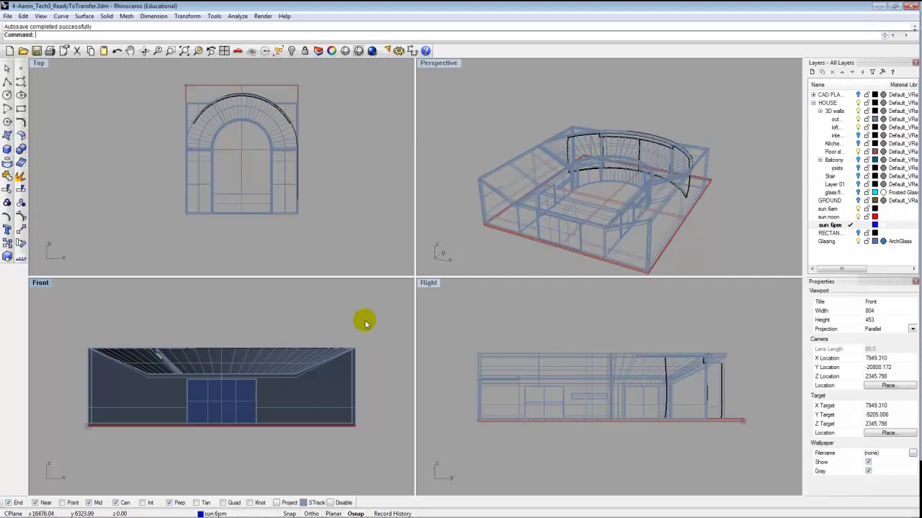
pyautogui.click(445, 182)
pyautogui.click(448, 194)
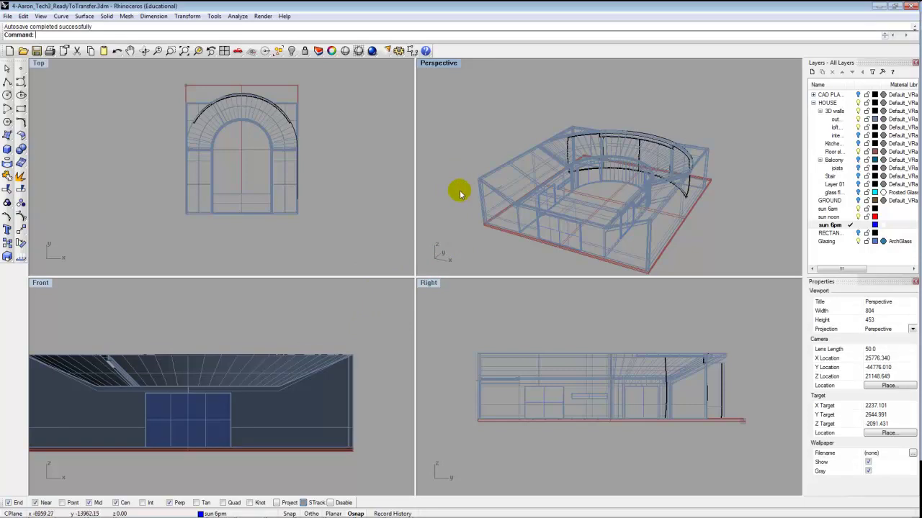
pyautogui.rightClick(454, 173)
pyautogui.click(454, 170)
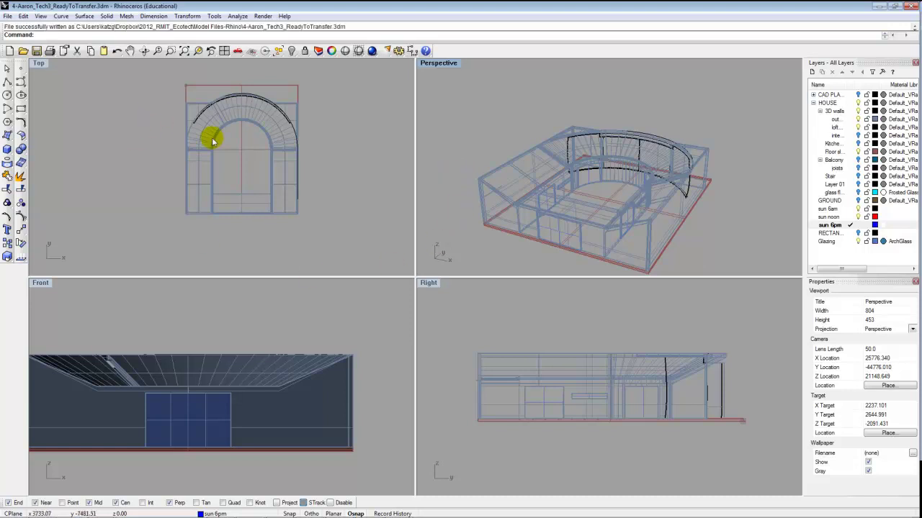
# Step: Examine the house in the Perspective view from above and from the side with the curved wall
pyautogui.click(144, 51)
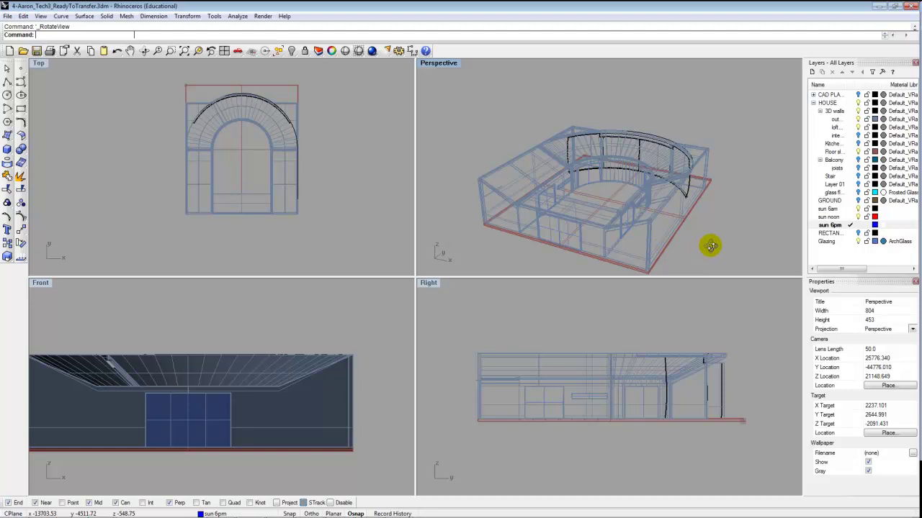
pyautogui.moveTo(706, 247); pyautogui.dragTo(714, 237, button='right')
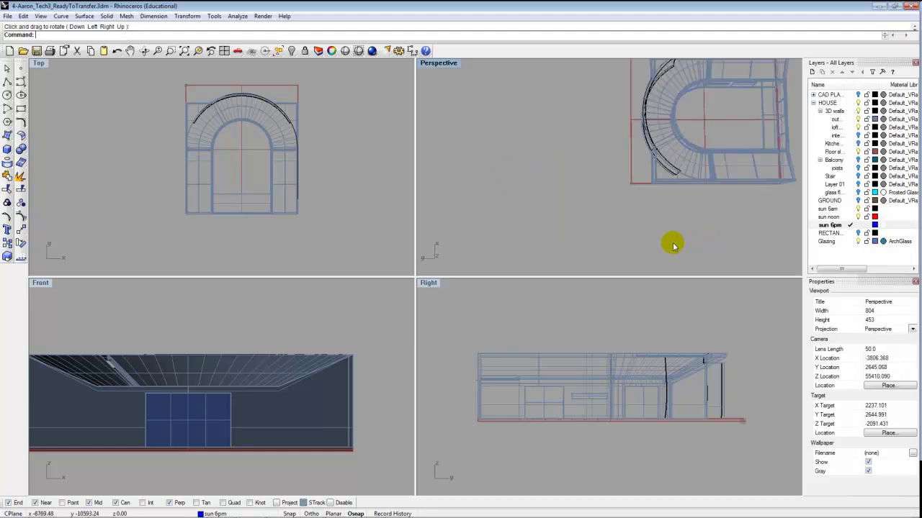
pyautogui.hotkey('ctrl', 'a')
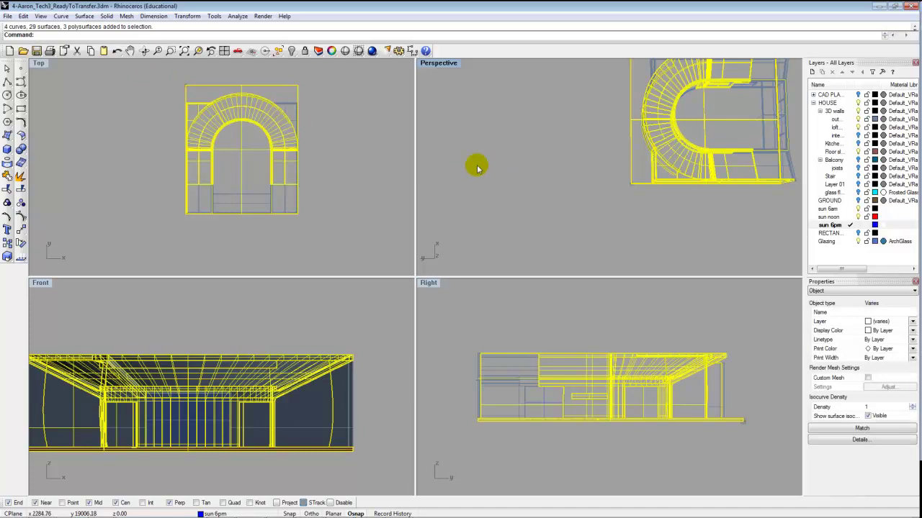
pyautogui.click(8, 67)
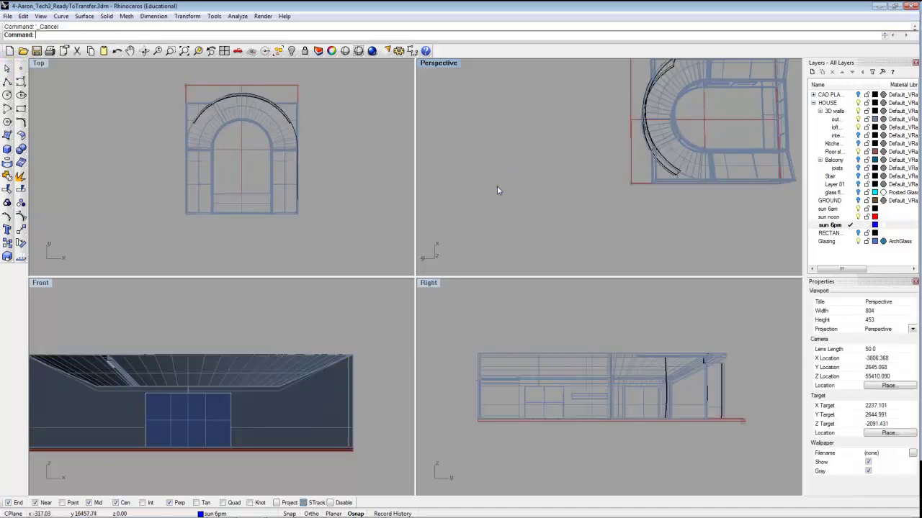
pyautogui.click(144, 50)
pyautogui.moveTo(479, 237); pyautogui.dragTo(526, 157)
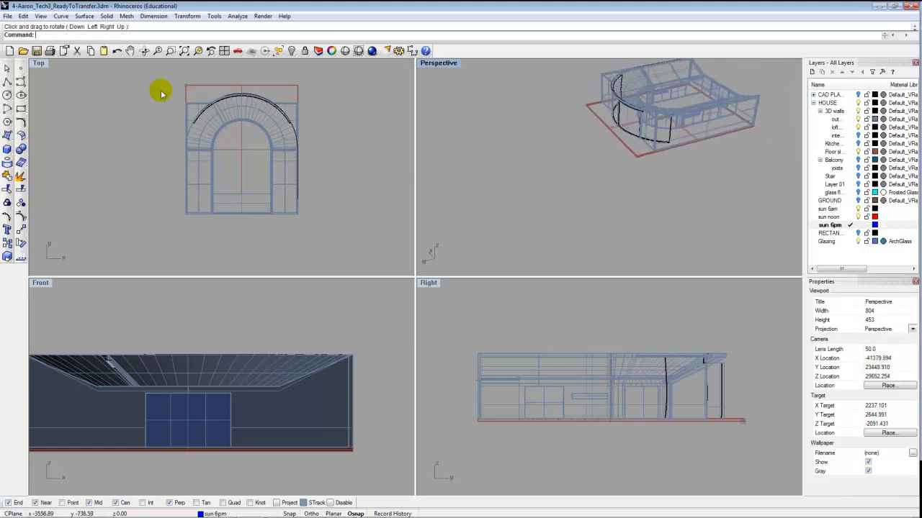
pyautogui.scroll(5, 544, 128)
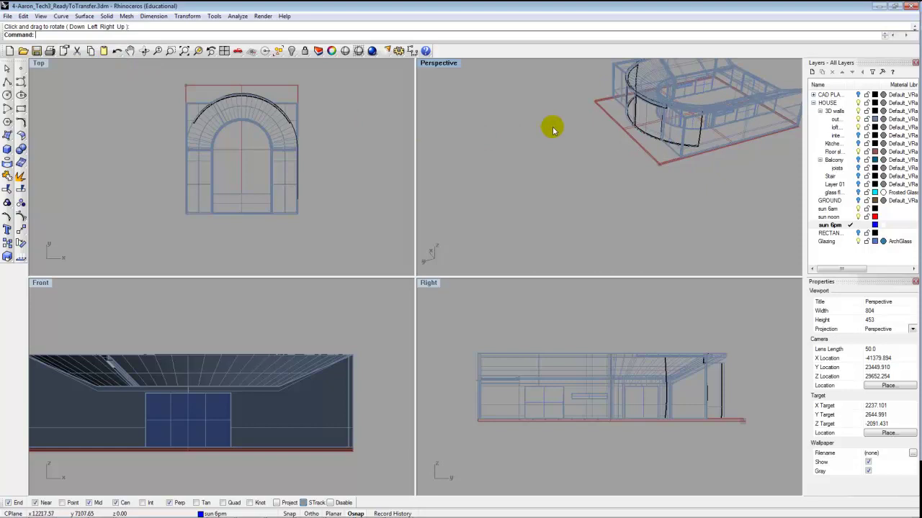
pyautogui.middleClick(663, 88)
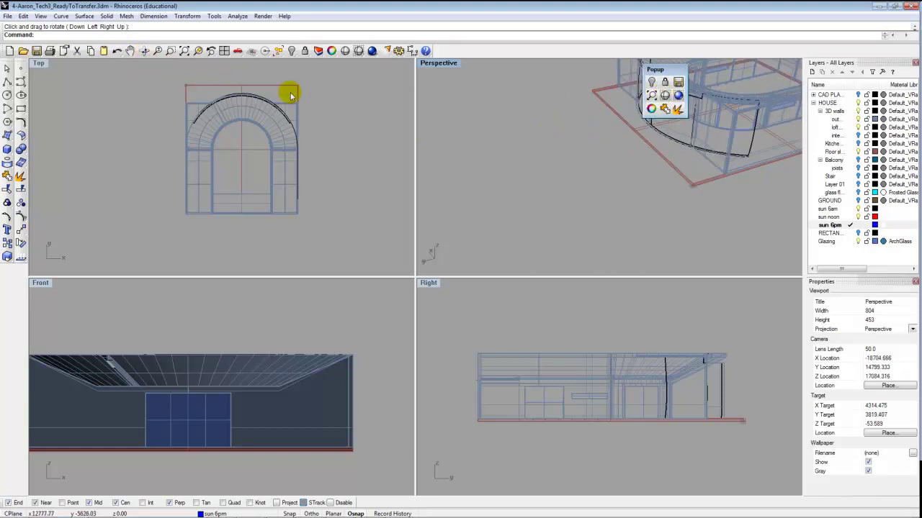
pyautogui.middleClick(619, 126)
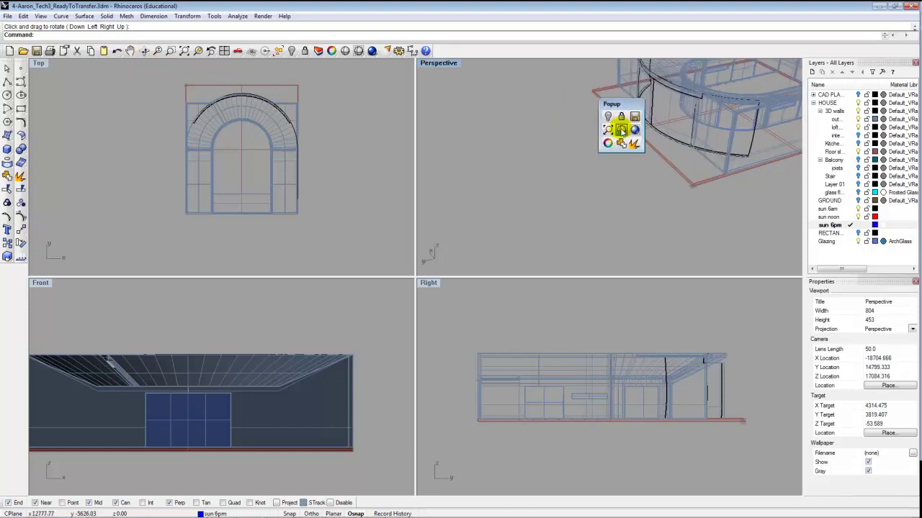
pyautogui.click(488, 151)
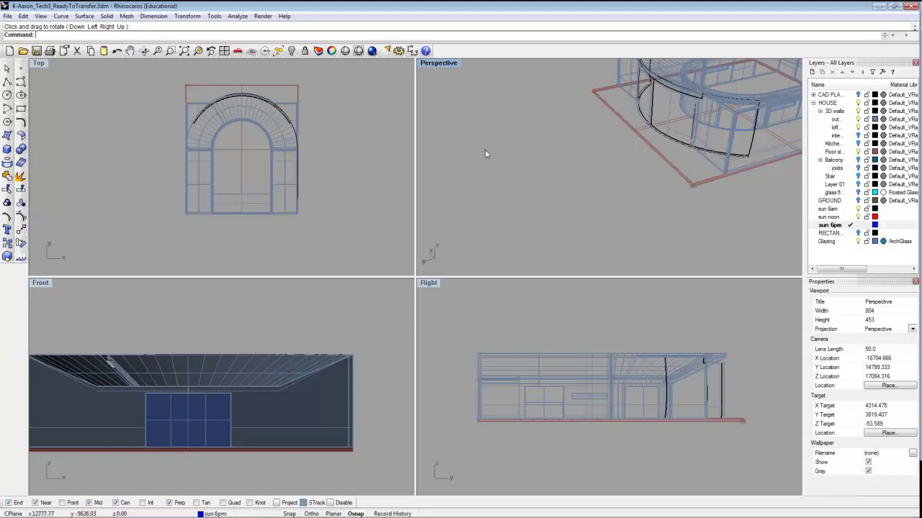
# Step: Inspect the curved wall outlines and the adjoining roof edge up close in the Perspective view
pyautogui.click(130, 50)
pyautogui.moveTo(658, 131); pyautogui.dragTo(658, 131)
pyautogui.press('Return')
pyautogui.scroll(5, 553, 189)
pyautogui.scroll(-3, 558, 191)
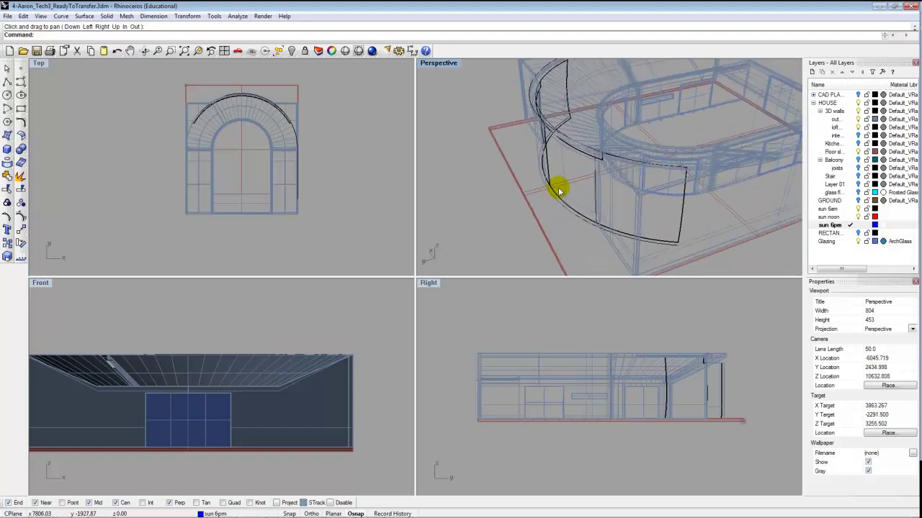
pyautogui.click(144, 51)
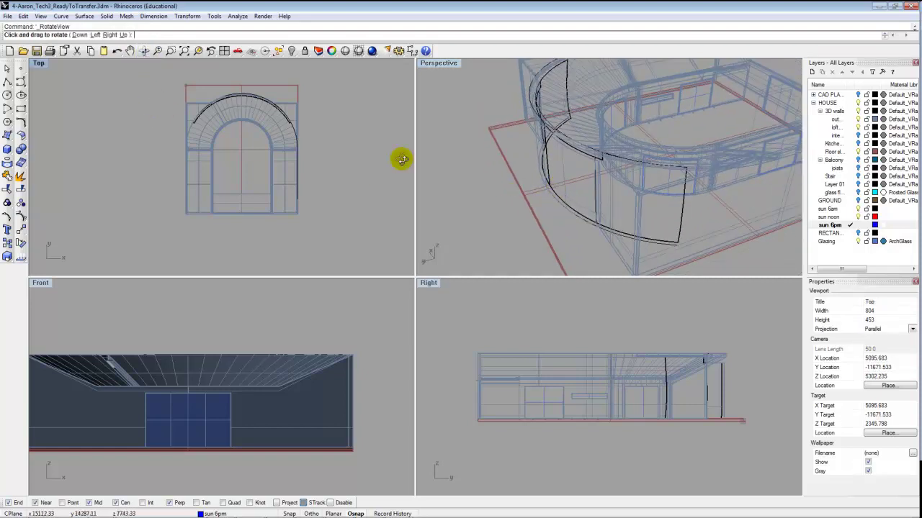
pyautogui.moveTo(455, 177); pyautogui.dragTo(477, 158)
pyautogui.press('Return')
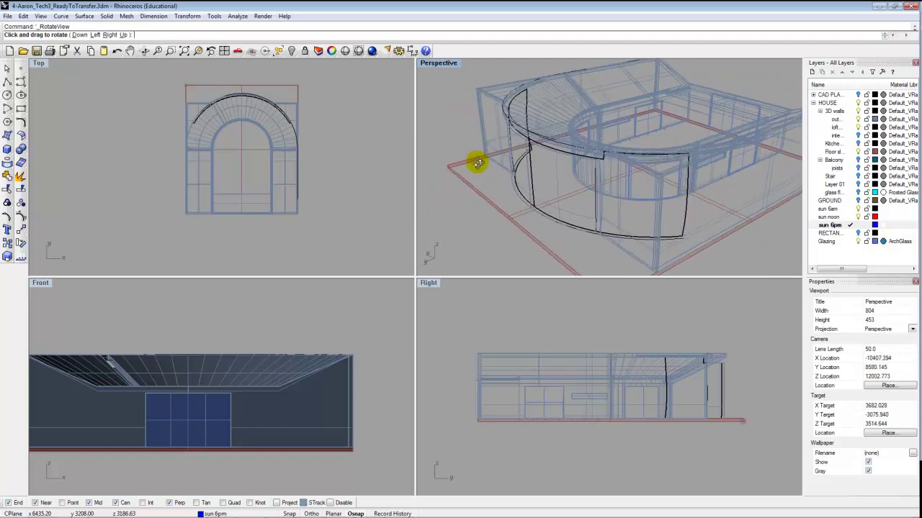
pyautogui.moveTo(494, 165); pyautogui.dragTo(547, 172, button='right')
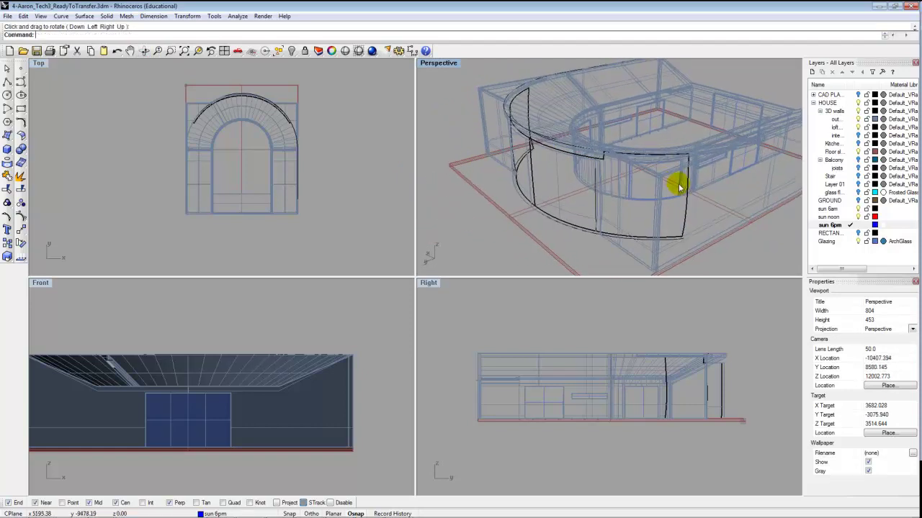
# Step: Inspect the floor slab and how the curved wall meets it in the Perspective view
pyautogui.middleClick(650, 252)
pyautogui.click(535, 259)
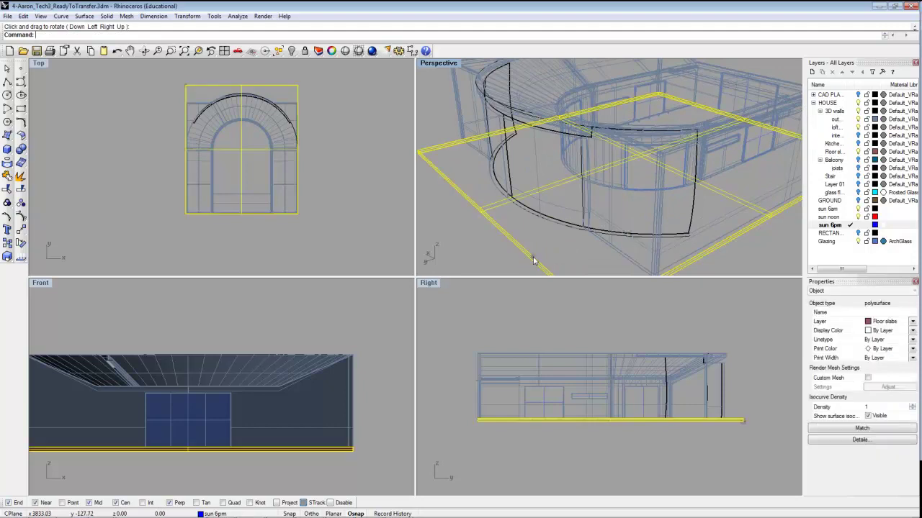
pyautogui.click(475, 254)
pyautogui.moveTo(612, 254); pyautogui.dragTo(696, 245, button='right')
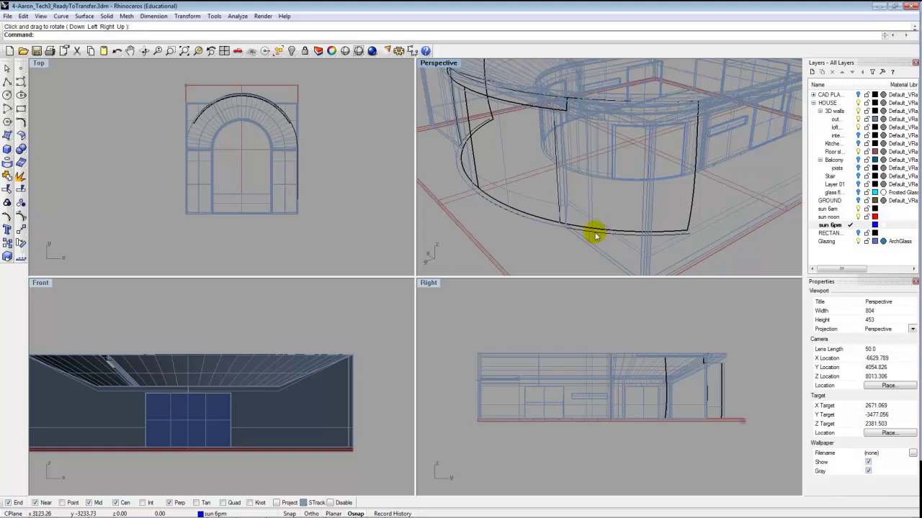
pyautogui.scroll(-4, 597, 232)
pyautogui.scroll(-2, 595, 236)
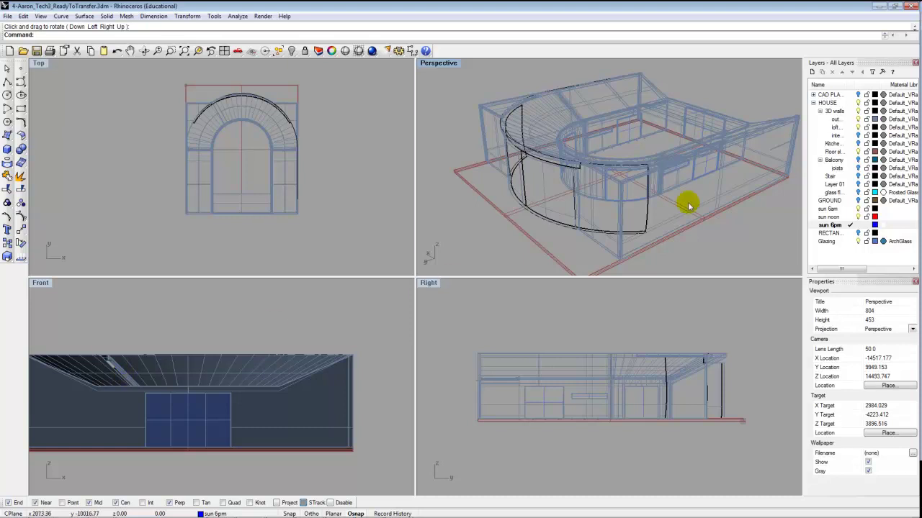
pyautogui.scroll(5, 584, 185)
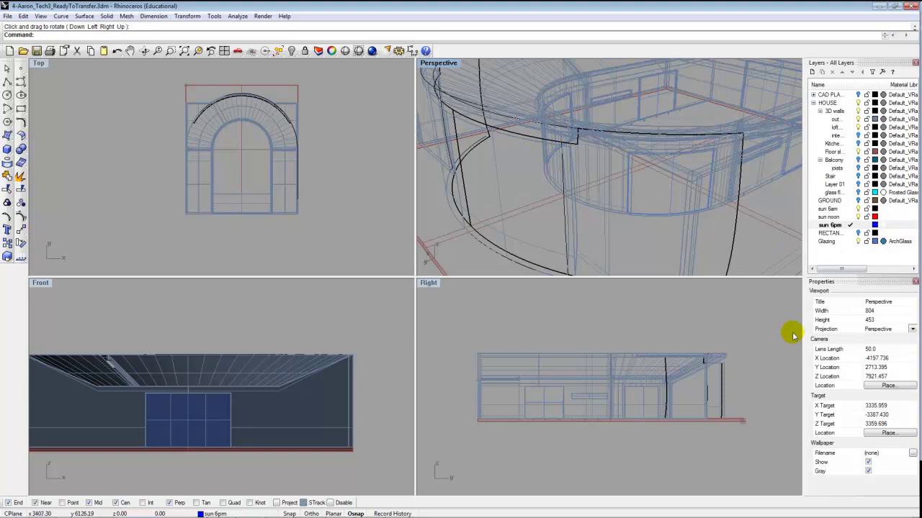
# Step: Compare the roof edge and curved wall in the Right view with the whole house in the Perspective view
pyautogui.click(761, 352)
pyautogui.scroll(5, 728, 368)
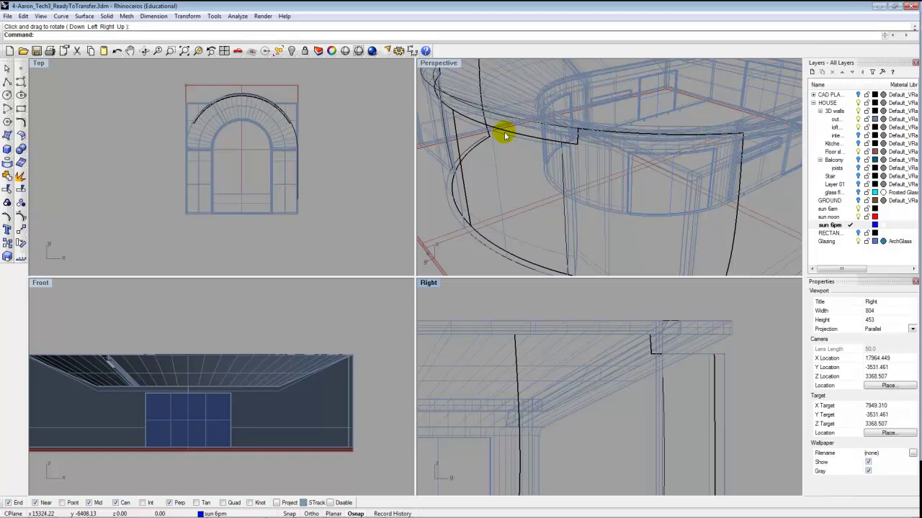
pyautogui.click(374, 231)
pyautogui.scroll(-2, 373, 234)
pyautogui.moveTo(449, 249); pyautogui.dragTo(450, 251, button='right')
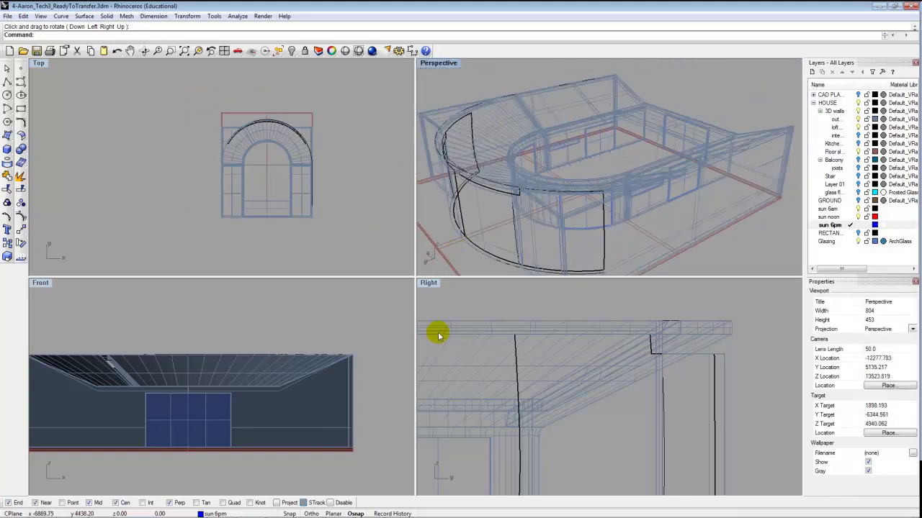
pyautogui.click(472, 303)
pyautogui.scroll(-2, 472, 303)
pyautogui.scroll(-2, 472, 303)
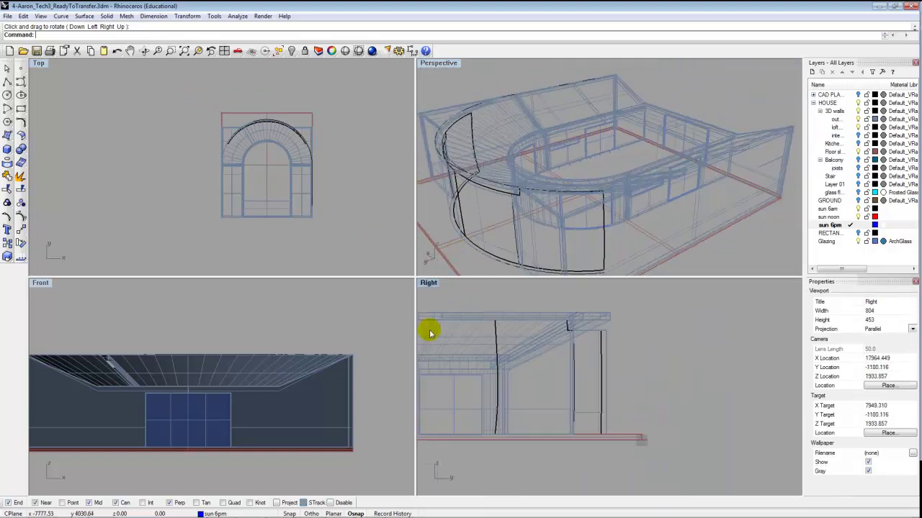
pyautogui.click(316, 327)
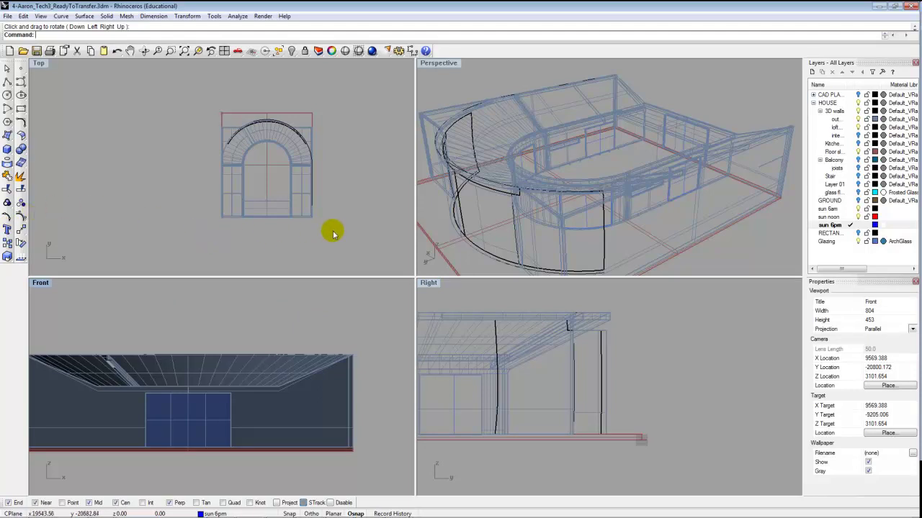
# Step: Select the whole house in the Top view and start exporting the selection as an AutoCAD drawing exchange (DXF) file
pyautogui.scroll(-2, 335, 232)
pyautogui.moveTo(232, 137); pyautogui.dragTo(344, 257)
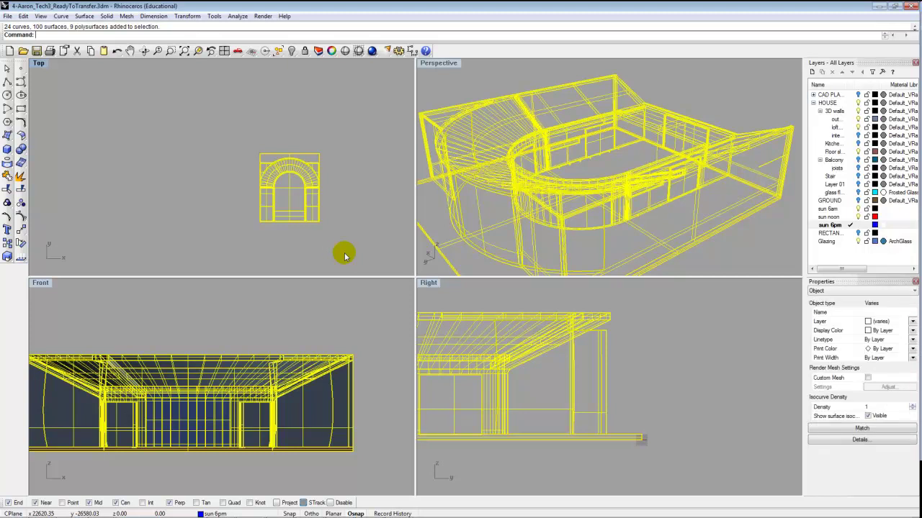
pyautogui.click(7, 16)
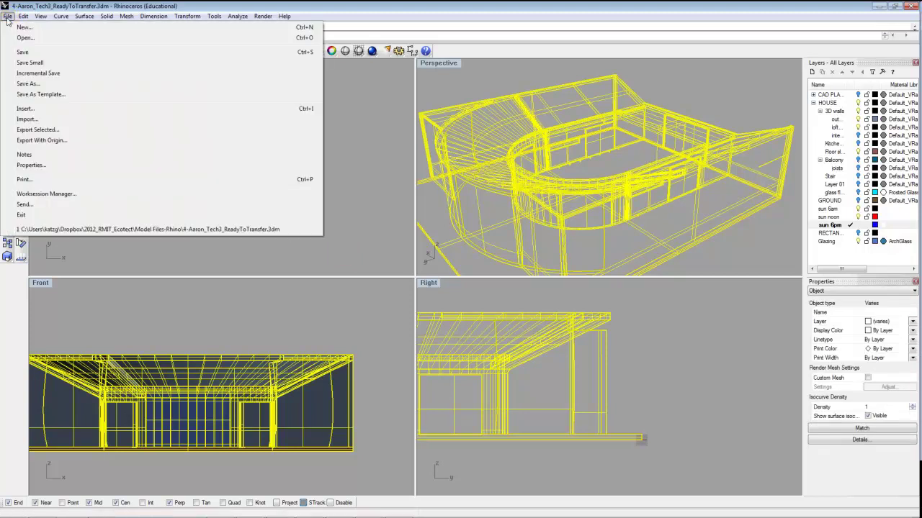
pyautogui.click(41, 131)
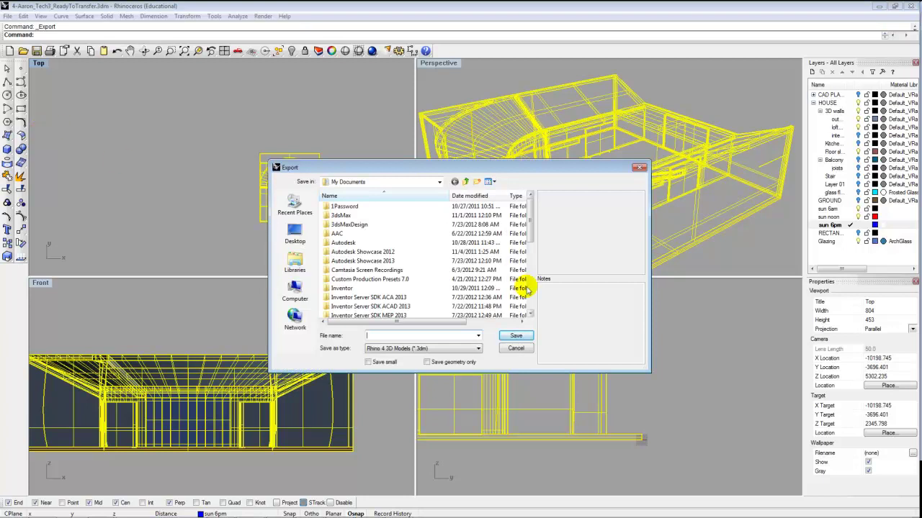
pyautogui.click(468, 347)
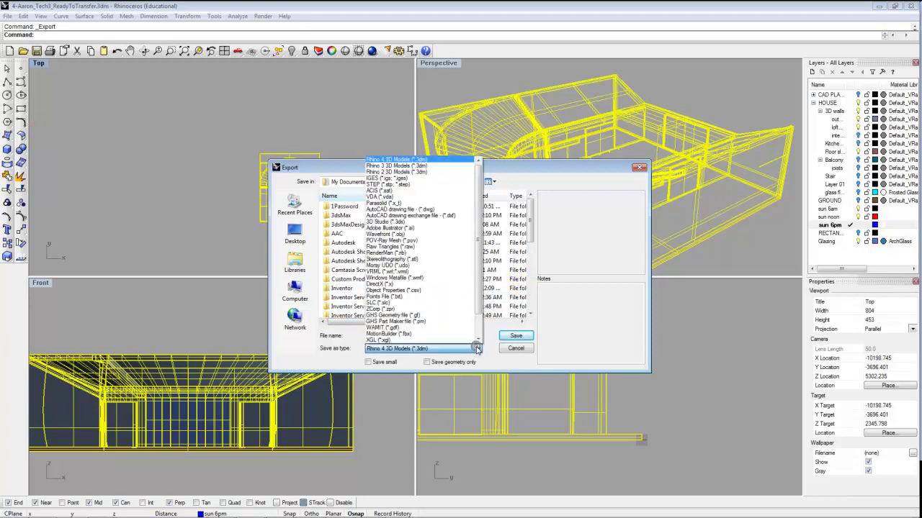
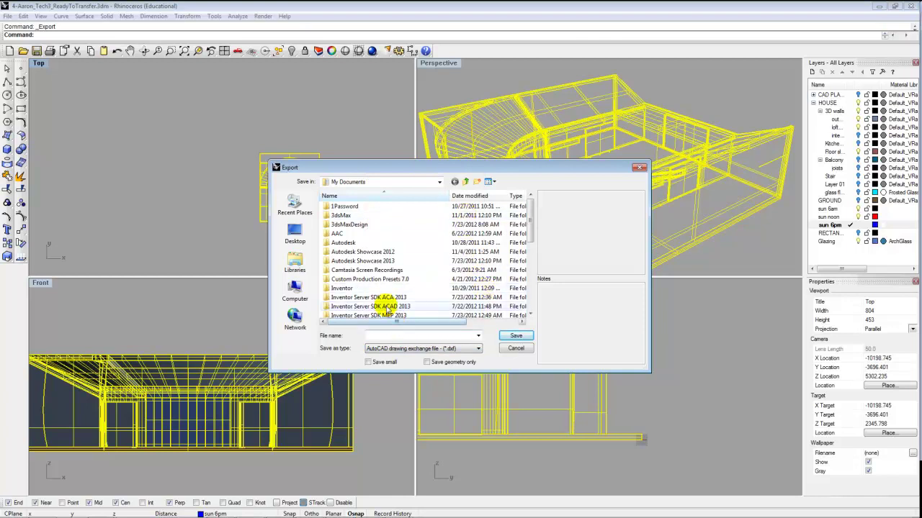
# Step: Save the DXF export to the Desktop under the file name Ito House Export 1
pyautogui.click(295, 234)
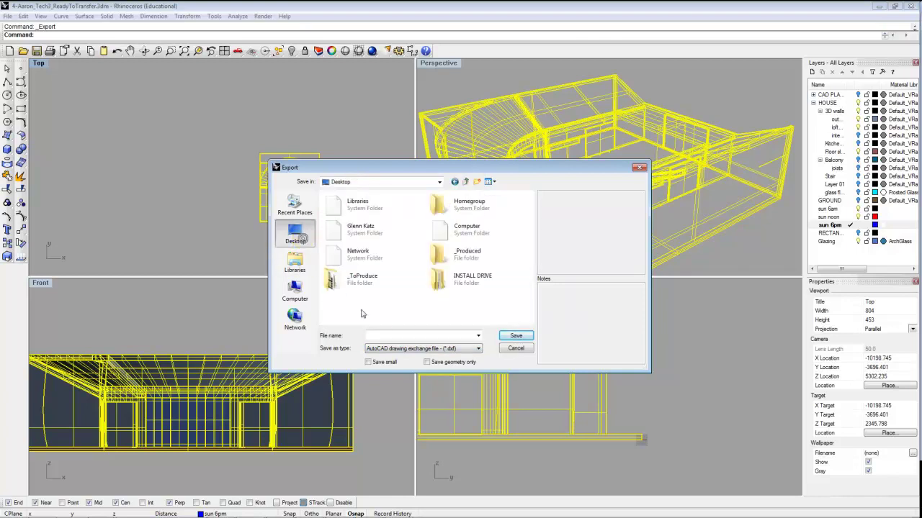
pyautogui.click(382, 335)
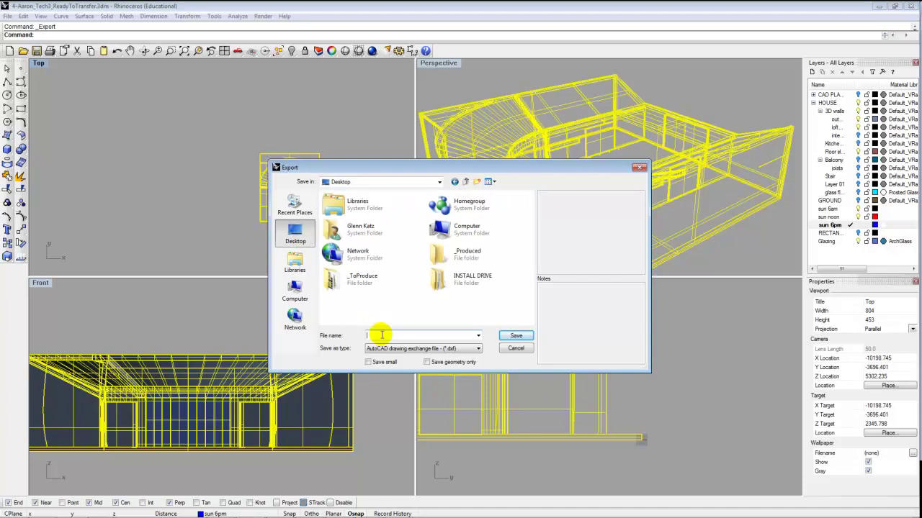
pyautogui.write('to House Export 1')
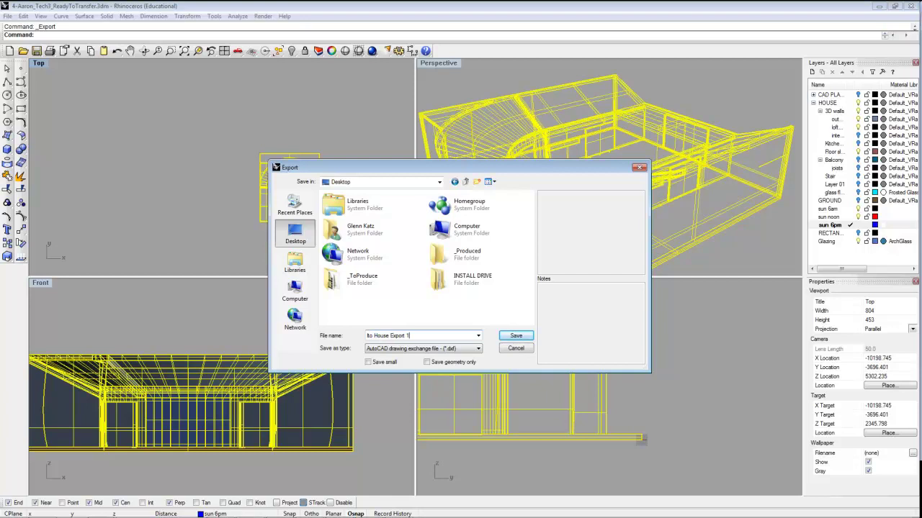
pyautogui.click(513, 338)
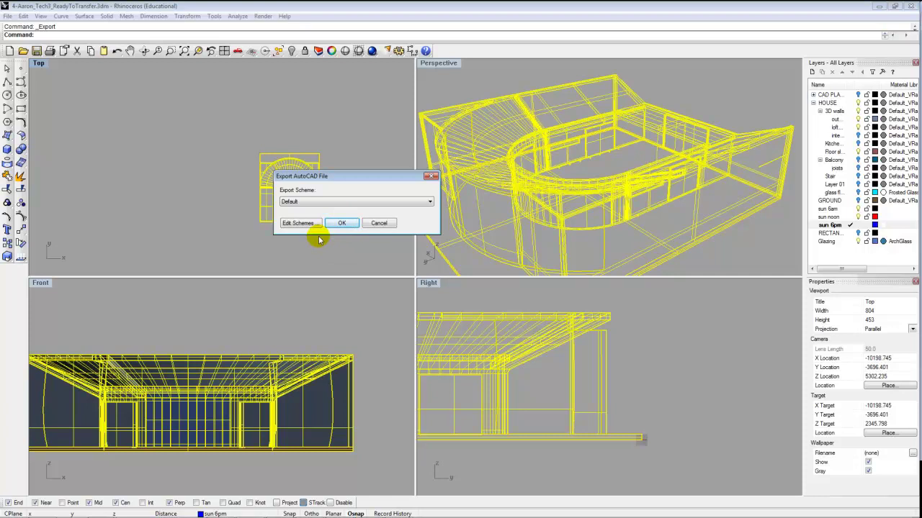
# Step: Switch to the MindManager workshop outline to review the Rhino DXF export notes, and return to Rhino's export options
pyautogui.hotkey('alt', 'Tab')
pyautogui.hotkey('alt', 'Tab')
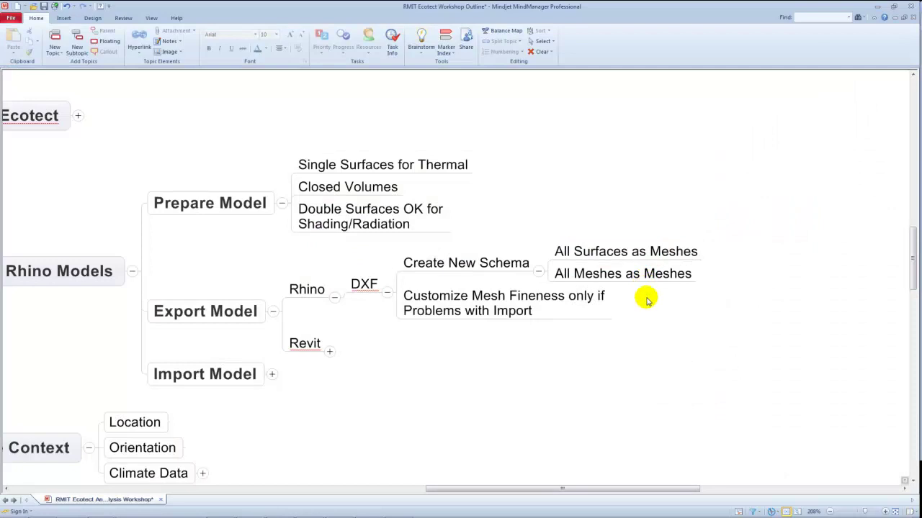
pyautogui.hotkey('alt', 'Tab')
pyautogui.hotkey('alt', 'Tab')
pyautogui.hotkey('alt', 'Tab')
pyautogui.hotkey('alt', 'Tab')
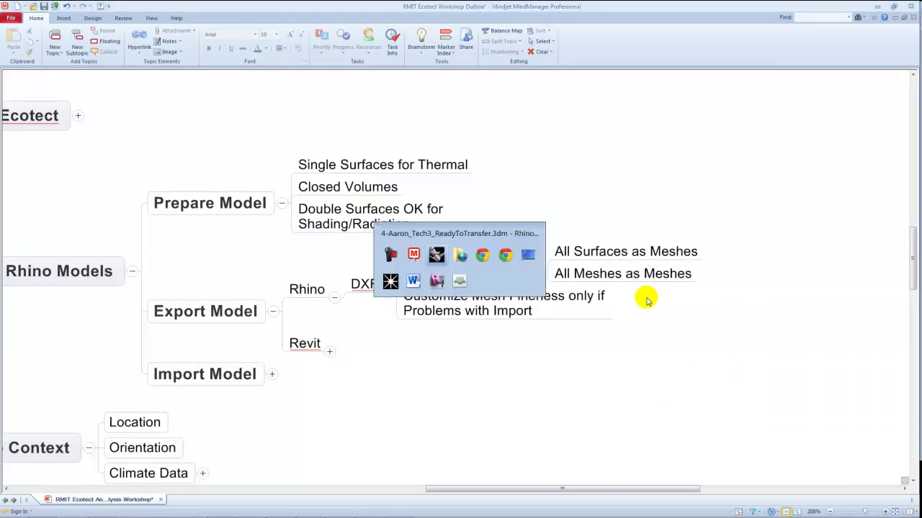
pyautogui.hotkey('alt', 'Tab')
pyautogui.hotkey('alt', 'Tab')
pyautogui.hotkey('alt', 'Tab')
pyautogui.hotkey('alt', 'Tab')
pyautogui.hotkey('alt', 'Tab')
pyautogui.hotkey('alt', 'Tab')
pyautogui.hotkey('alt', 'Tab')
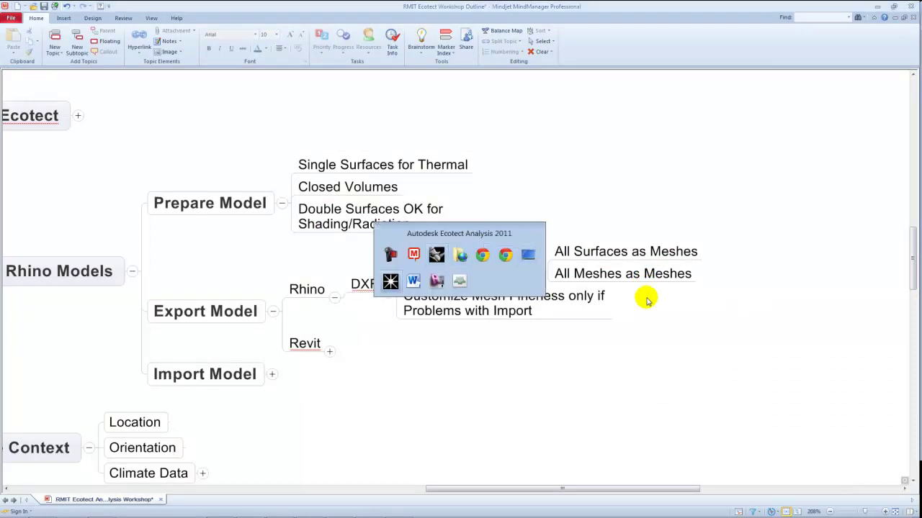
pyautogui.hotkey('alt', 'Tab')
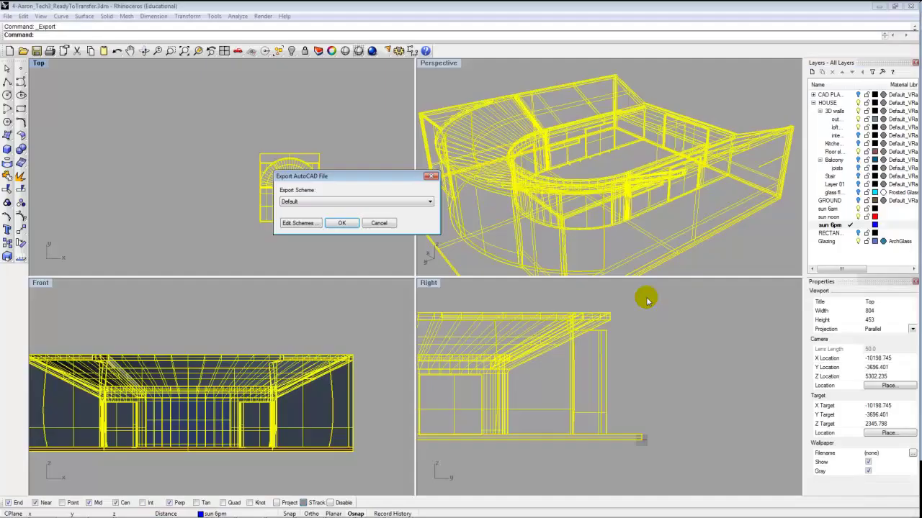
# Step: Create a new AutoCAD export scheme named Export to Ecotect
pyautogui.click(297, 227)
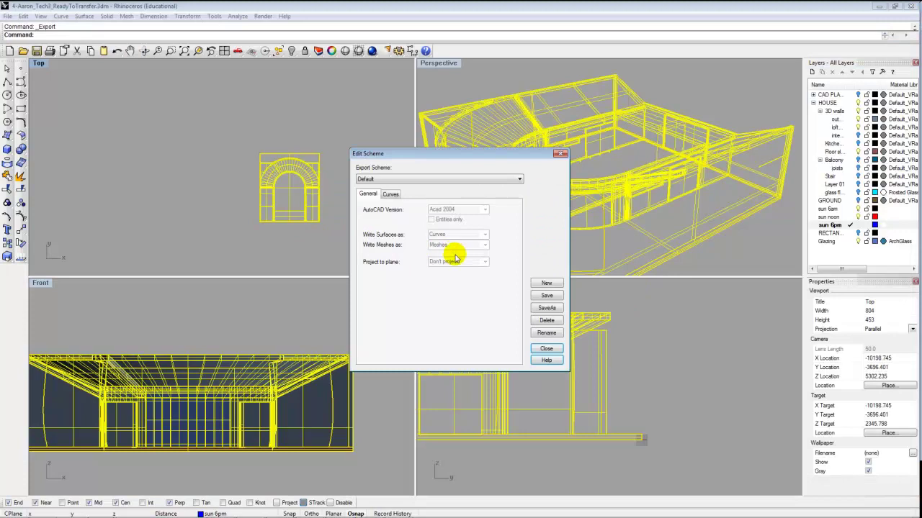
pyautogui.click(546, 283)
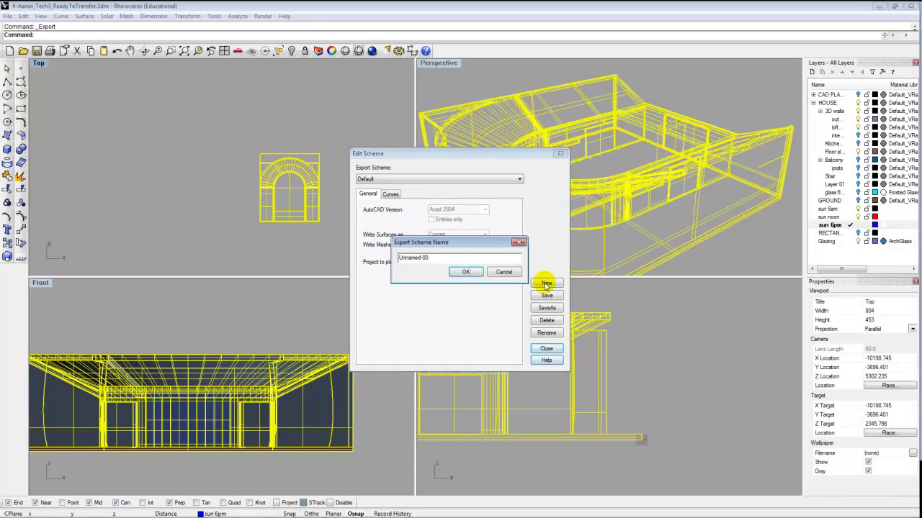
pyautogui.doubleClick(438, 258)
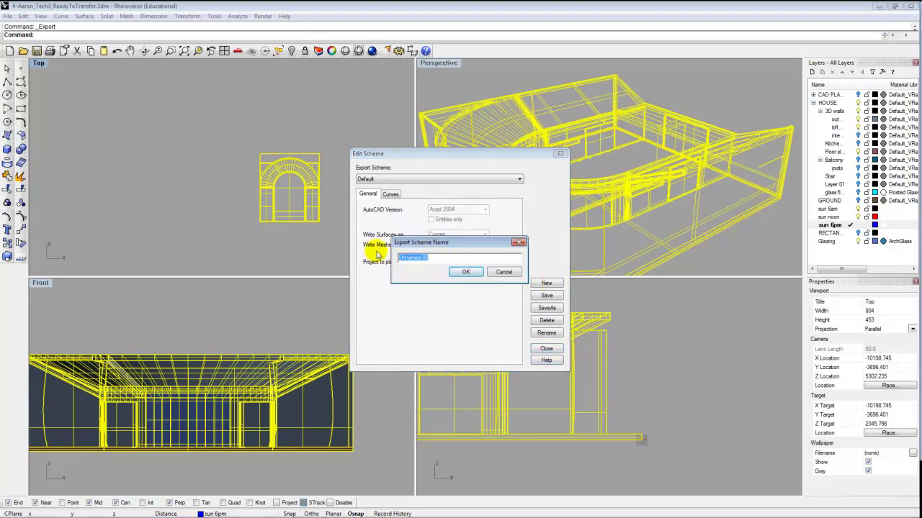
pyautogui.write('Export to Ecotect')
pyautogui.press('Return')
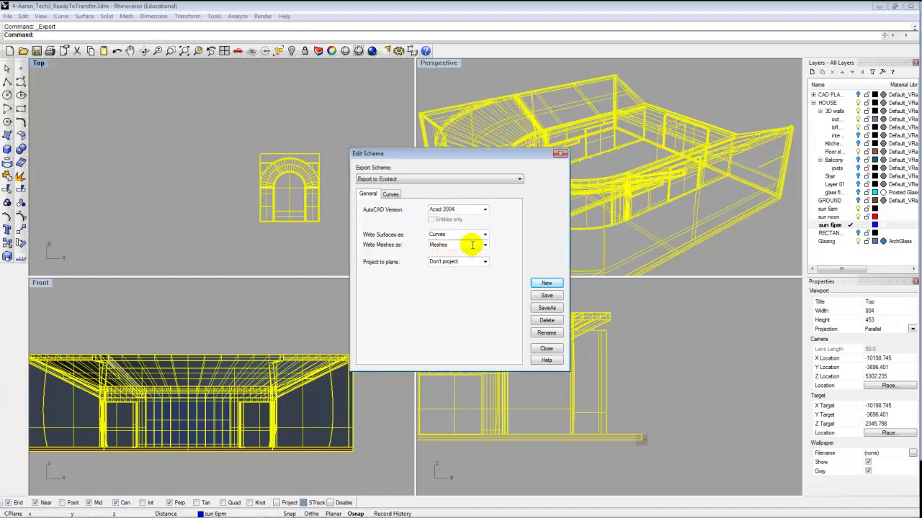
# Step: Set the new scheme to write surfaces as meshes and use AutoCAD version Acad 2004
pyautogui.click(486, 236)
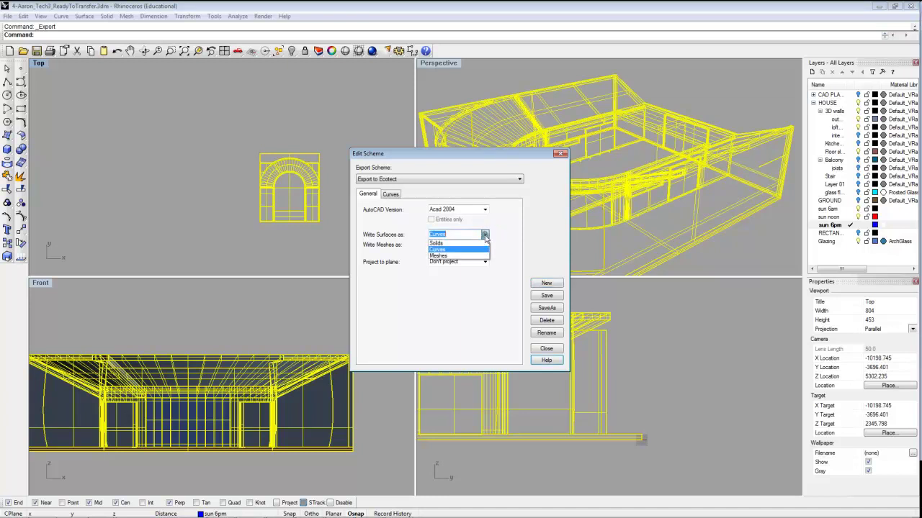
pyautogui.click(465, 249)
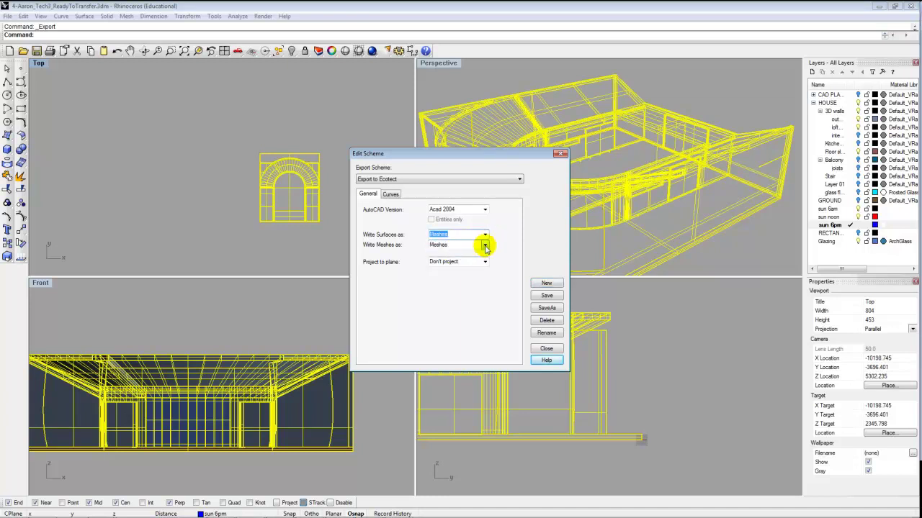
pyautogui.click(485, 209)
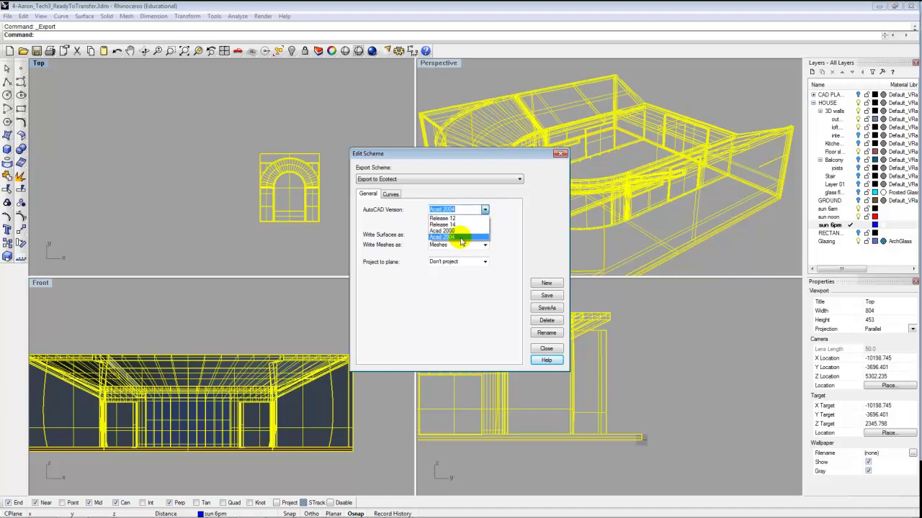
pyautogui.click(461, 238)
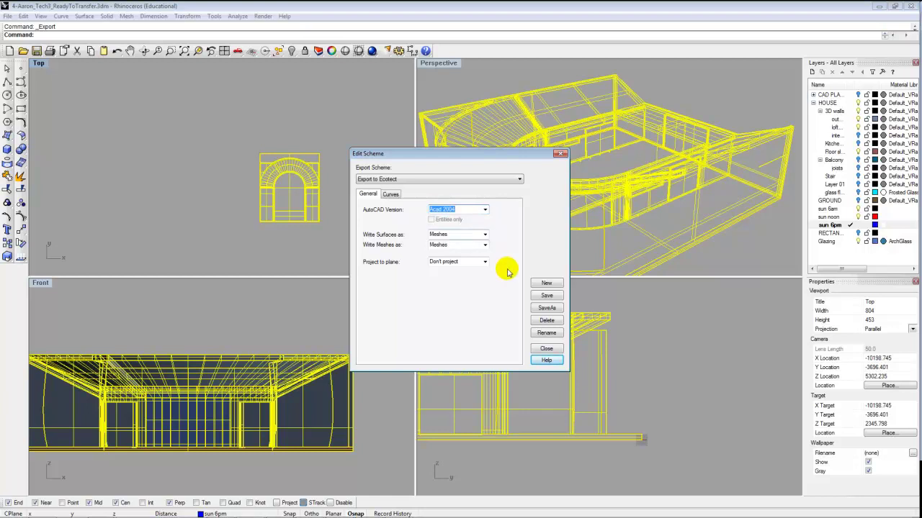
# Step: Save the Export to Ecotect scheme and complete the DXF export with it at the default polygon mesh density
pyautogui.click(548, 300)
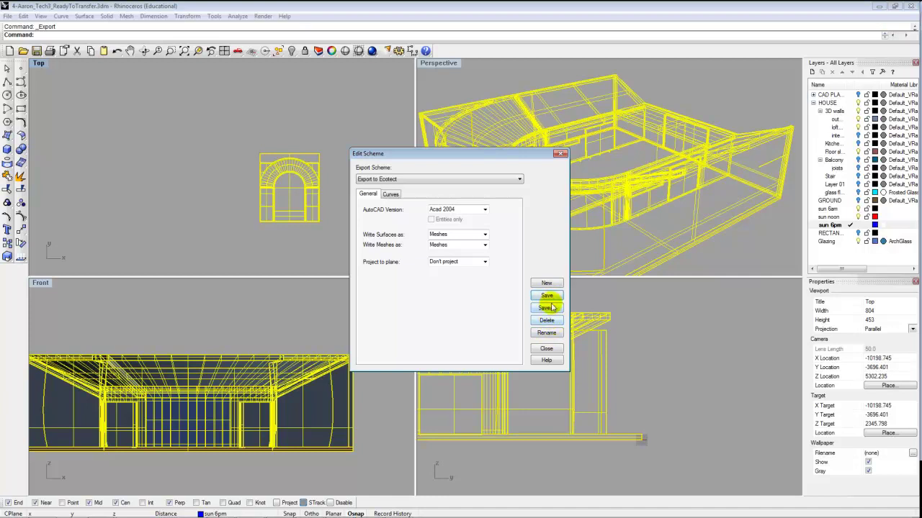
pyautogui.click(546, 349)
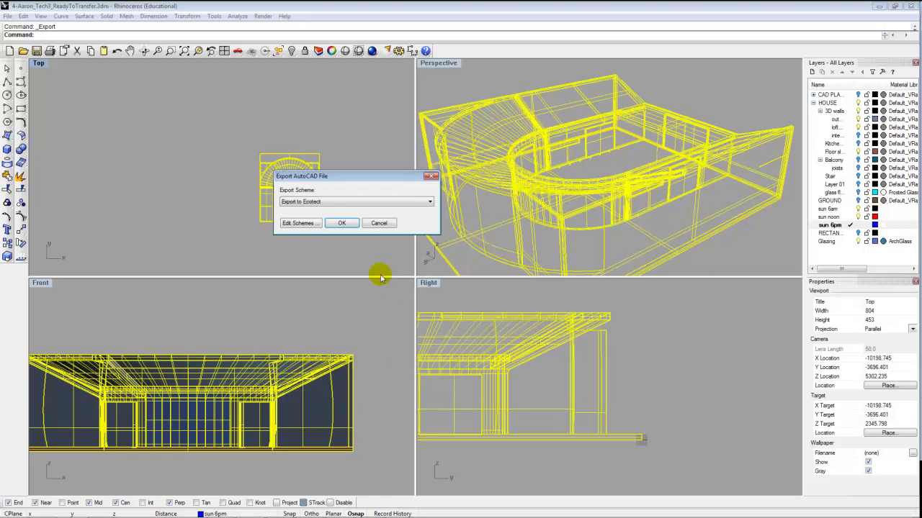
pyautogui.click(343, 225)
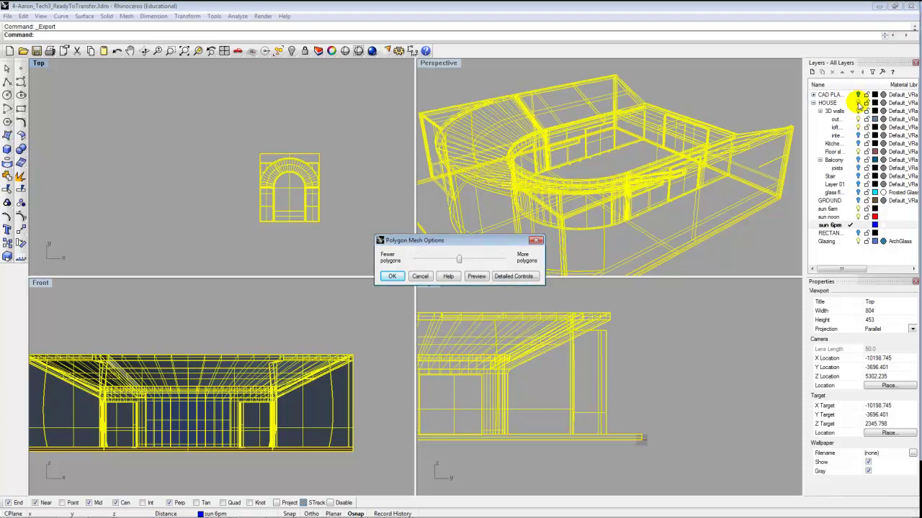
pyautogui.click(392, 277)
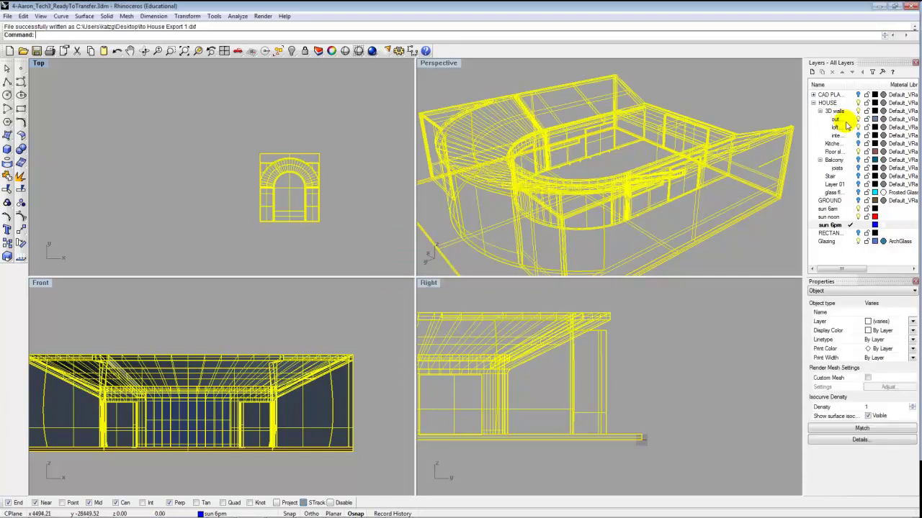
# Step: Toggle the HOUSE and 3D walls layers off and on to check their contents, and clear the selection
pyautogui.click(858, 103)
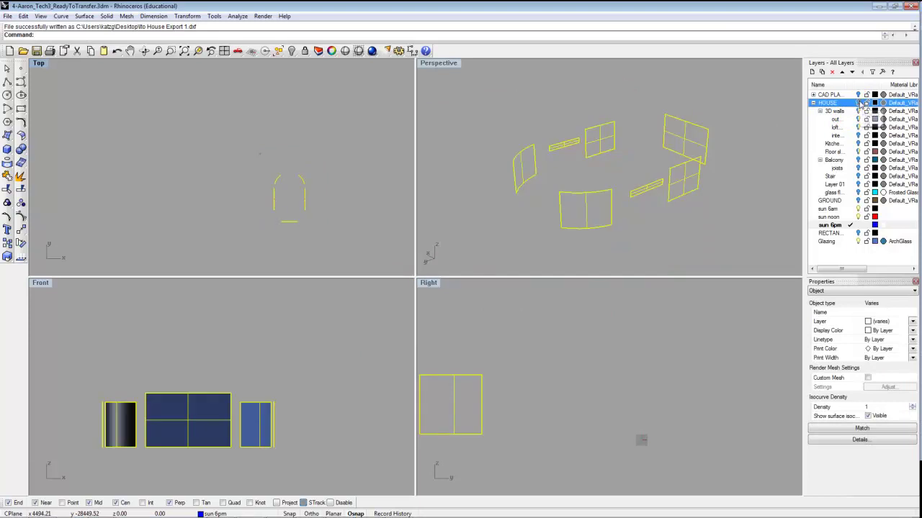
pyautogui.click(858, 103)
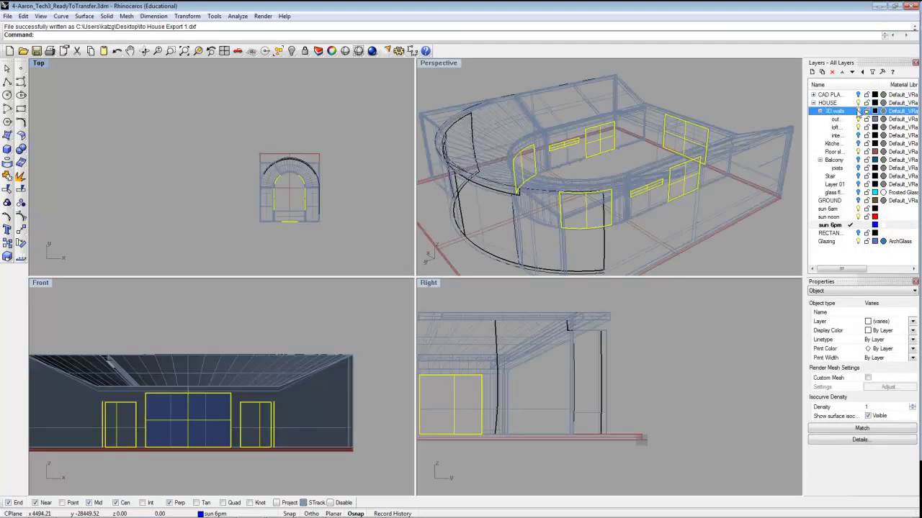
pyautogui.click(858, 111)
pyautogui.click(858, 111)
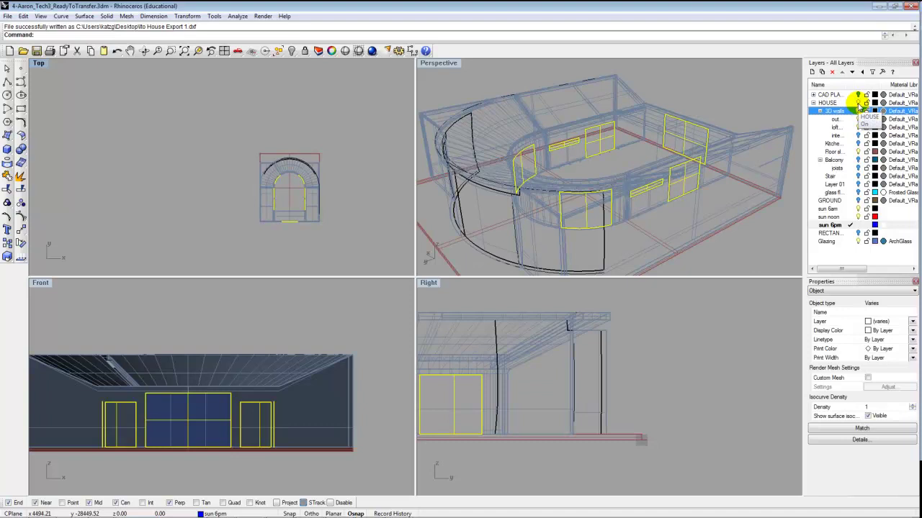
pyautogui.click(776, 105)
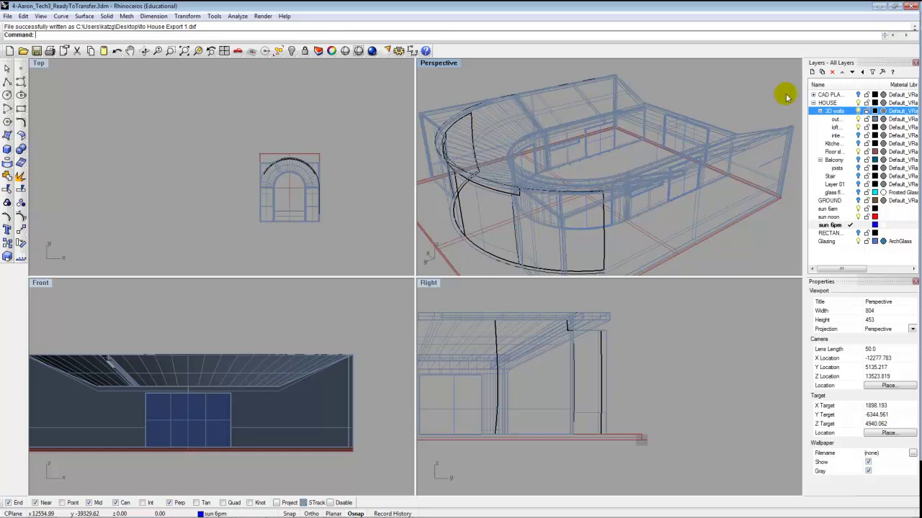
# Step: Select the whole house in the Top view and export it to the Desktop as Ito Export 2 in DXF format using the Export to Ecotect scheme
pyautogui.click(8, 16)
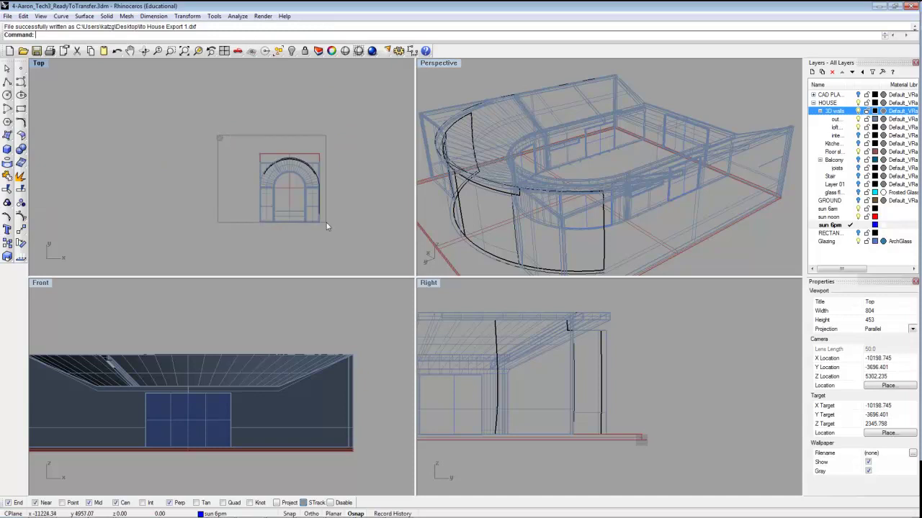
pyautogui.moveTo(326, 223); pyautogui.dragTo(326, 223)
pyautogui.click(8, 16)
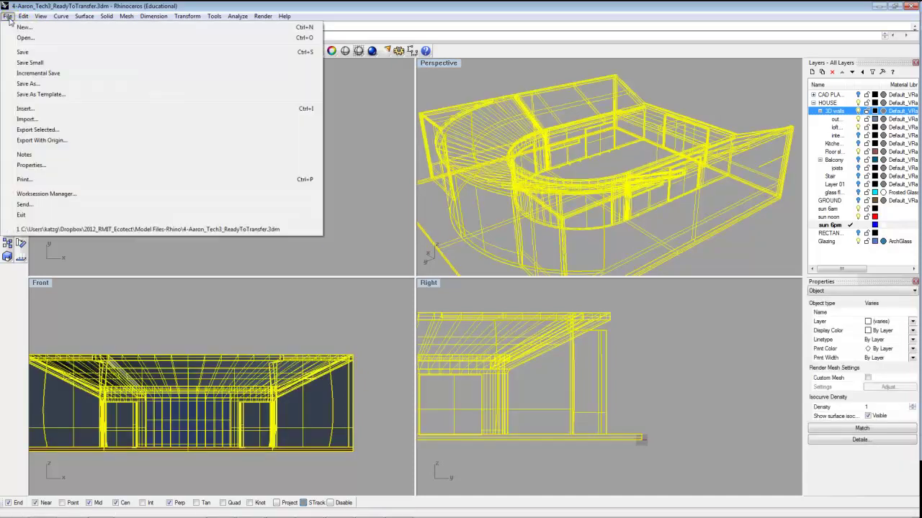
pyautogui.click(32, 131)
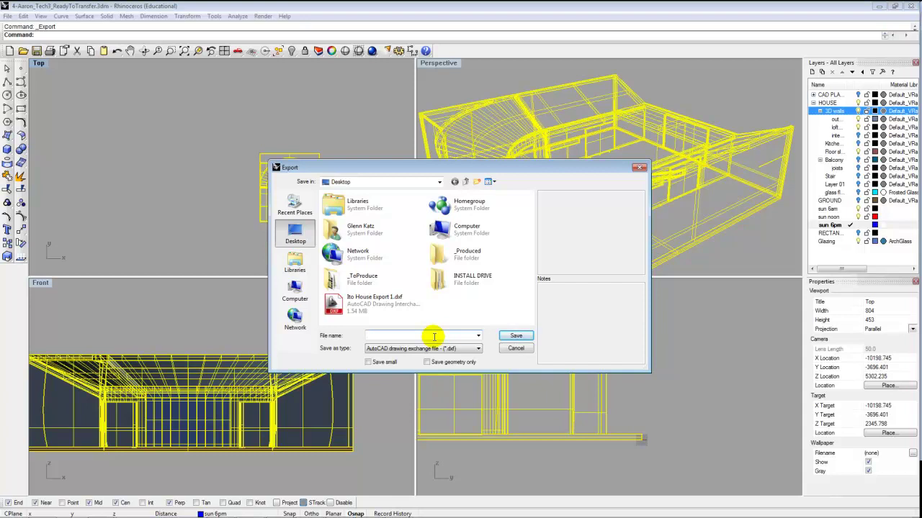
pyautogui.write('Ito Ex')
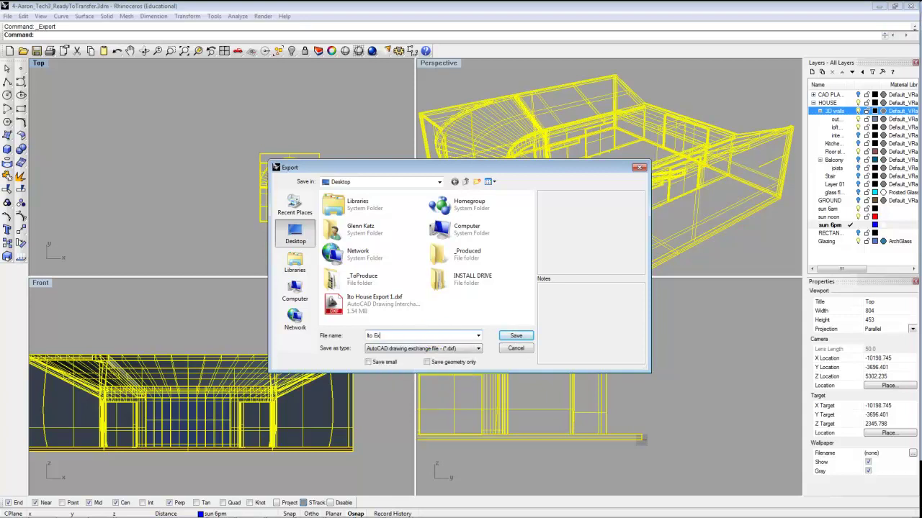
pyautogui.write('port 2')
pyautogui.click(508, 336)
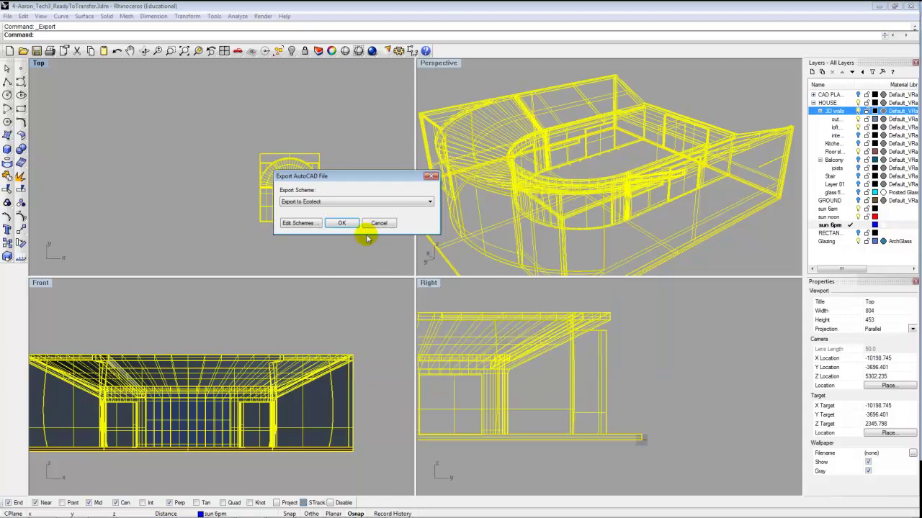
pyautogui.click(341, 225)
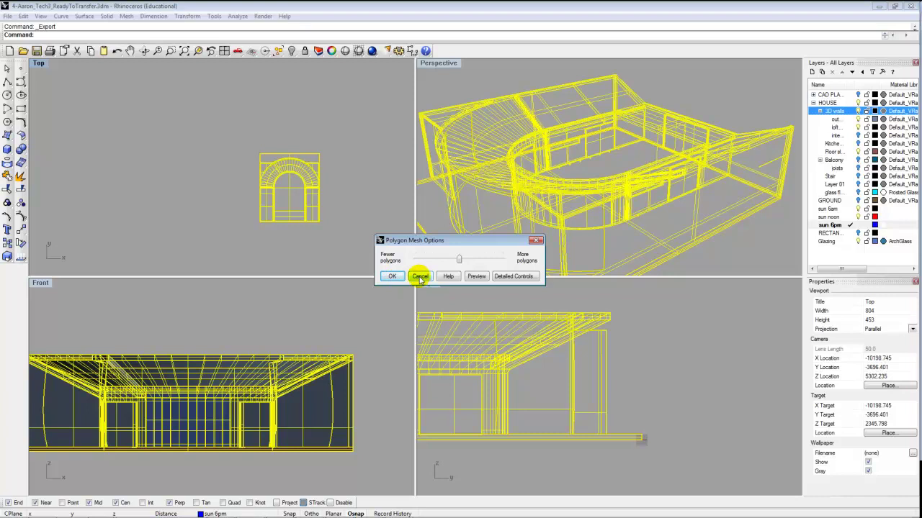
pyautogui.click(419, 278)
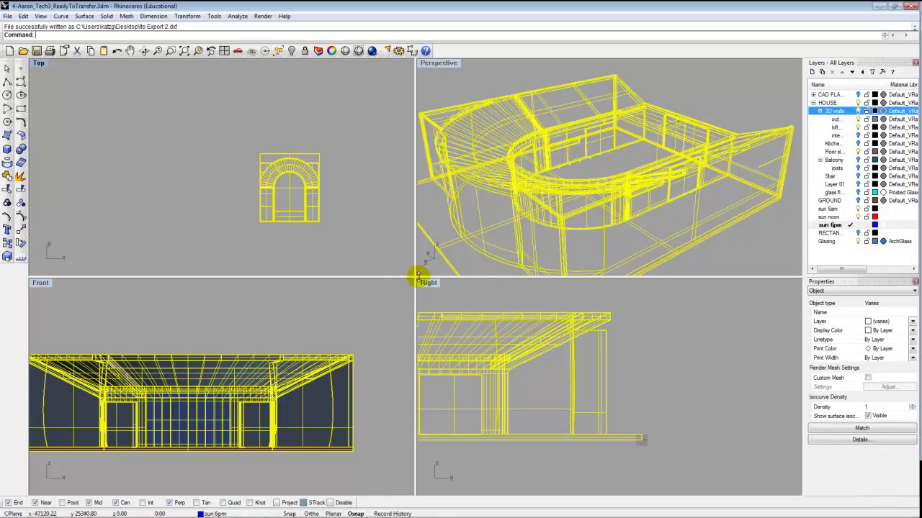
# Step: Switch to the workshop outline in MindManager and expand the Import Model topic to review the DXF import settings
pyautogui.click(877, 7)
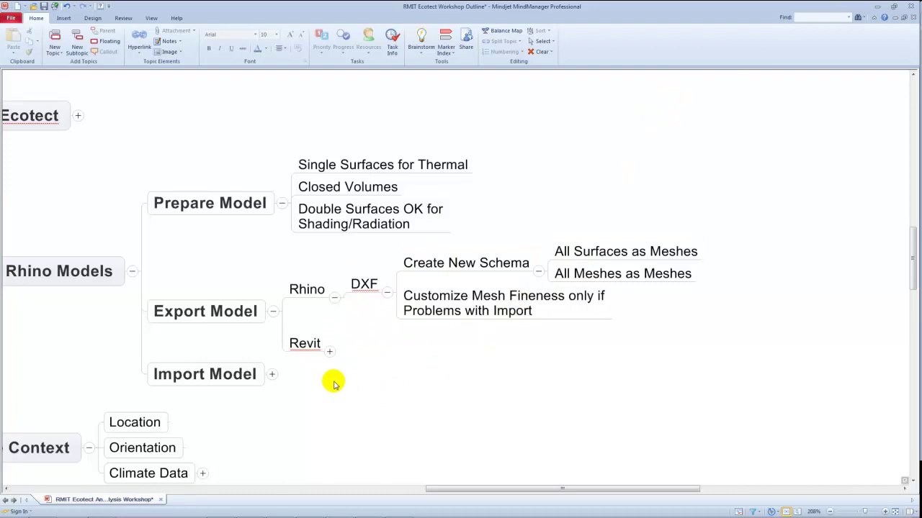
pyautogui.click(273, 374)
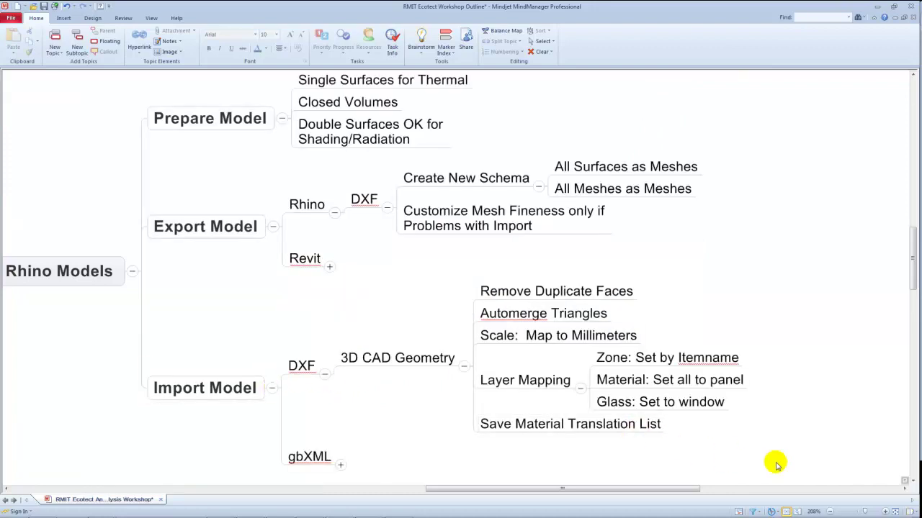
pyautogui.scroll(-3, 905, 482)
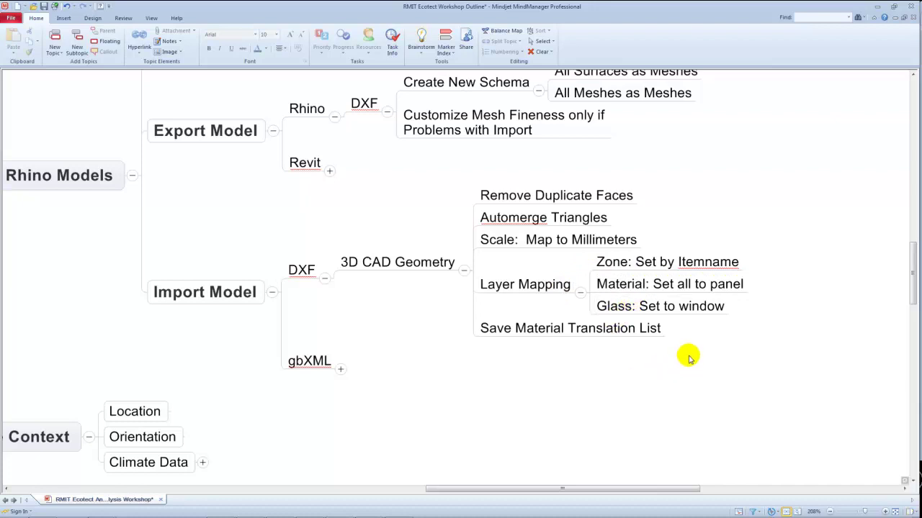
# Step: Switch to Autodesk Ecotect Analysis 2011 and start a new model, discarding the changes to the current one
pyautogui.moveTo(371, 513)
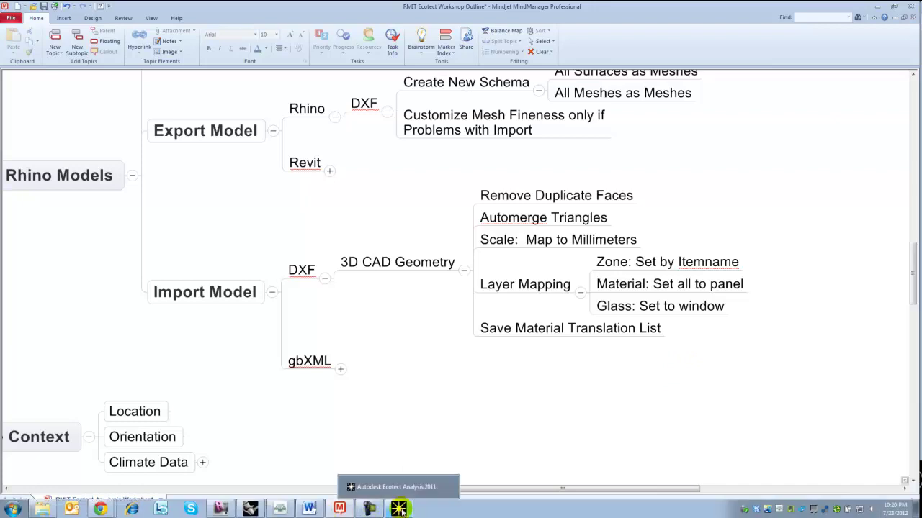
pyautogui.click(399, 509)
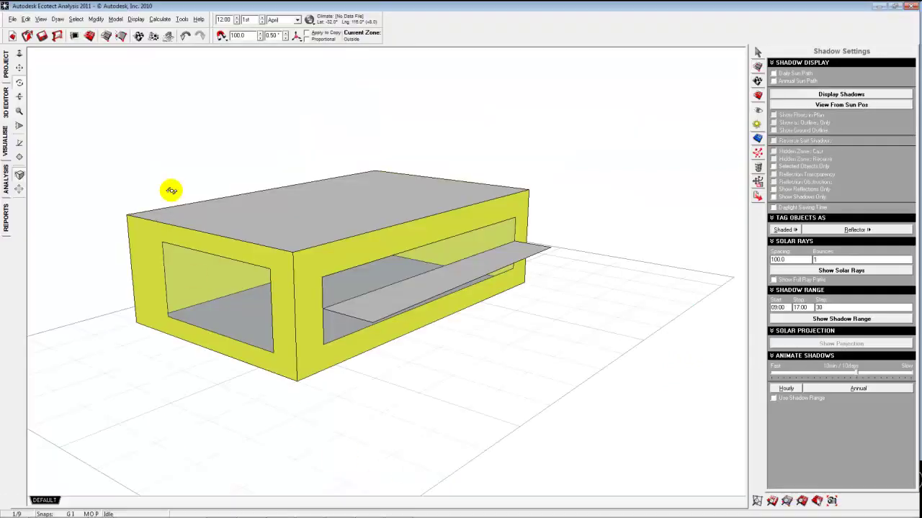
pyautogui.click(13, 19)
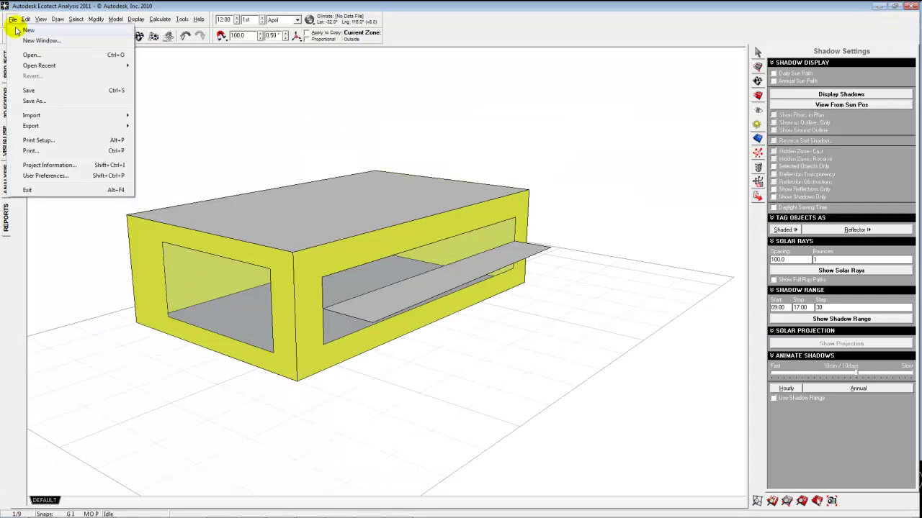
pyautogui.click(18, 30)
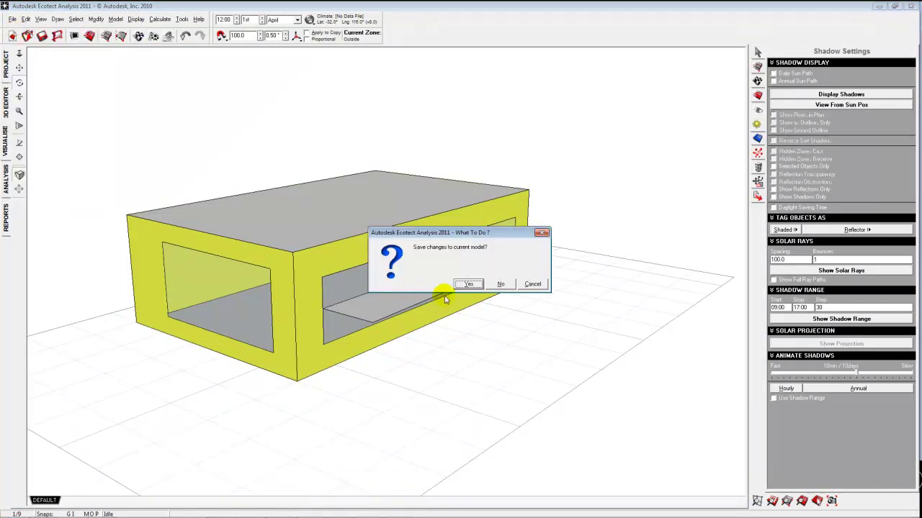
pyautogui.click(501, 284)
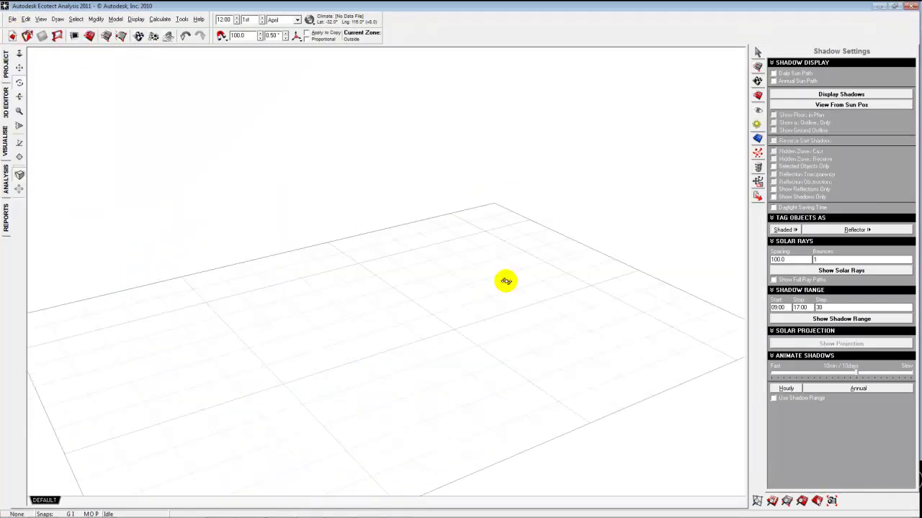
# Step: Start a 3D CAD geometry import with DXF as the file type
pyautogui.scroll(-3, 279, 326)
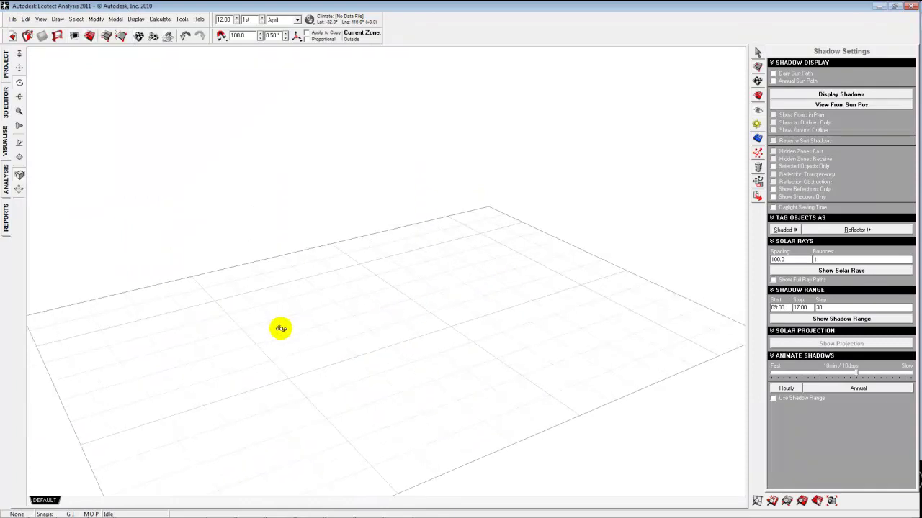
pyautogui.scroll(-3, 281, 329)
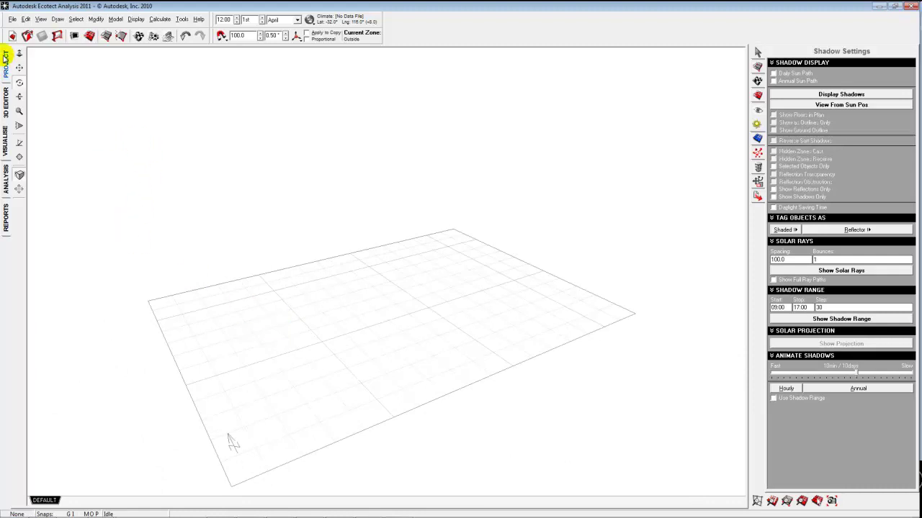
pyautogui.click(14, 20)
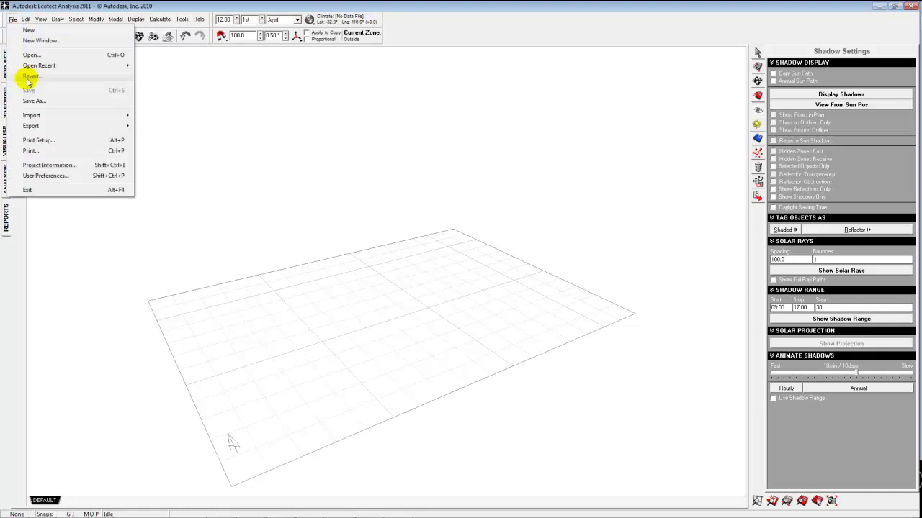
pyautogui.moveTo(48, 119)
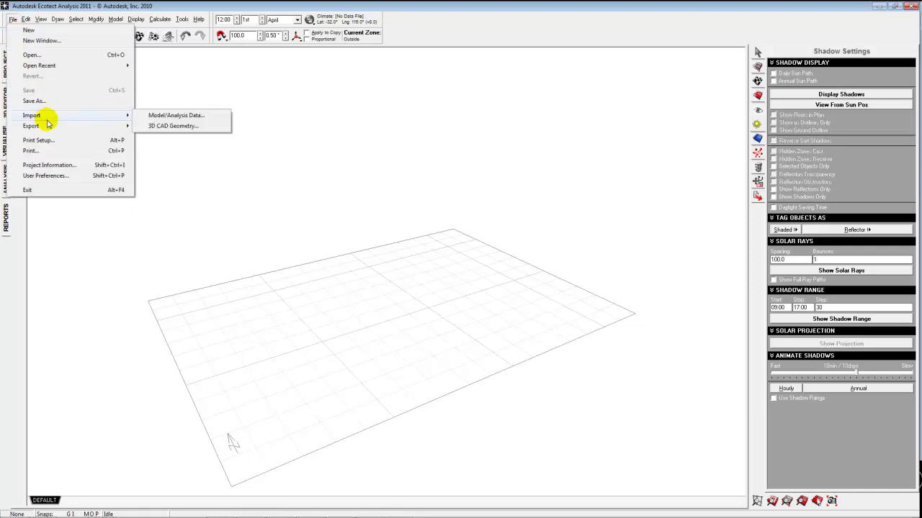
pyautogui.click(173, 126)
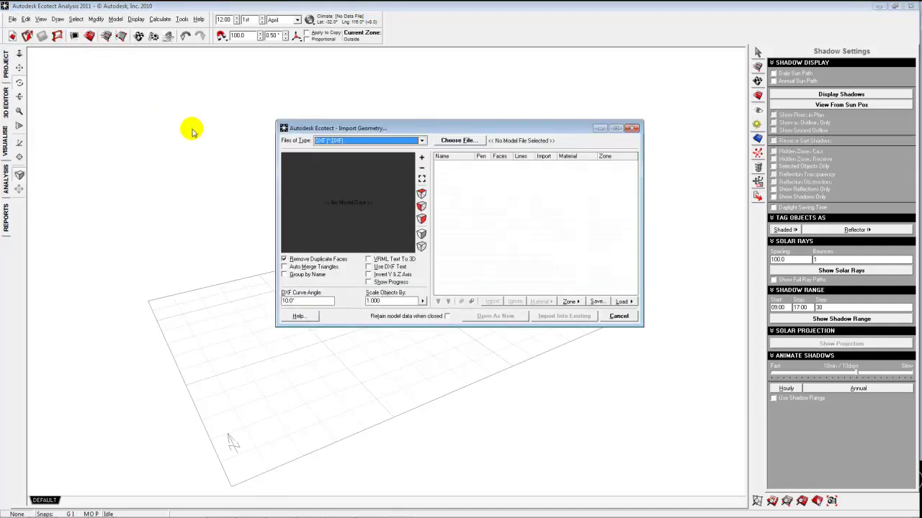
pyautogui.click(422, 141)
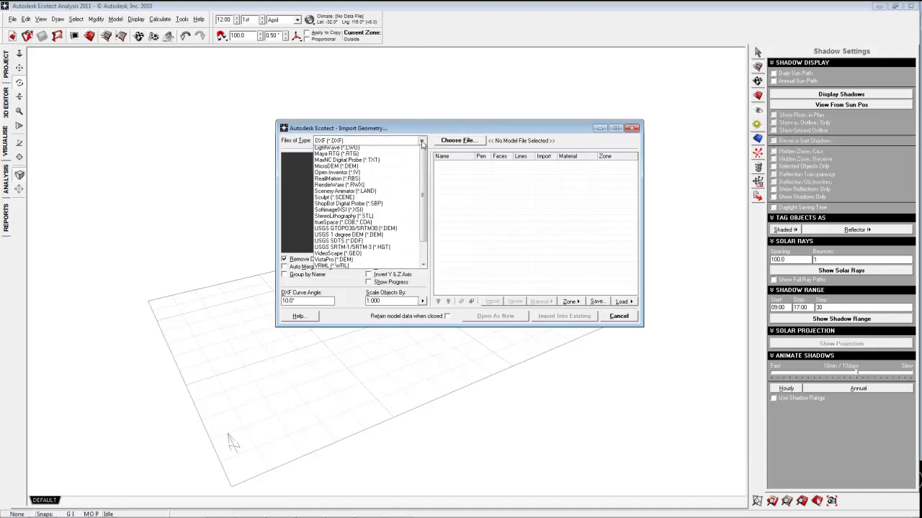
pyautogui.scroll(5, 418, 141)
pyautogui.click(370, 149)
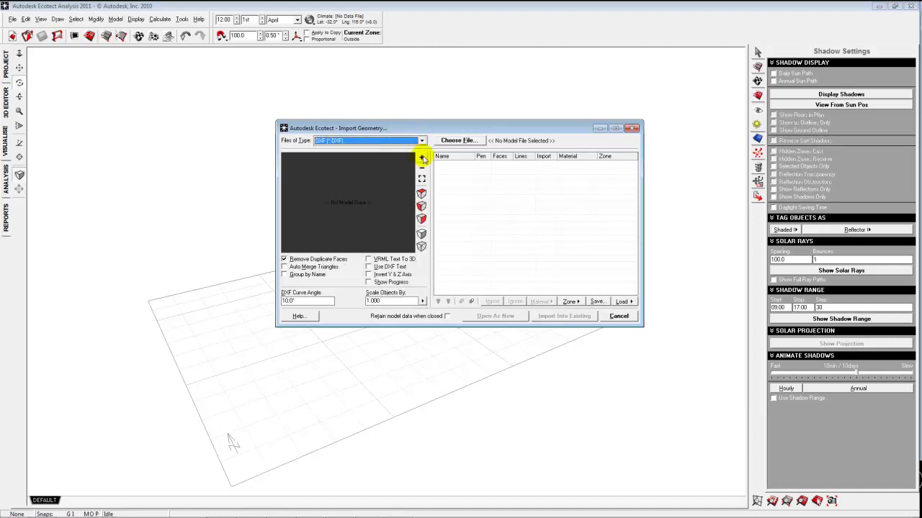
# Step: Load Ito_Export.dxf from the DXF Export folder inside 2012_RMIT_Ecotect as the model file to import
pyautogui.click(465, 141)
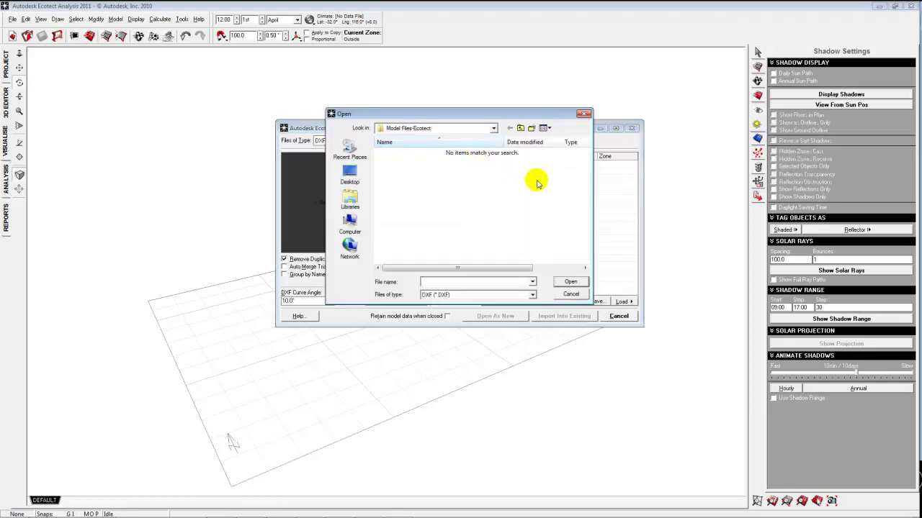
pyautogui.click(493, 129)
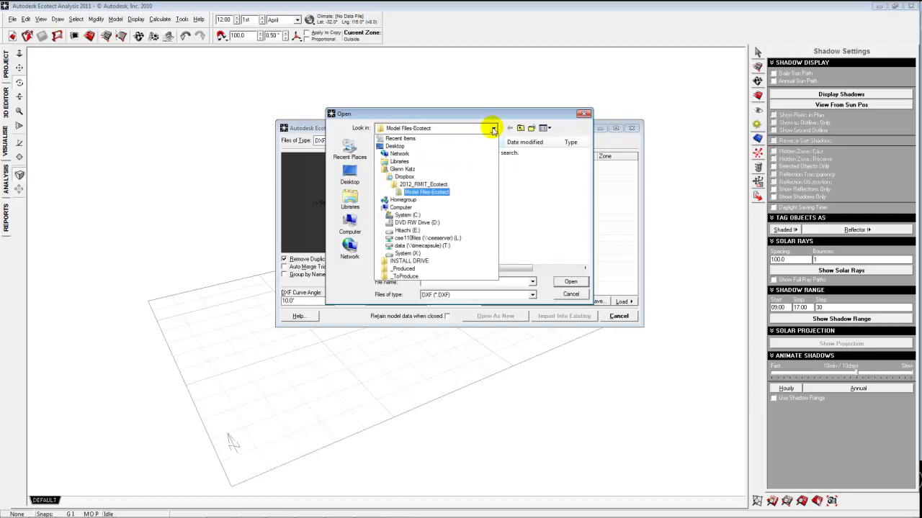
pyautogui.click(431, 186)
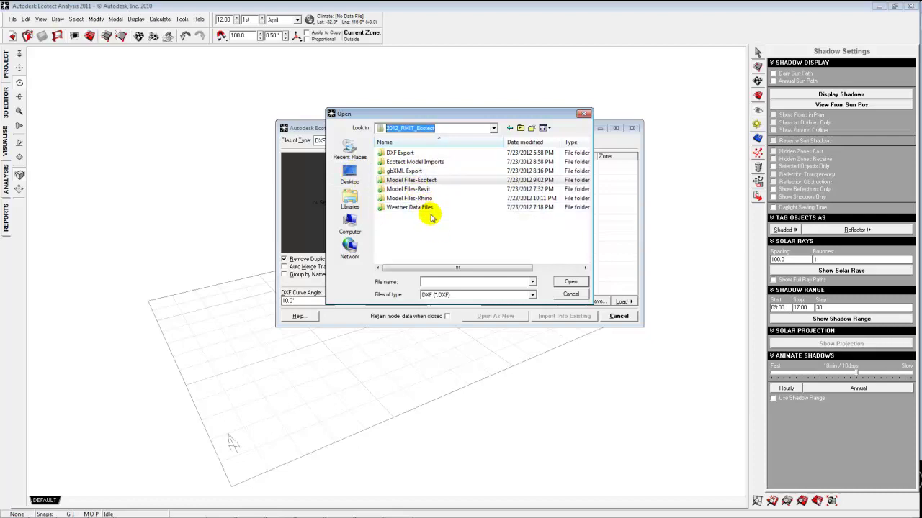
pyautogui.doubleClick(399, 153)
pyautogui.click(402, 155)
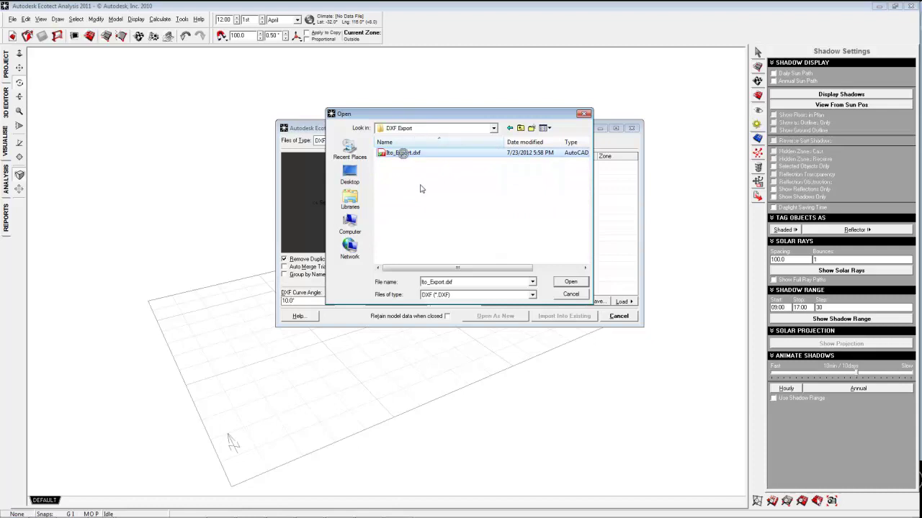
pyautogui.click(571, 283)
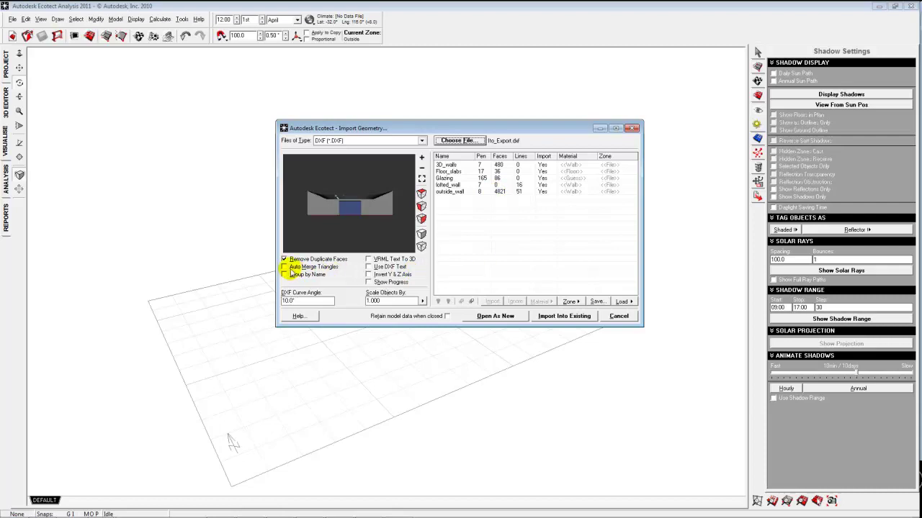
# Step: Enable Auto Merge Triangles and set the import scale to Millimetre (1:1)
pyautogui.click(287, 267)
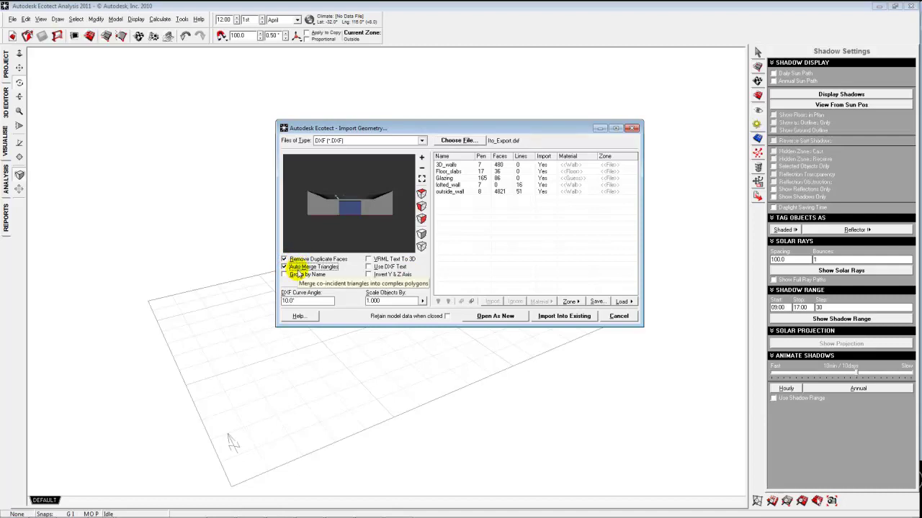
pyautogui.click(422, 301)
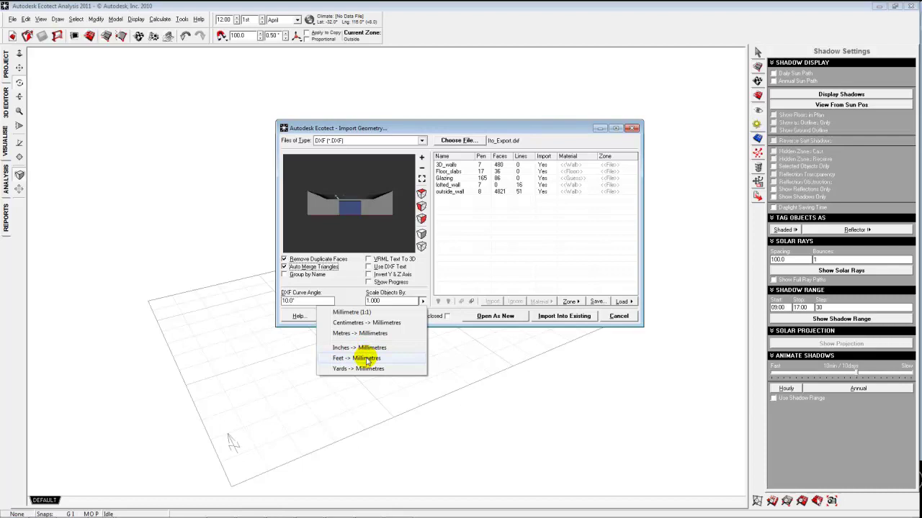
pyautogui.click(366, 313)
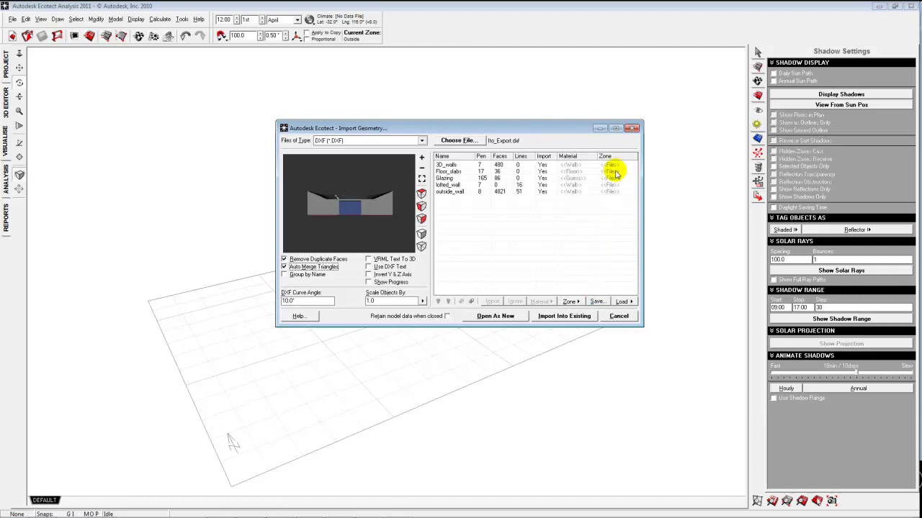
# Step: Assign zones by item name for all listed layers from 3D_walls to outside_wall, and clear the selection
pyautogui.click(461, 166)
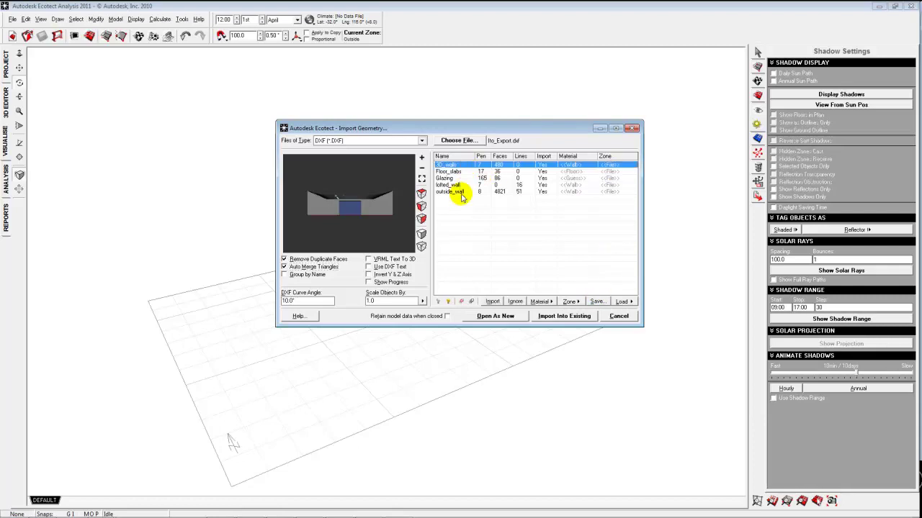
pyautogui.keyDown('shift'); pyautogui.click(455, 193); pyautogui.keyUp('shift')
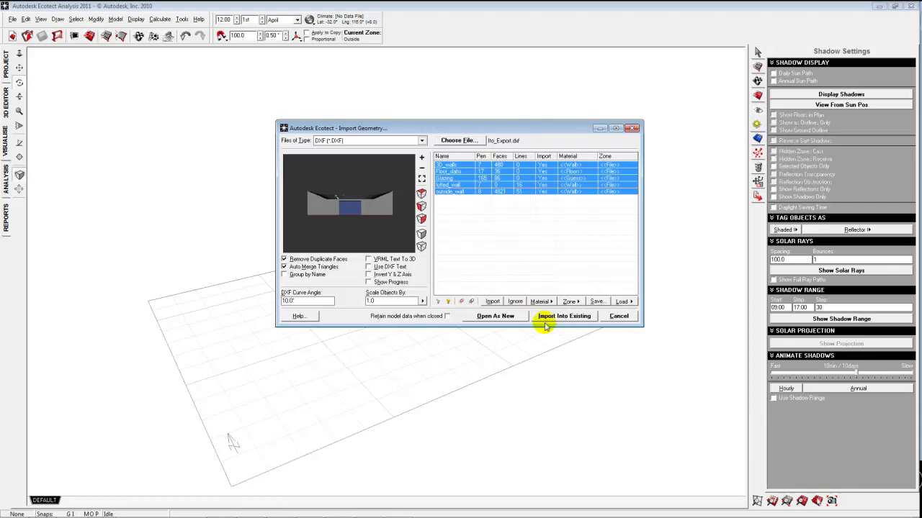
pyautogui.click(571, 301)
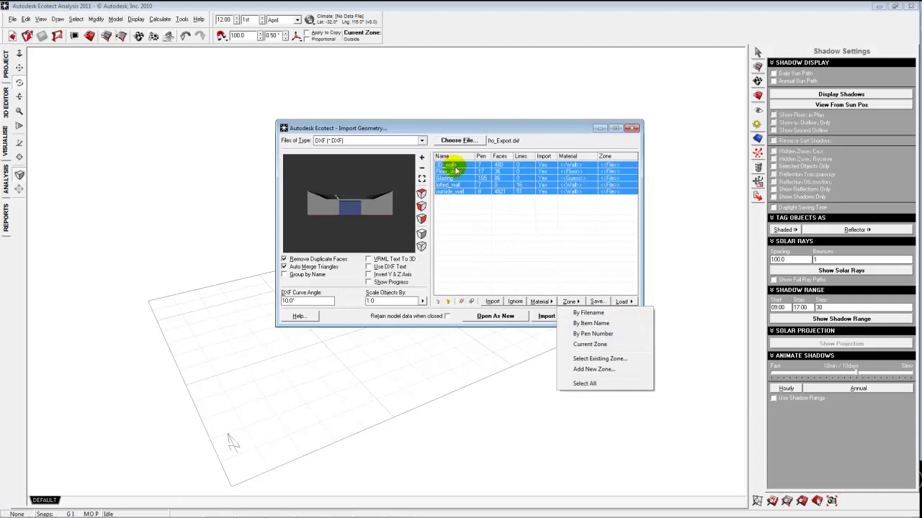
pyautogui.click(586, 323)
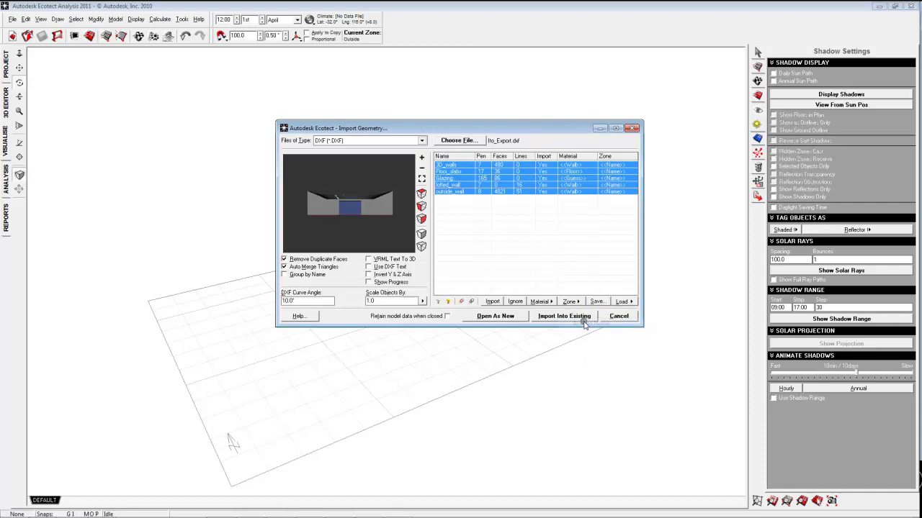
pyautogui.click(584, 253)
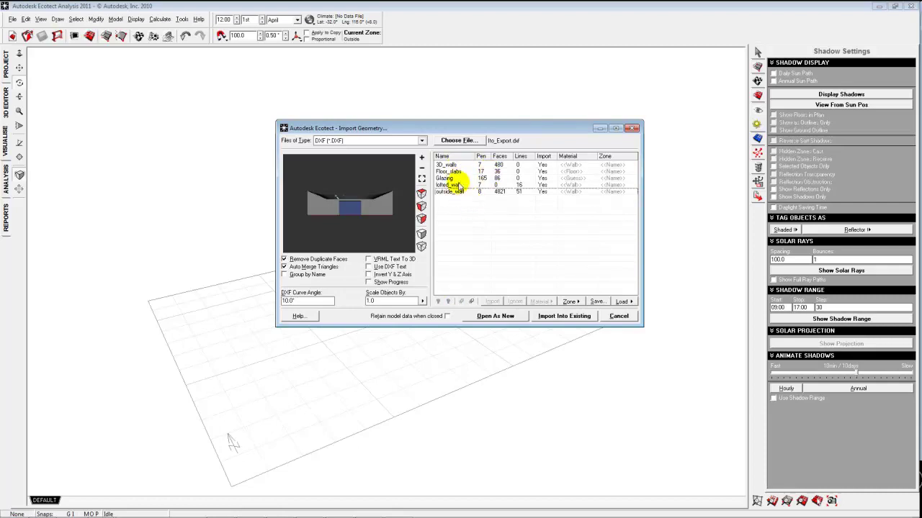
# Step: Set the material of the Glazing layer to WINDOW and clear the layer selection
pyautogui.click(454, 165)
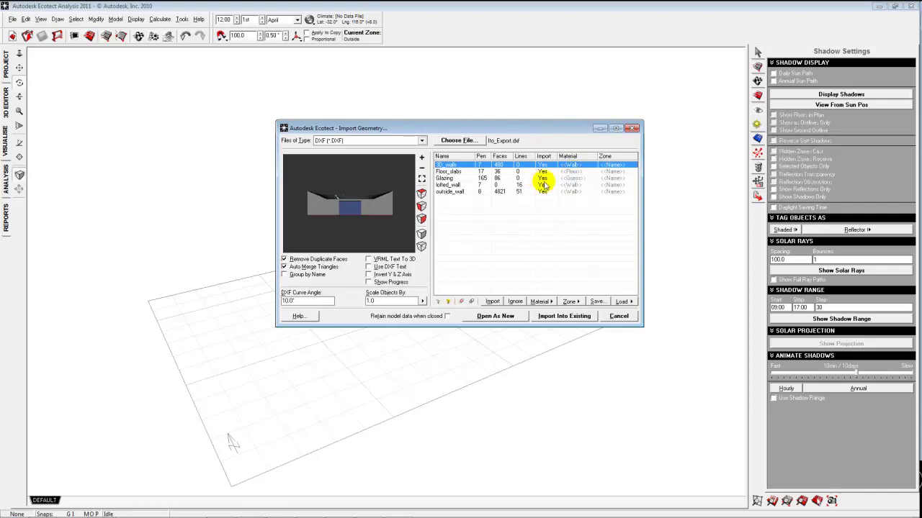
pyautogui.click(455, 178)
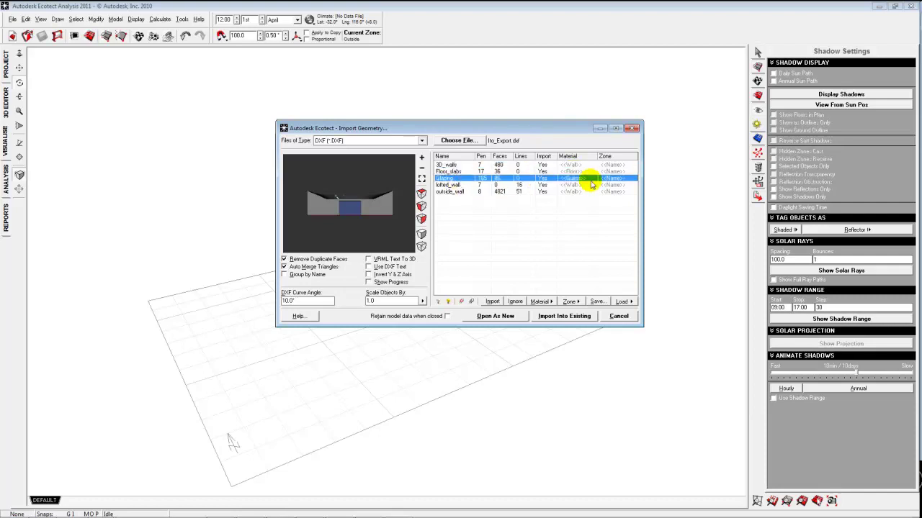
pyautogui.click(589, 178)
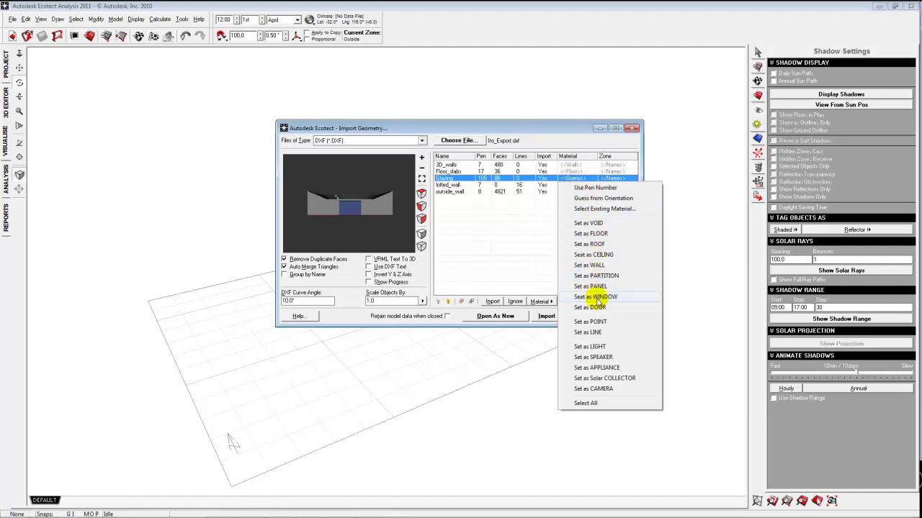
pyautogui.click(596, 297)
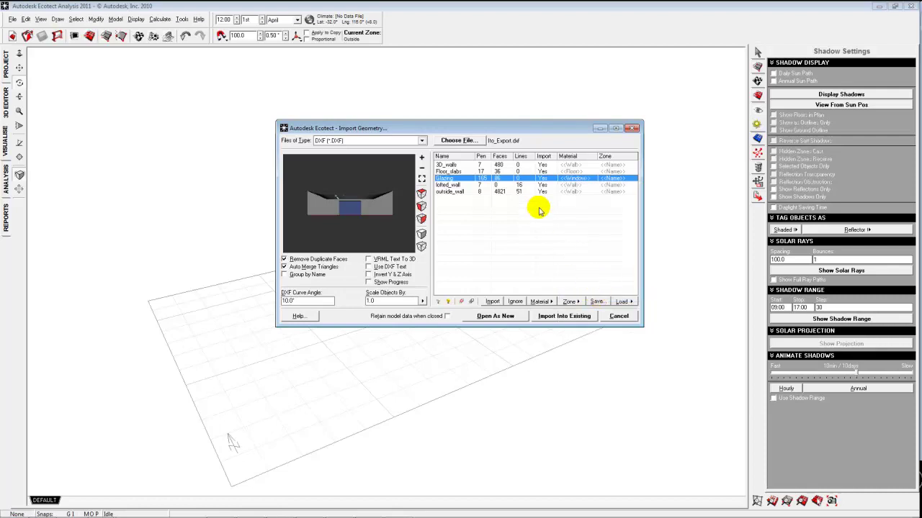
pyautogui.click(472, 186)
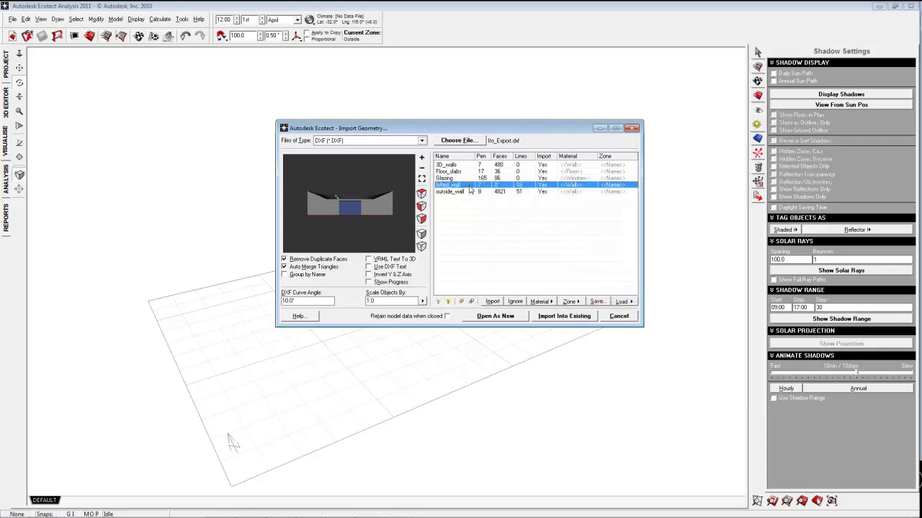
pyautogui.click(592, 191)
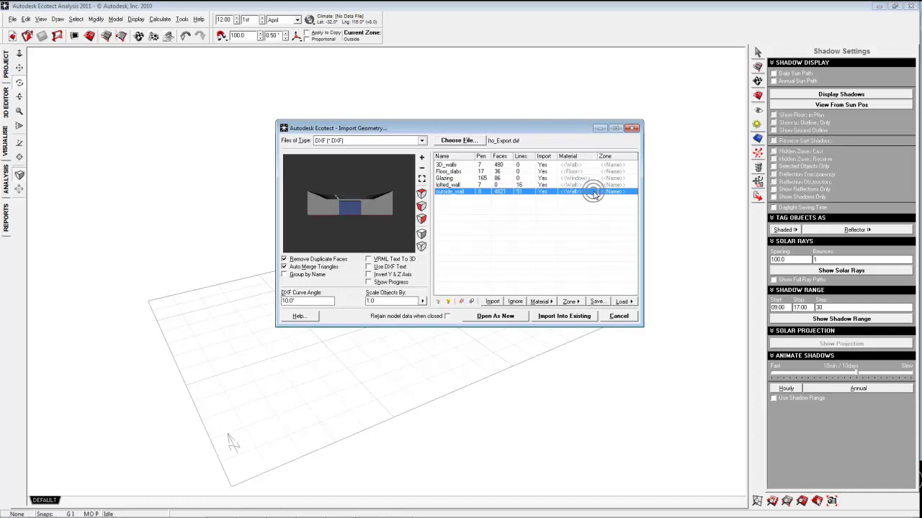
pyautogui.click(584, 222)
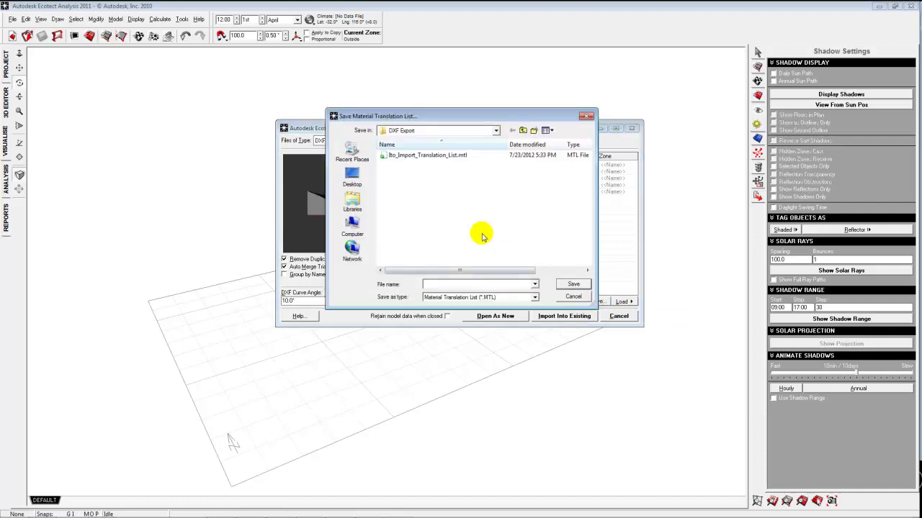
# Step: Save the material translation list as "Ito_Import_Translation_List v2.mtl" in the DXF Export folder
pyautogui.click(432, 156)
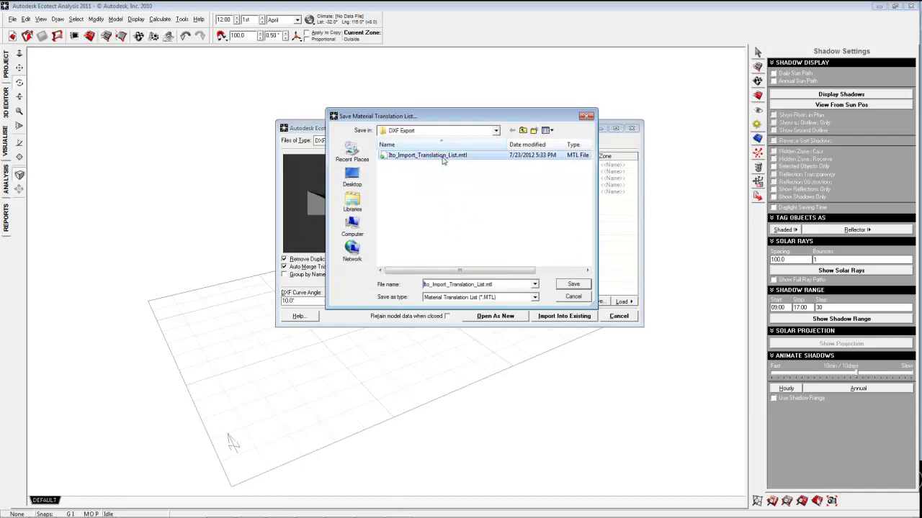
pyautogui.doubleClick(483, 284)
pyautogui.click(483, 286)
pyautogui.write('v')
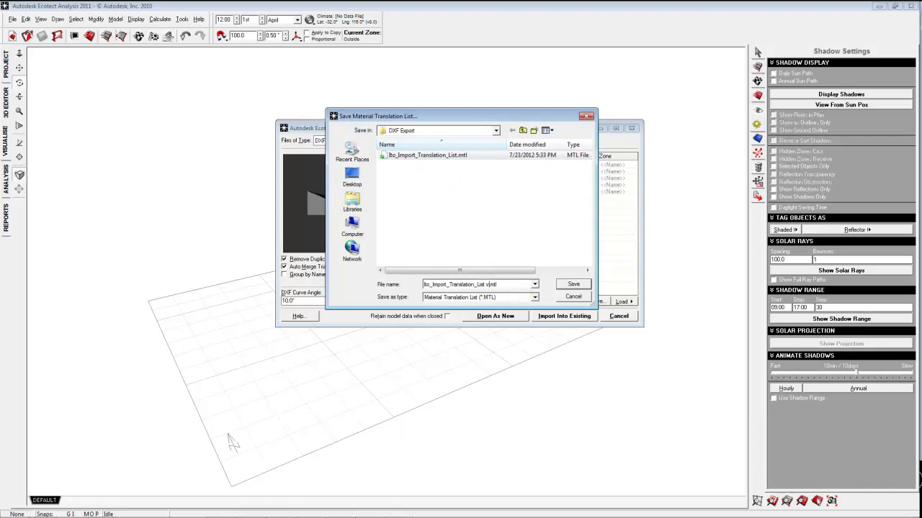
pyautogui.write('2')
pyautogui.click(569, 285)
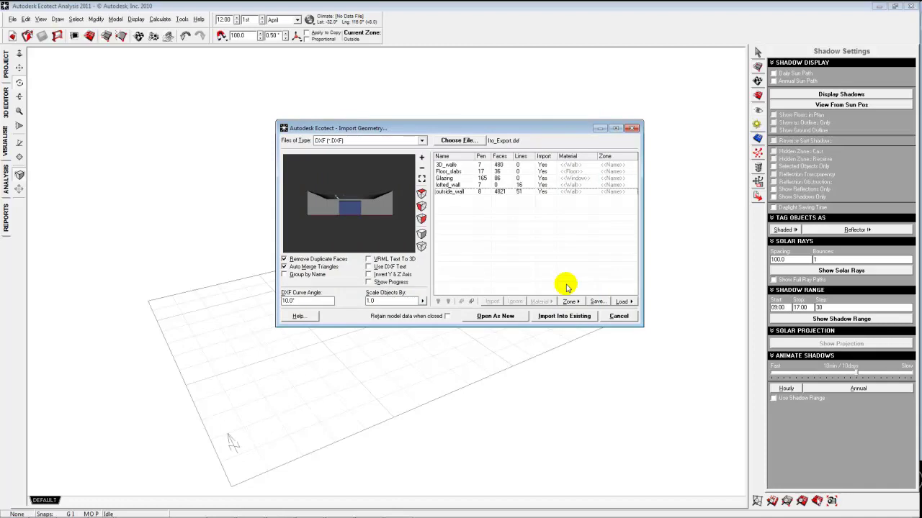
pyautogui.click(624, 301)
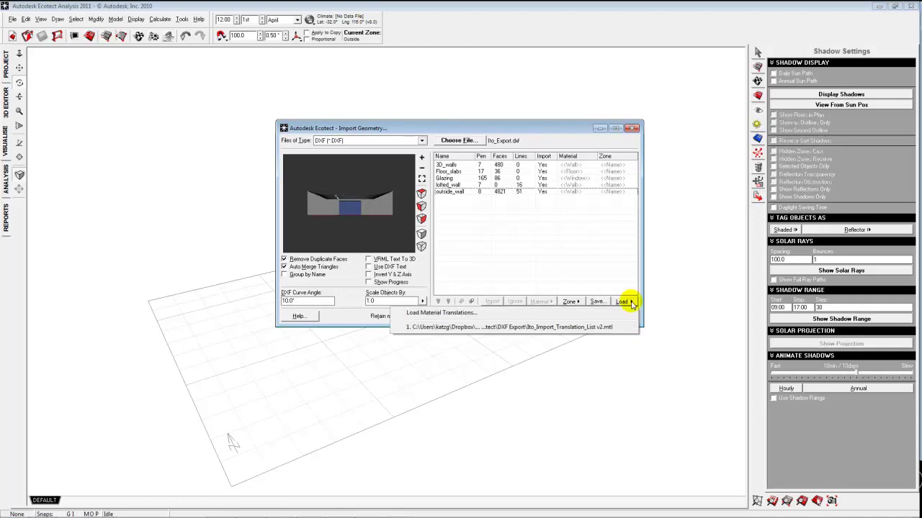
pyautogui.click(668, 313)
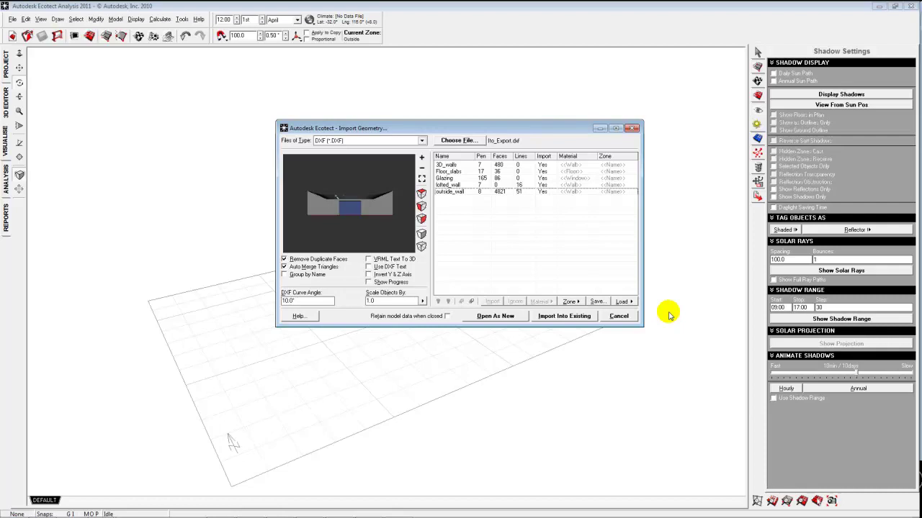
# Step: Import the mapped Ito_Export.dxf geometry into the existing model and inspect it from another angle in the 3D editor
pyautogui.click(455, 166)
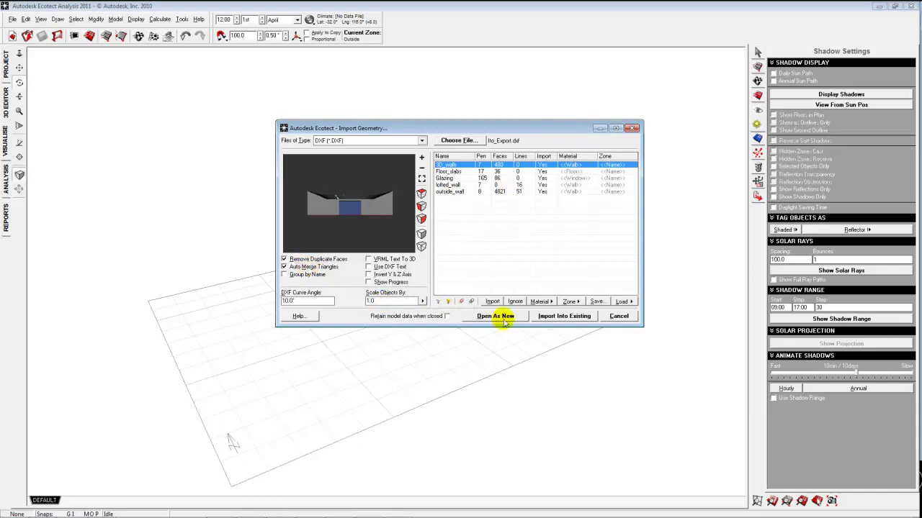
pyautogui.click(561, 316)
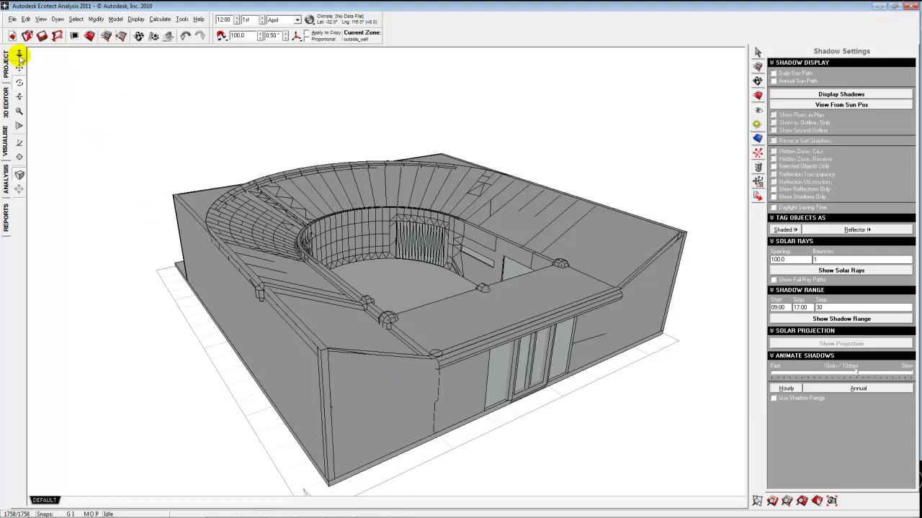
pyautogui.click(7, 102)
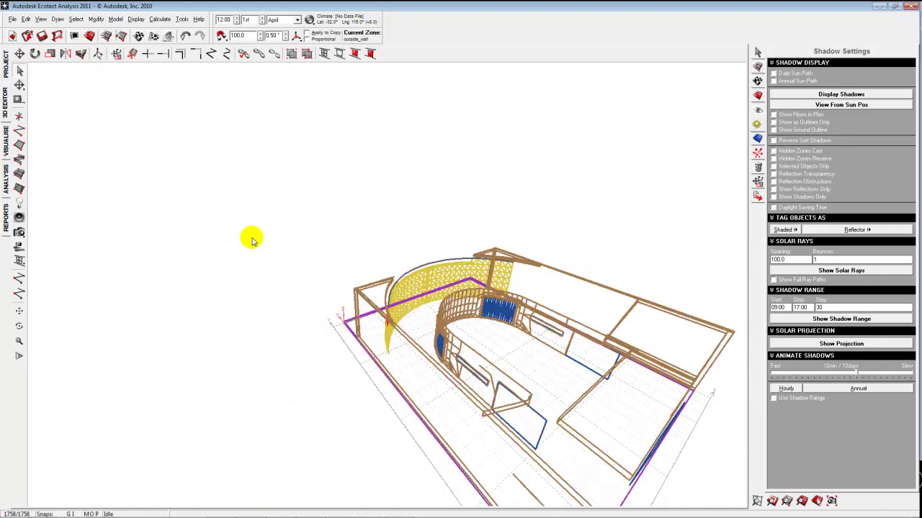
pyautogui.click(19, 326)
pyautogui.moveTo(609, 441); pyautogui.dragTo(572, 426)
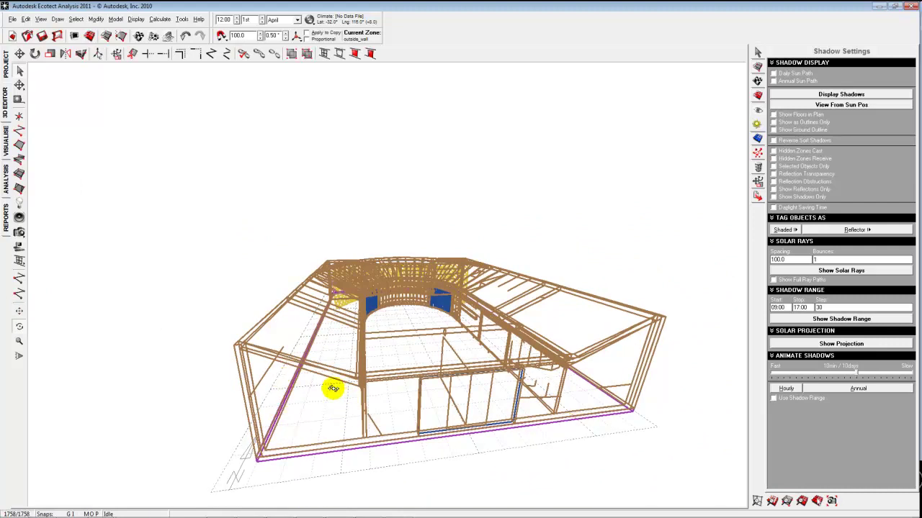
# Step: Start another 3D CAD geometry import and load Ito_Export.dxf as the model file
pyautogui.click(12, 19)
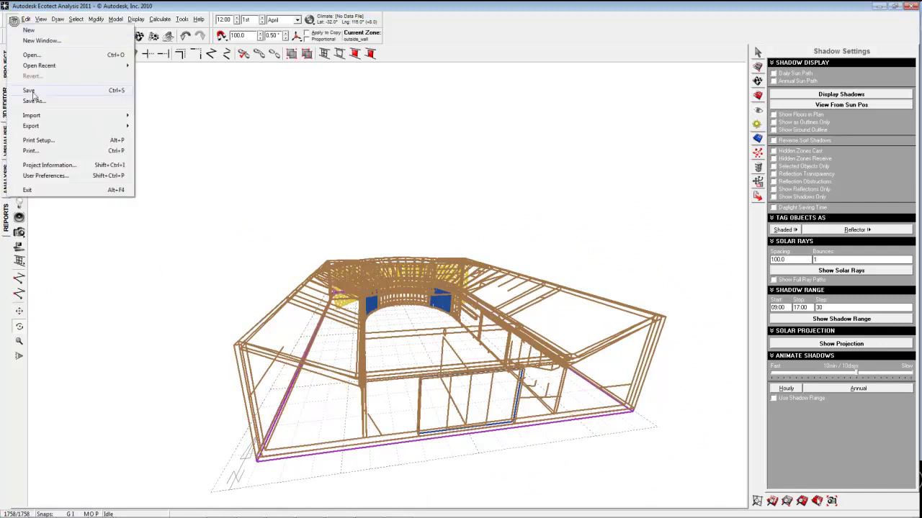
pyautogui.moveTo(36, 116)
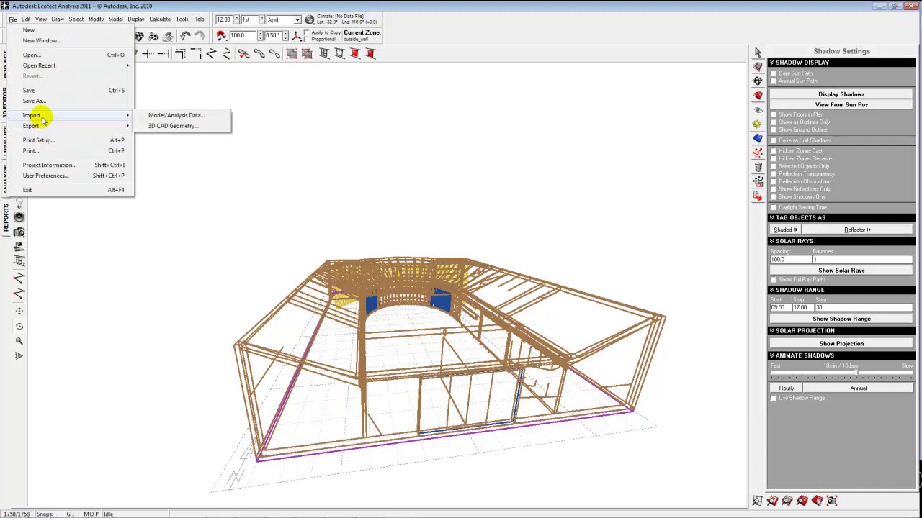
pyautogui.click(173, 126)
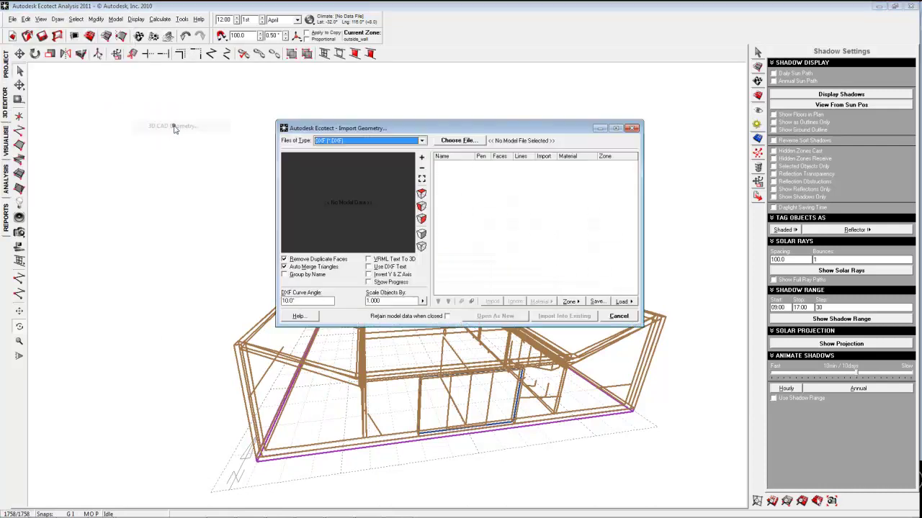
pyautogui.click(455, 141)
pyautogui.click(412, 153)
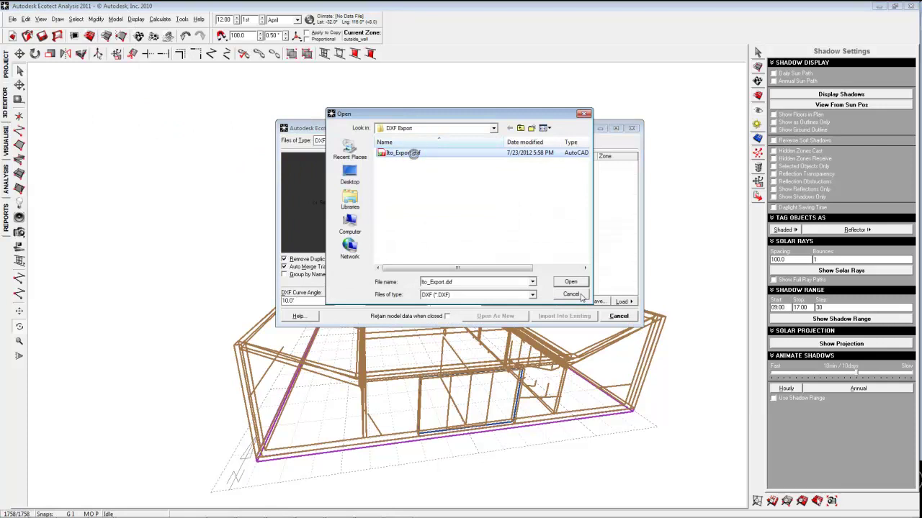
pyautogui.click(579, 282)
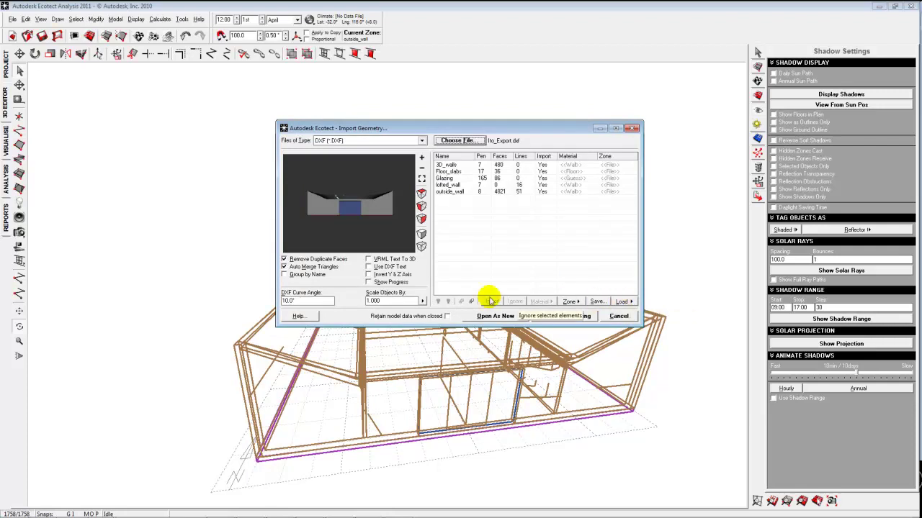
# Step: Set the import scale to Millimetre (1:1) and apply the saved translation list "Ito_Import_Translation_List v2.mtl" to the layers
pyautogui.click(422, 301)
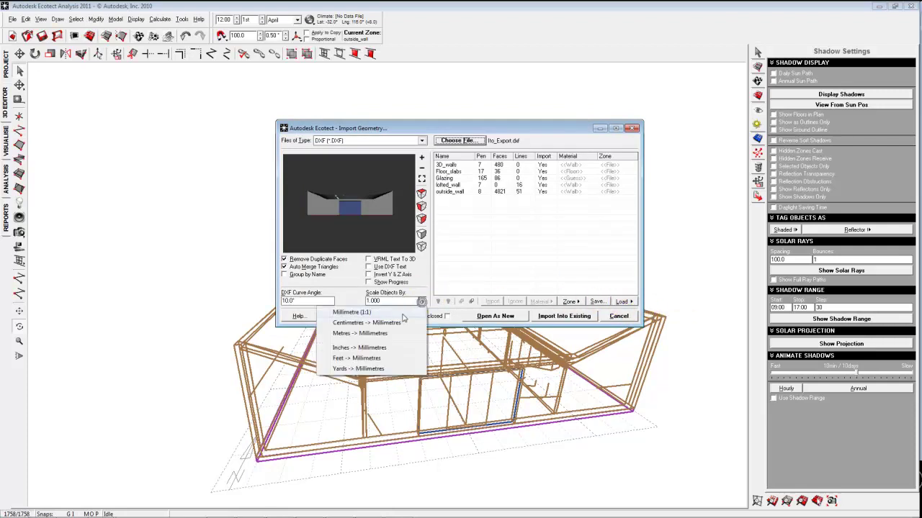
pyautogui.click(391, 318)
pyautogui.click(621, 301)
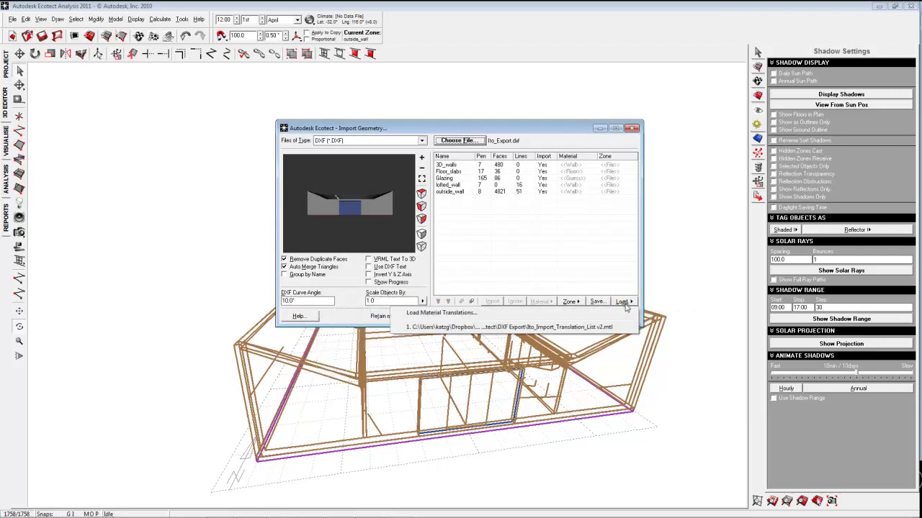
pyautogui.click(450, 328)
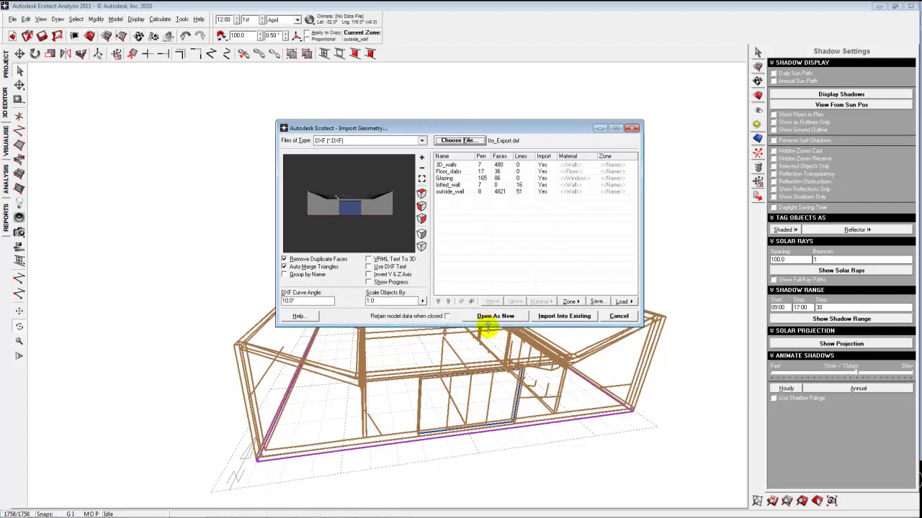
# Step: Try to open the geometry as a new model without saving the current one, and close the stopped program
pyautogui.click(505, 317)
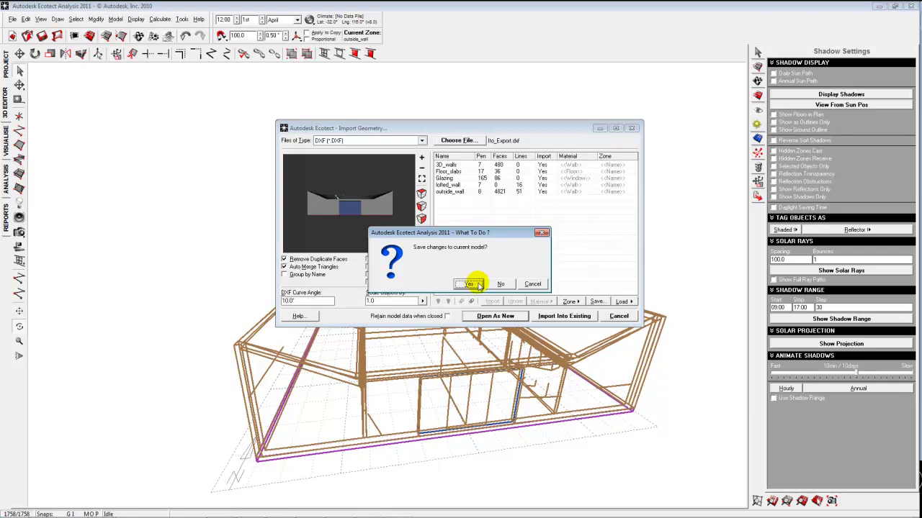
pyautogui.click(502, 286)
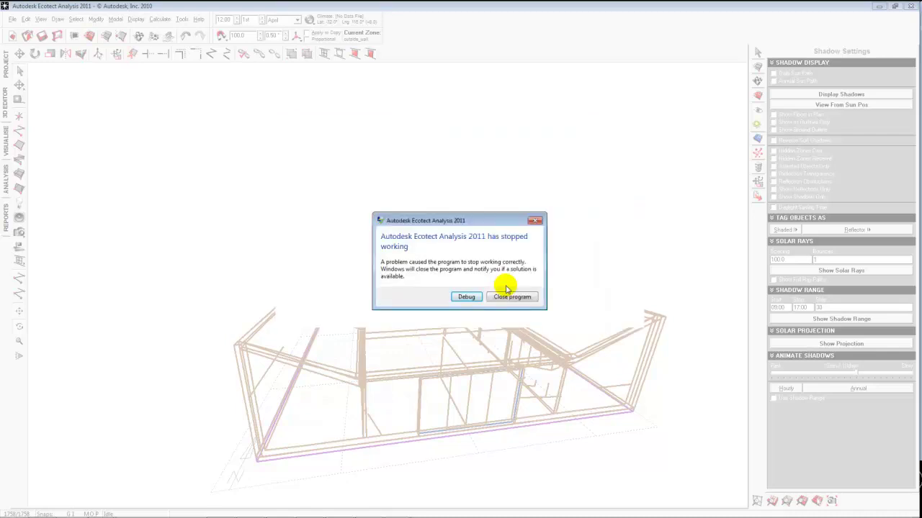
pyautogui.click(512, 297)
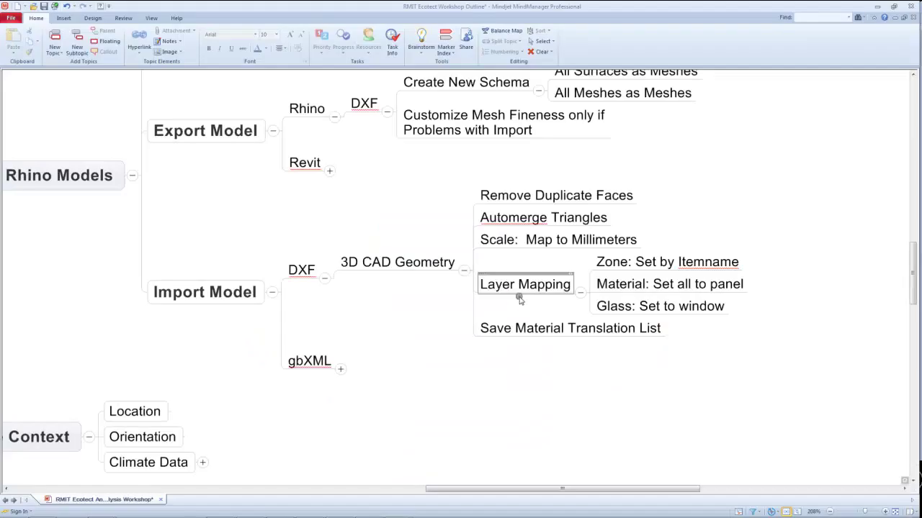
# Step: Minimise the workshop outline and relaunch Ecotect Analysis 2011 from the desktop
pyautogui.moveTo(105, 511)
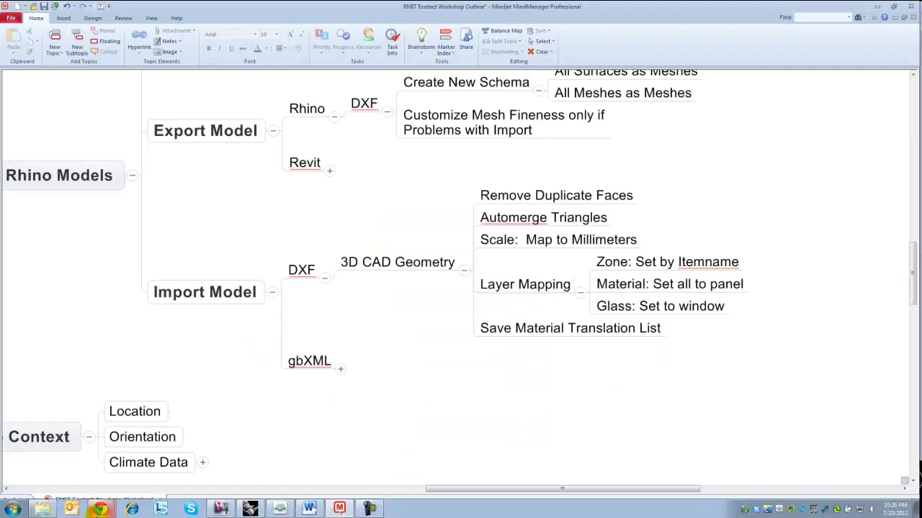
pyautogui.click(14, 510)
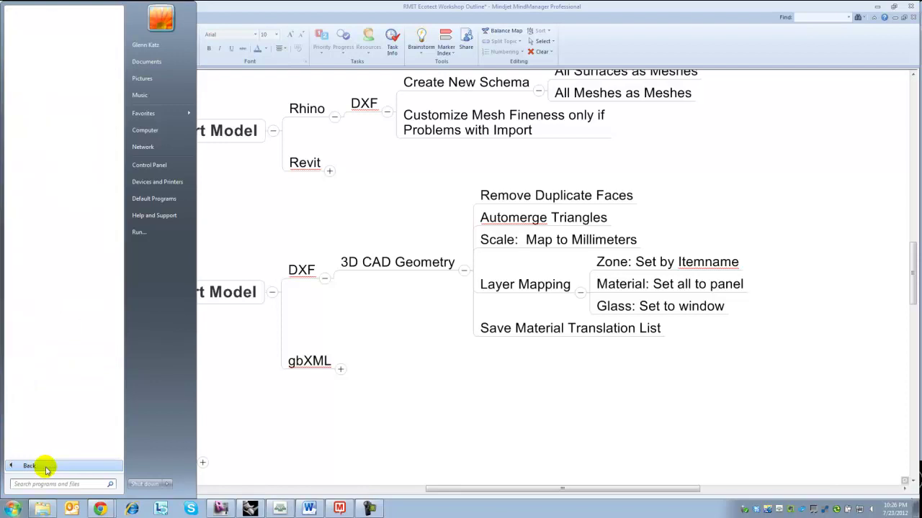
pyautogui.click(42, 467)
pyautogui.click(861, 96)
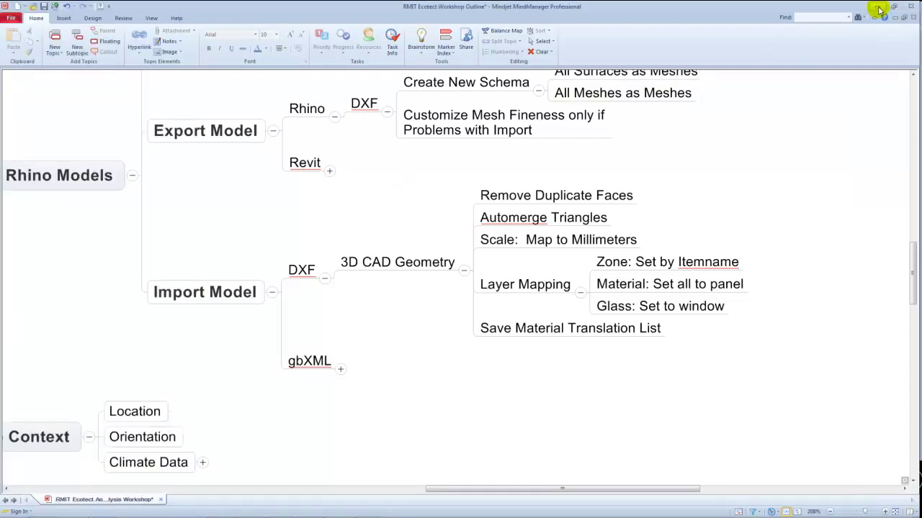
pyautogui.click(878, 7)
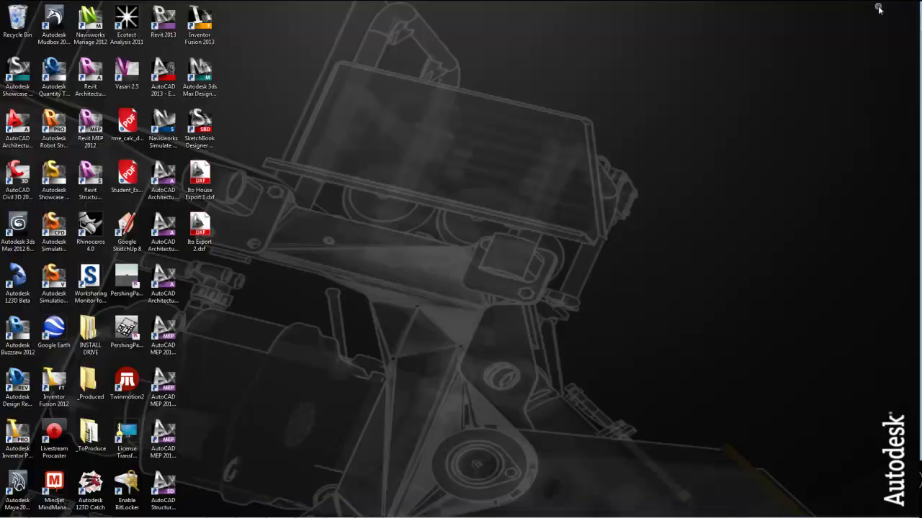
pyautogui.doubleClick(128, 27)
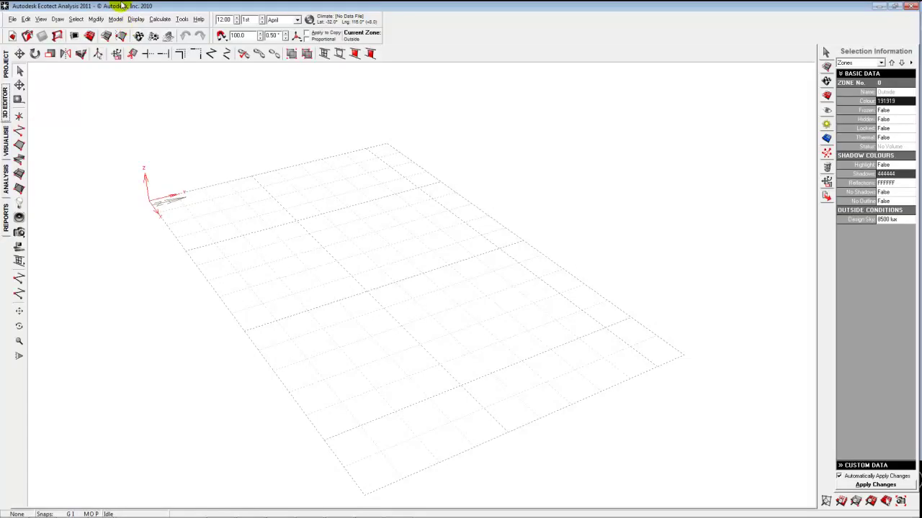
# Step: Start a 3D CAD geometry import of DXF type and load Ito_Export.dxf as the model file
pyautogui.click(12, 19)
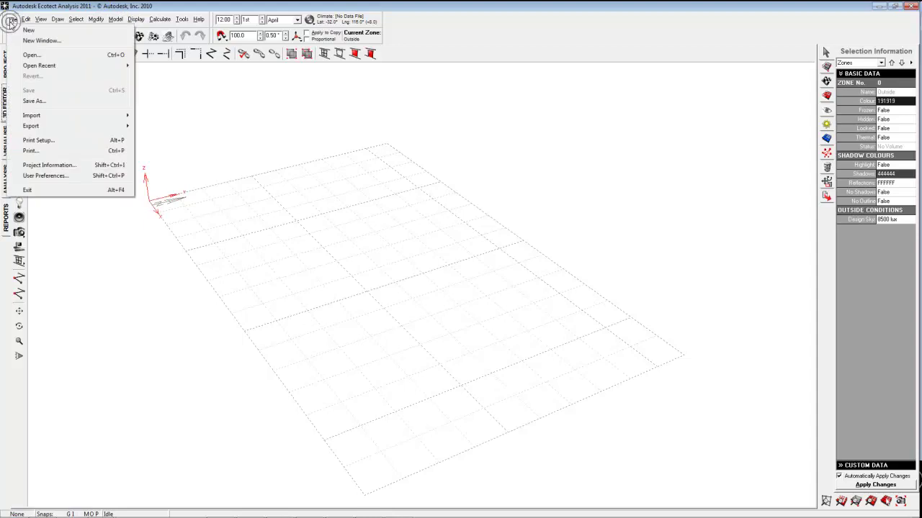
pyautogui.moveTo(56, 118)
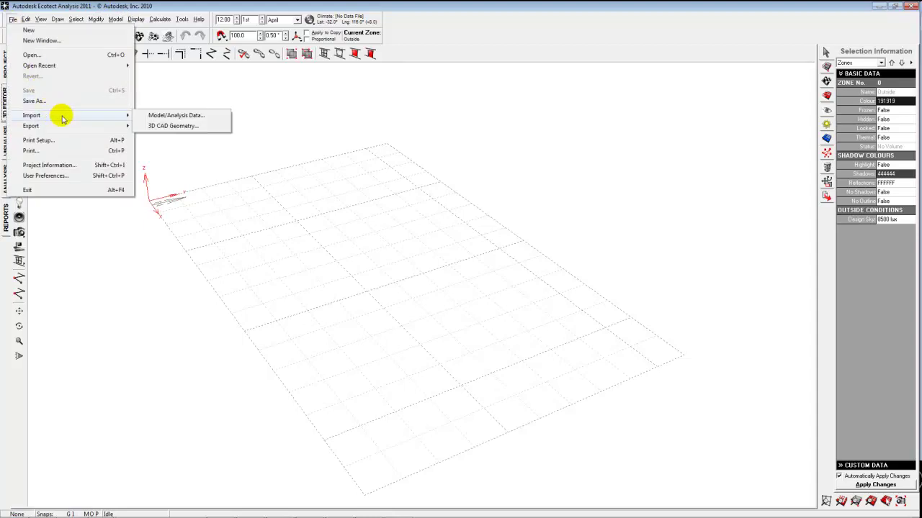
pyautogui.click(159, 127)
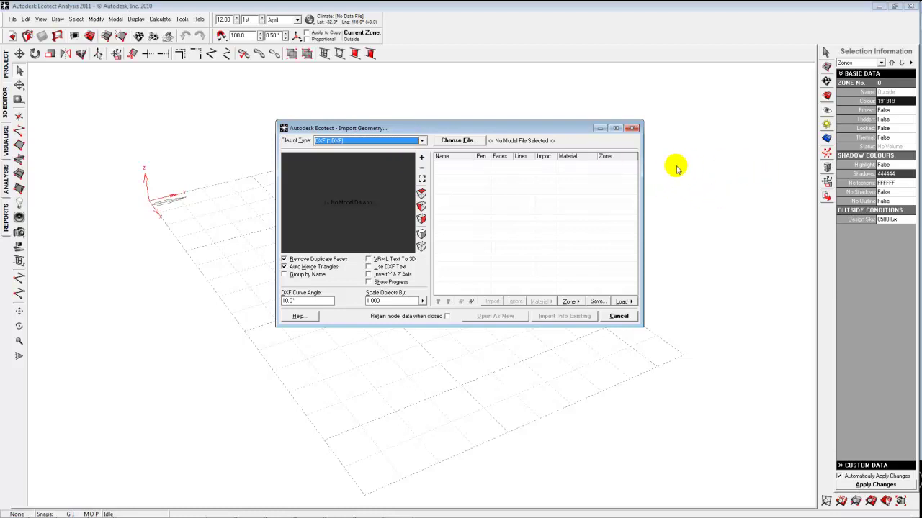
pyautogui.click(478, 142)
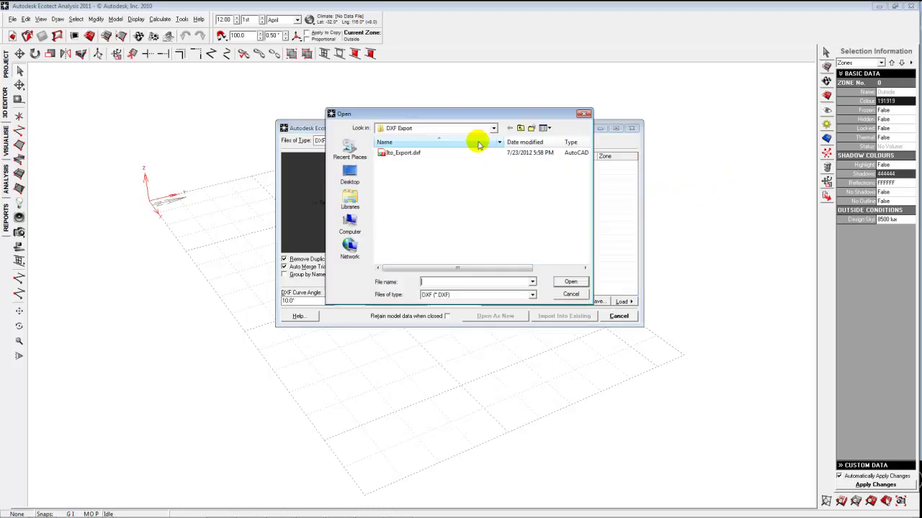
pyautogui.click(408, 153)
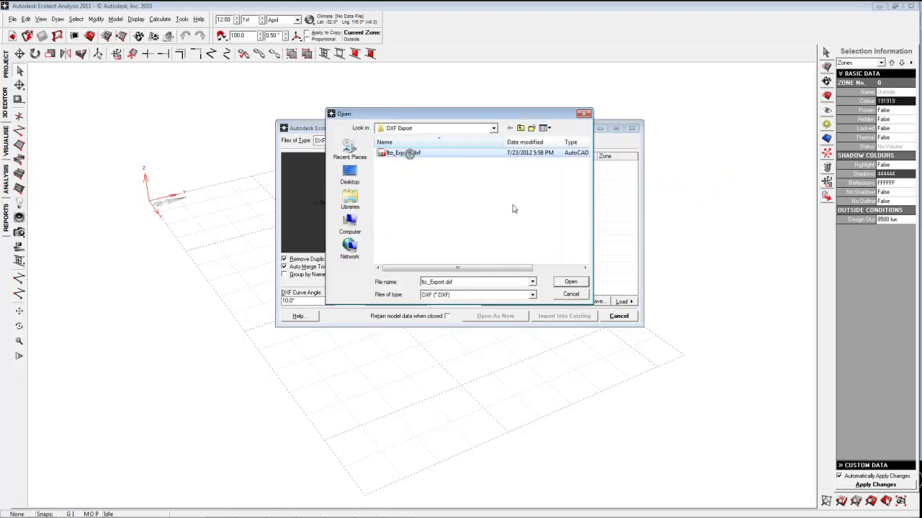
pyautogui.click(570, 282)
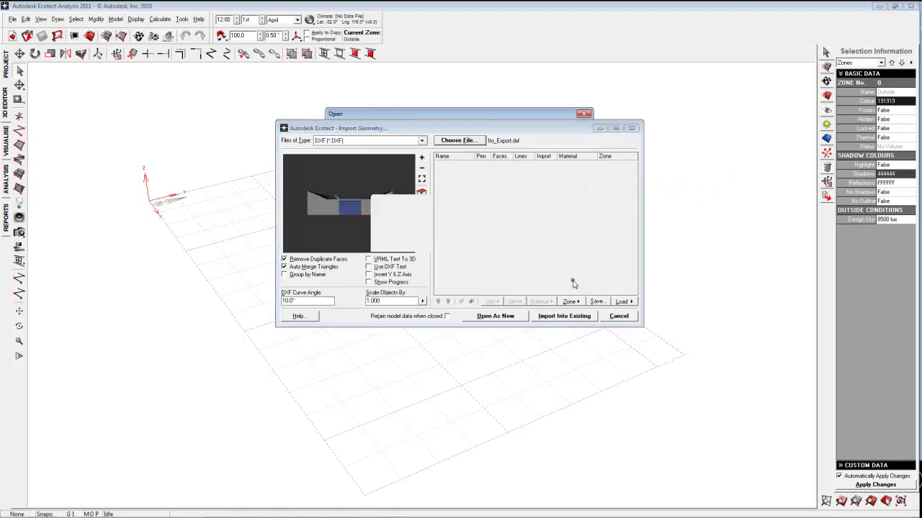
# Step: Import the loaded DXF layers into the existing model
pyautogui.click(622, 301)
pyautogui.click(537, 327)
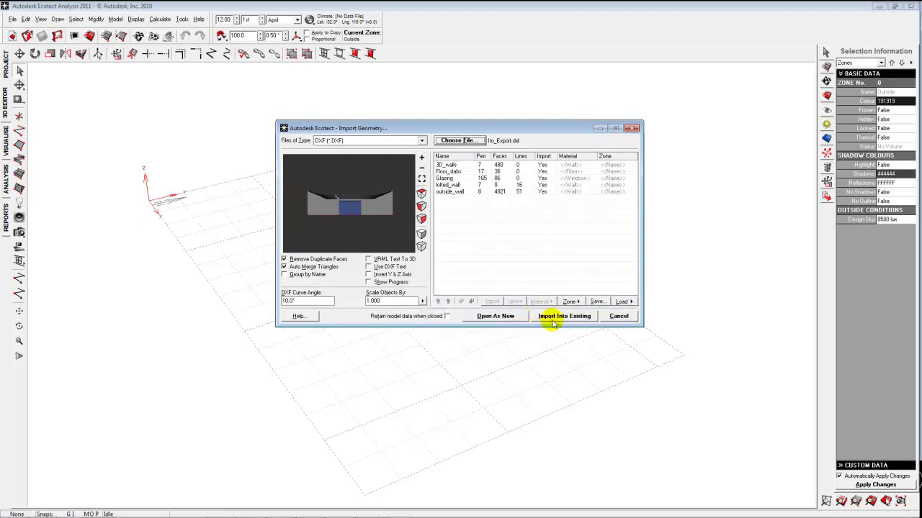
pyautogui.click(556, 318)
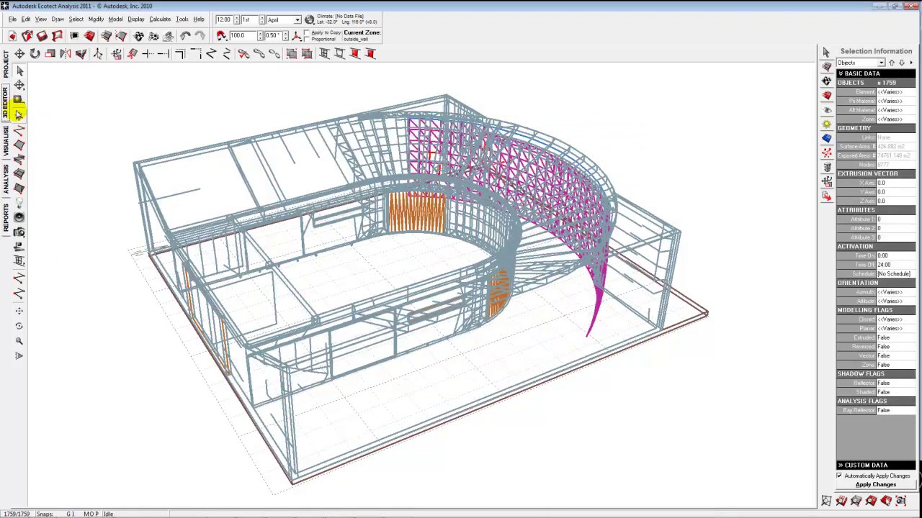
# Step: Examine the imported house wireframe from several sides, including the curved outer wall, the courtyard and the window openings
pyautogui.click(19, 325)
pyautogui.moveTo(132, 343)
pyautogui.mouseDown()
pyautogui.moveTo(230, 339)
pyautogui.moveTo(259, 325)
pyautogui.mouseUp()
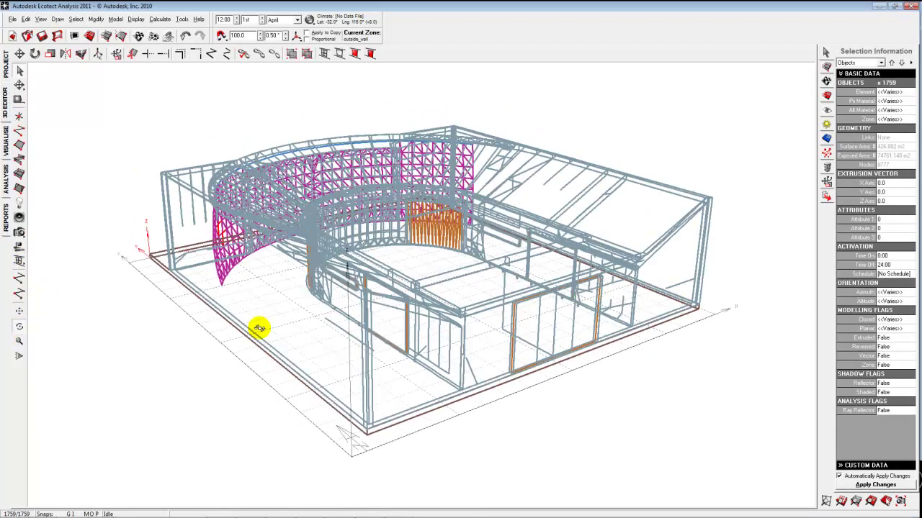
pyautogui.moveTo(310, 367); pyautogui.dragTo(434, 372)
pyautogui.moveTo(362, 382); pyautogui.dragTo(381, 387)
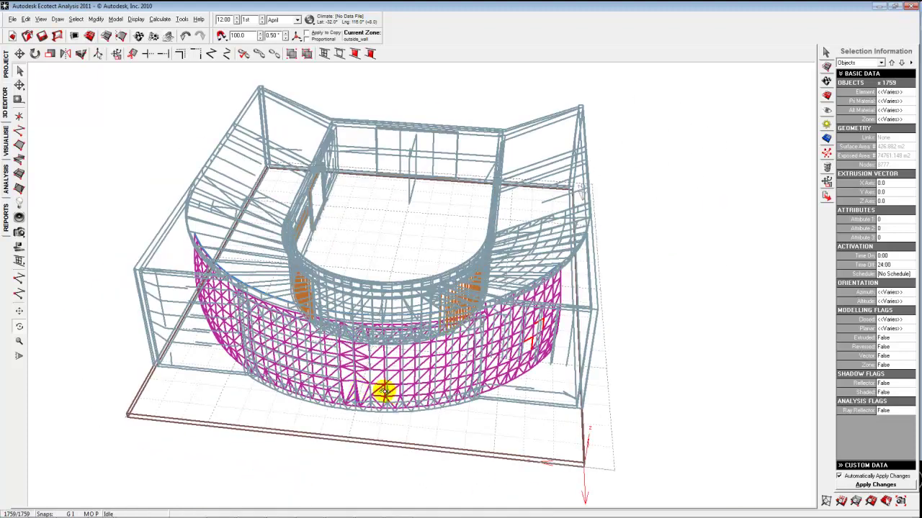
pyautogui.scroll(2, 383, 390)
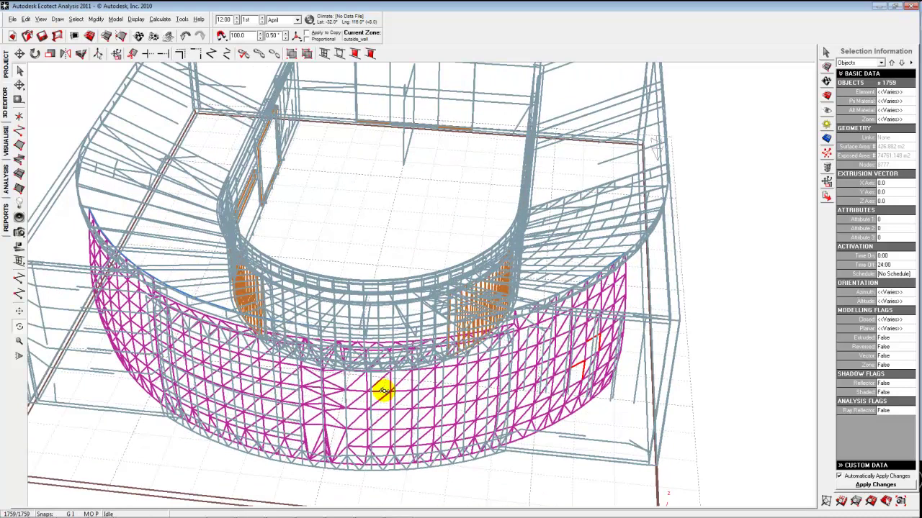
pyautogui.scroll(-1, 383, 391)
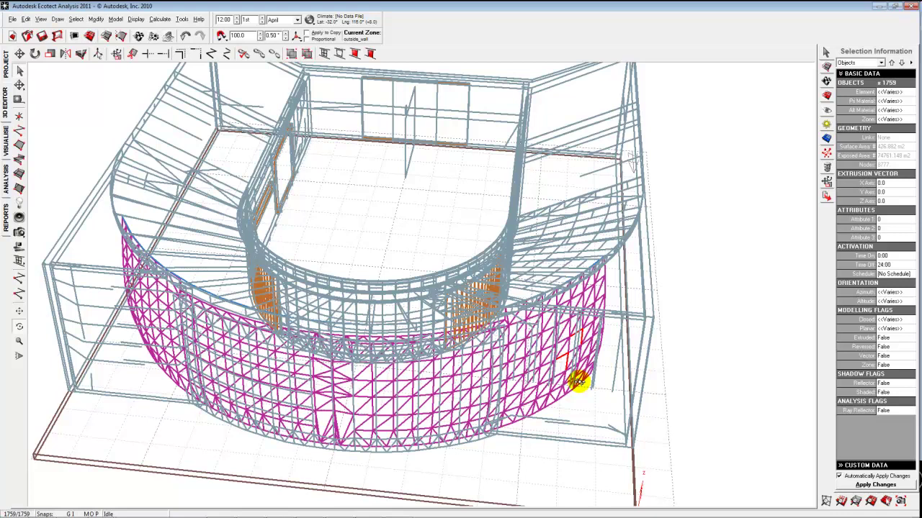
pyautogui.moveTo(487, 258); pyautogui.dragTo(341, 247, button='right')
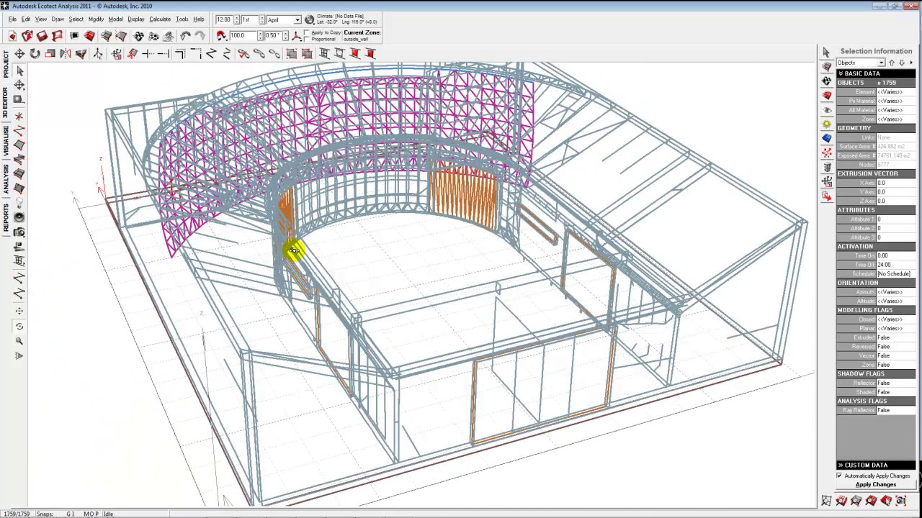
pyautogui.scroll(-3, 353, 263)
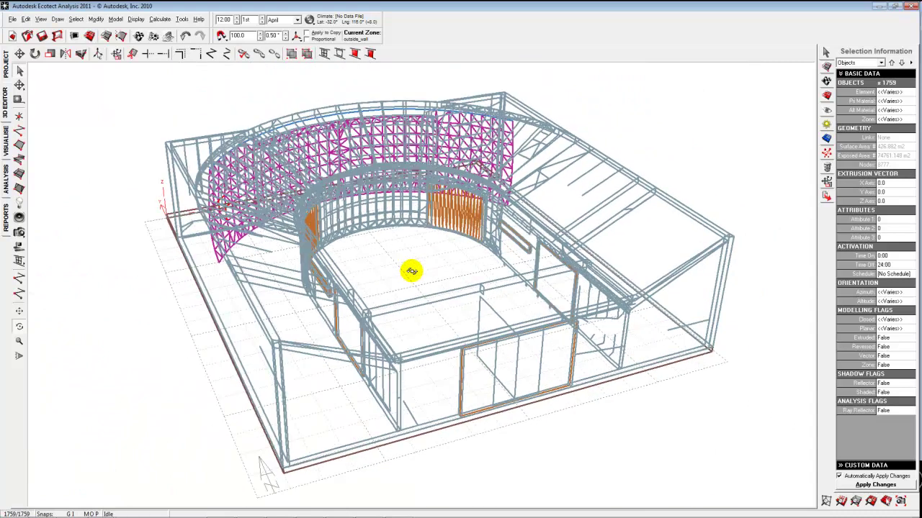
# Step: Show the house in the Visualise view and examine the courtyard, its glazing and the whole building as shaded surfaces
pyautogui.click(7, 149)
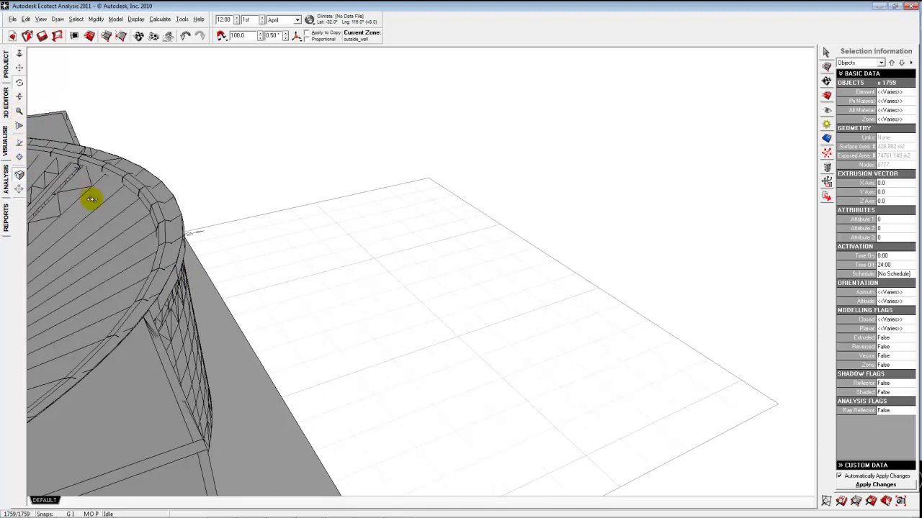
pyautogui.moveTo(20, 67); pyautogui.dragTo(238, 179)
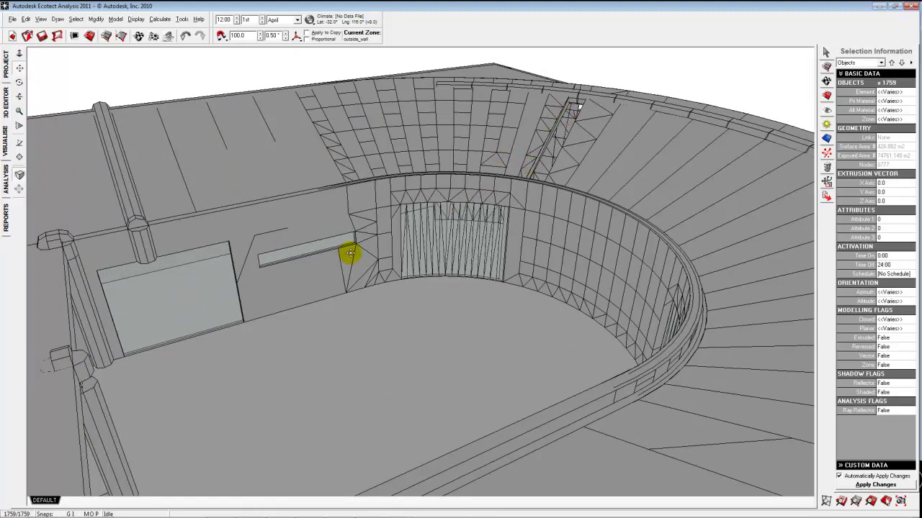
pyautogui.scroll(-3, 123, 358)
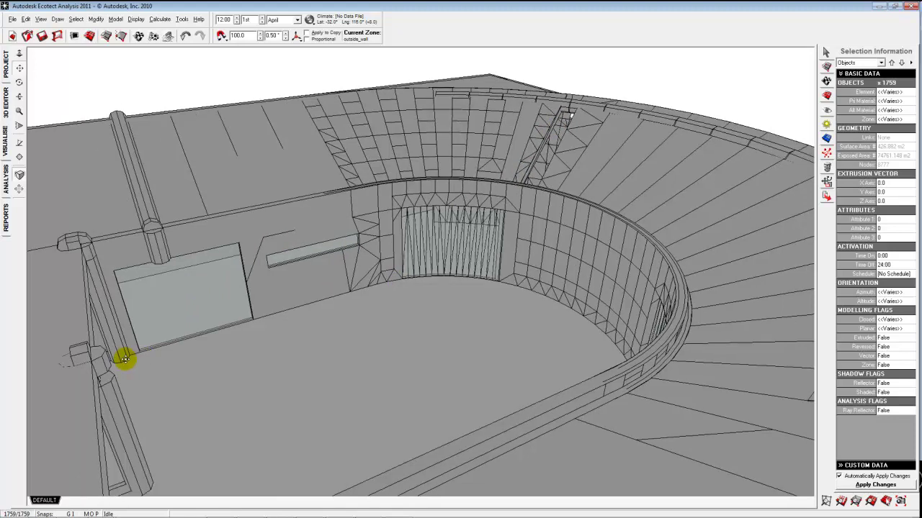
pyautogui.scroll(-2, 125, 359)
pyautogui.scroll(4, 125, 359)
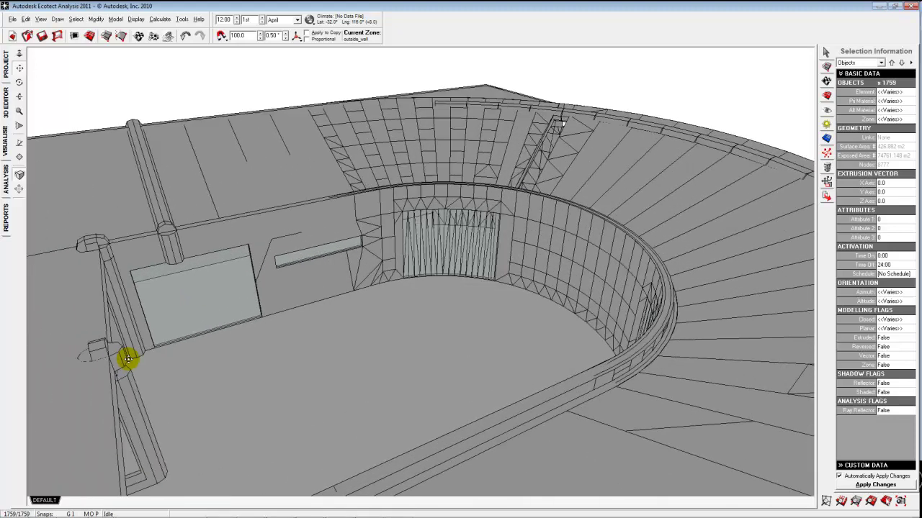
pyautogui.click(20, 112)
pyautogui.moveTo(292, 288); pyautogui.dragTo(312, 255)
pyautogui.moveTo(297, 219); pyautogui.dragTo(352, 371)
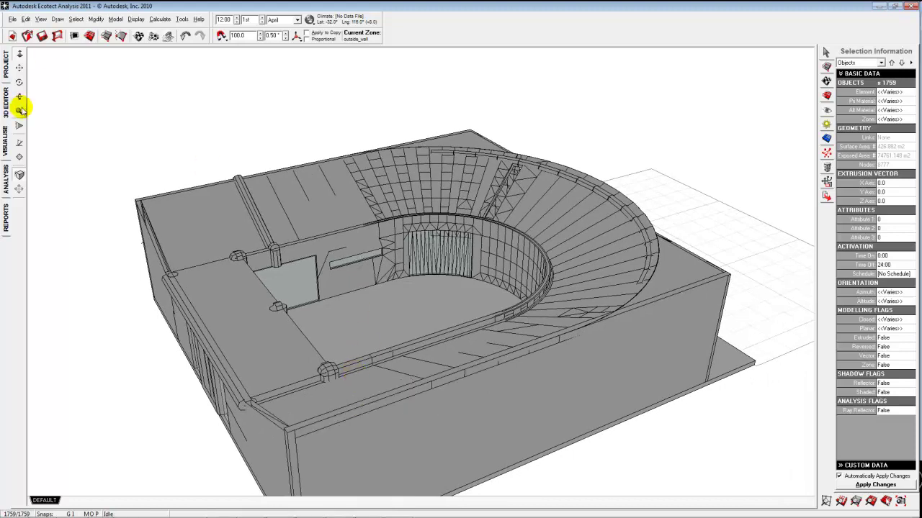
# Step: Examine the shaded house from different sides, checking the outer walls, the curved facade and the roof
pyautogui.click(19, 82)
pyautogui.moveTo(680, 369); pyautogui.dragTo(687, 370)
pyautogui.moveTo(627, 385); pyautogui.dragTo(568, 186)
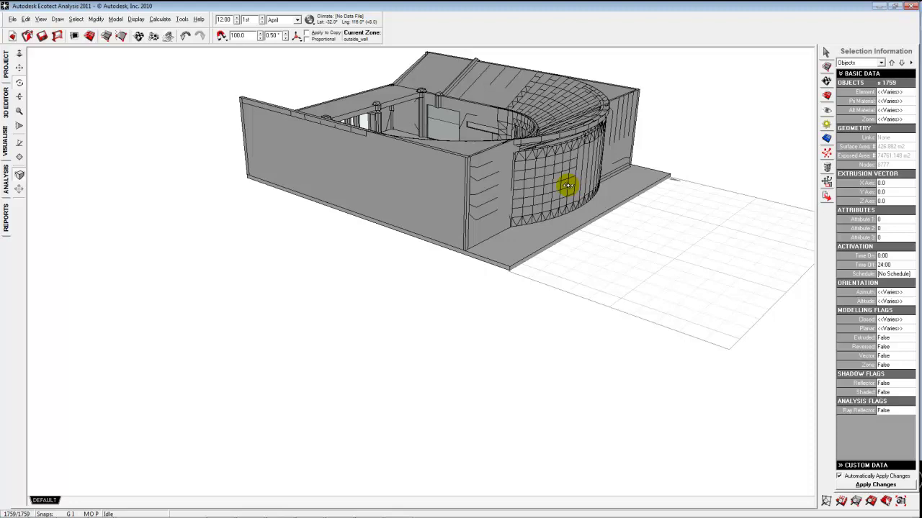
pyautogui.moveTo(230, 185); pyautogui.dragTo(378, 179)
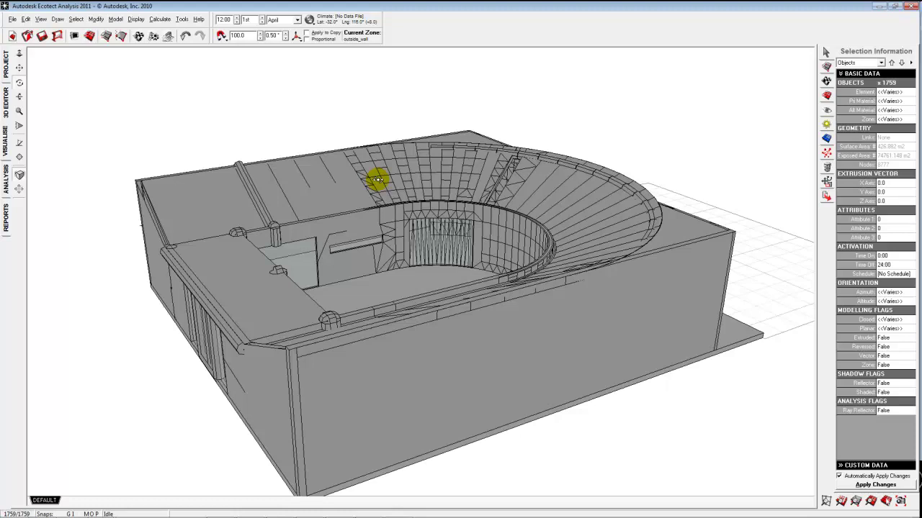
pyautogui.scroll(2, 271, 238)
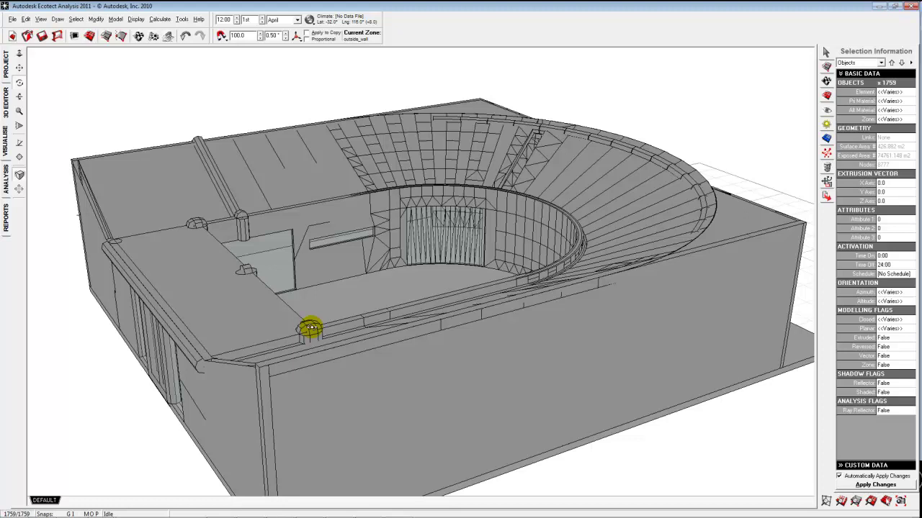
pyautogui.scroll(-5, 329, 314)
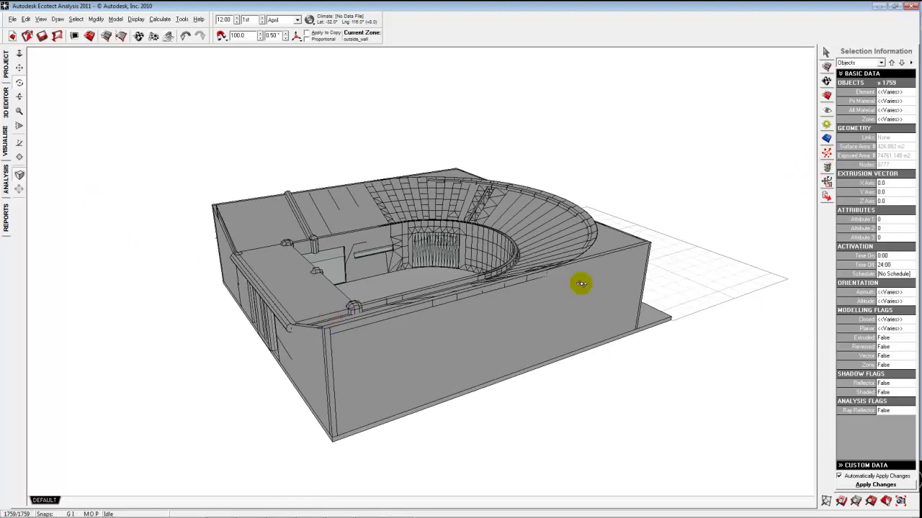
pyautogui.moveTo(257, 354)
pyautogui.mouseDown(button='right')
pyautogui.moveTo(335, 353)
pyautogui.moveTo(292, 337)
pyautogui.moveTo(265, 350)
pyautogui.mouseUp(button='right')
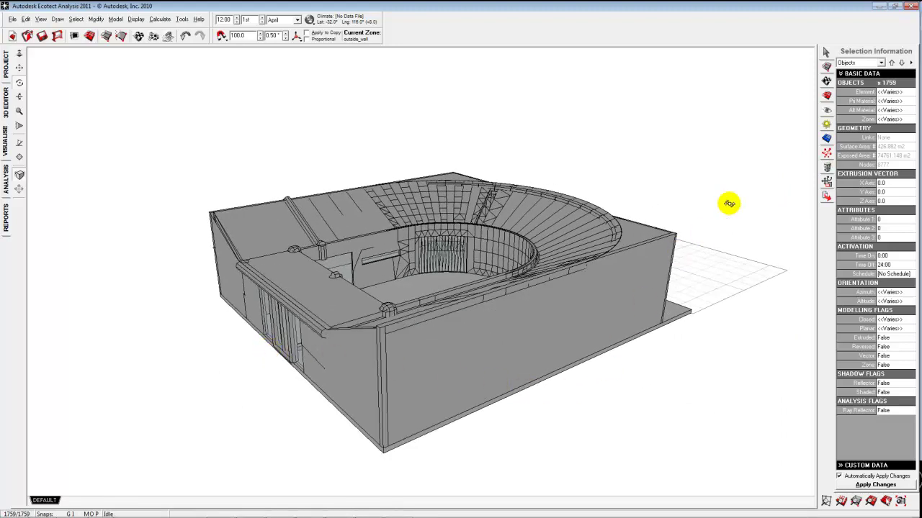
# Step: Turn on shadow display for the house and play the hourly shadow animation from a raised view
pyautogui.click(826, 126)
pyautogui.click(873, 95)
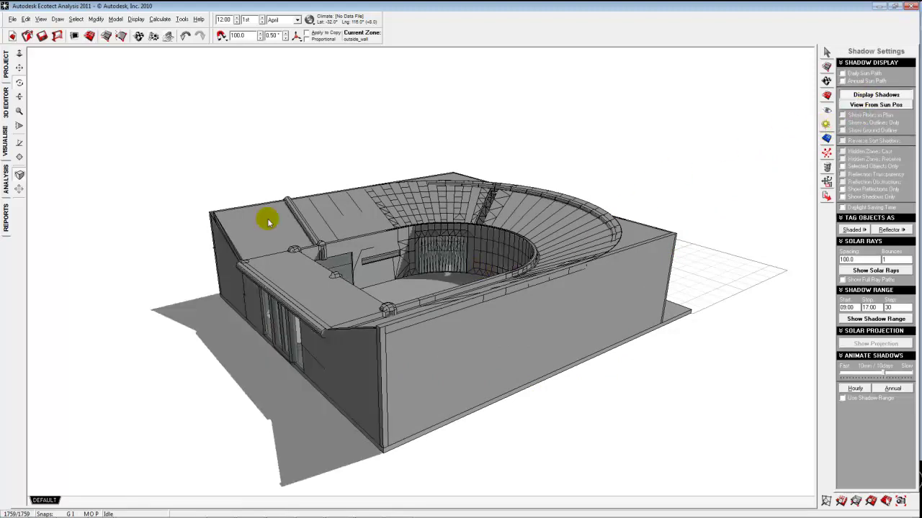
pyautogui.click(20, 83)
pyautogui.moveTo(160, 138); pyautogui.dragTo(113, 261)
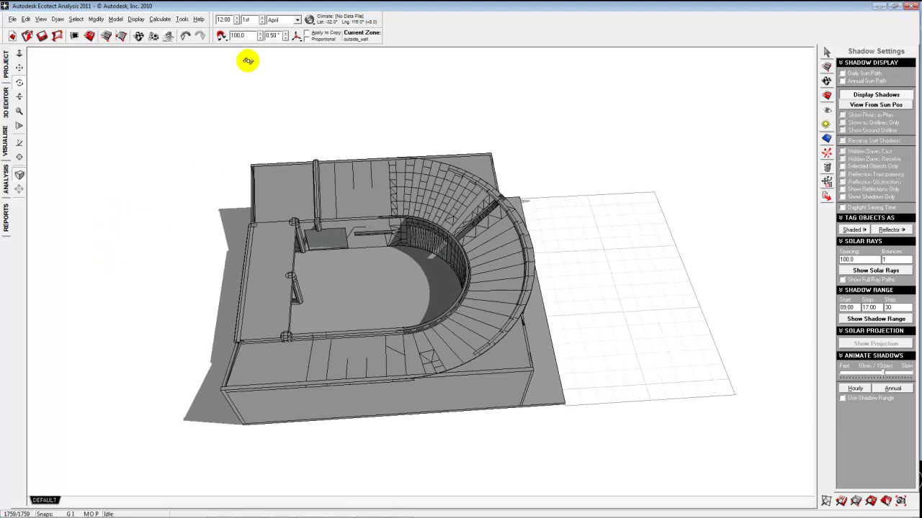
pyautogui.click(863, 390)
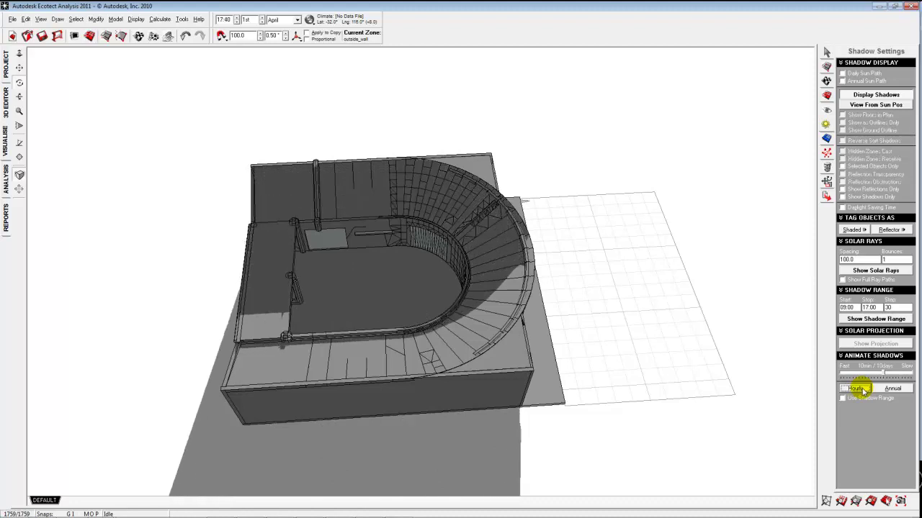
pyautogui.click(868, 389)
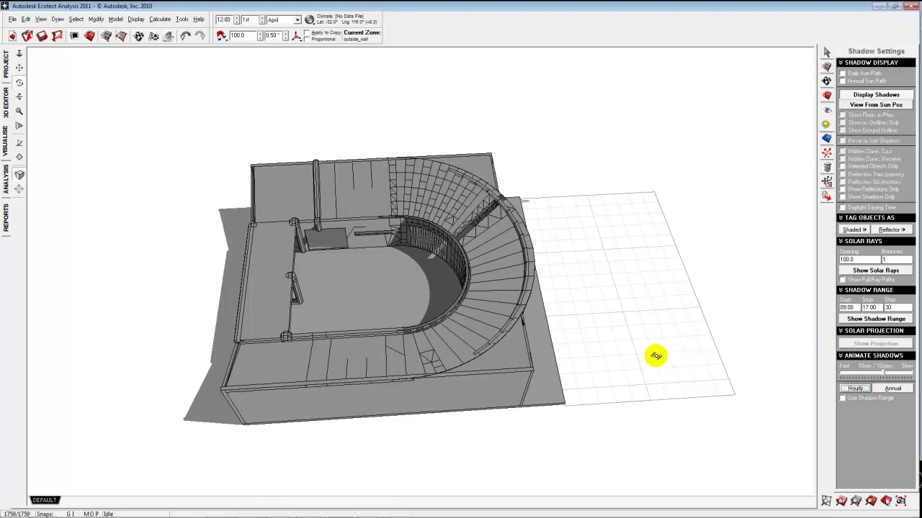
# Step: Switch to Autodesk Revit Architecture 2012 with its Recent Files window
pyautogui.moveTo(330, 509)
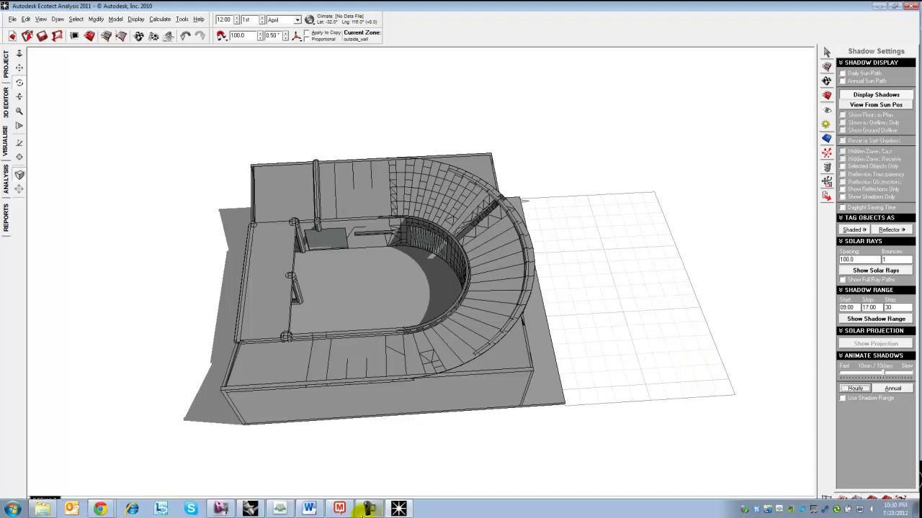
pyautogui.click(221, 509)
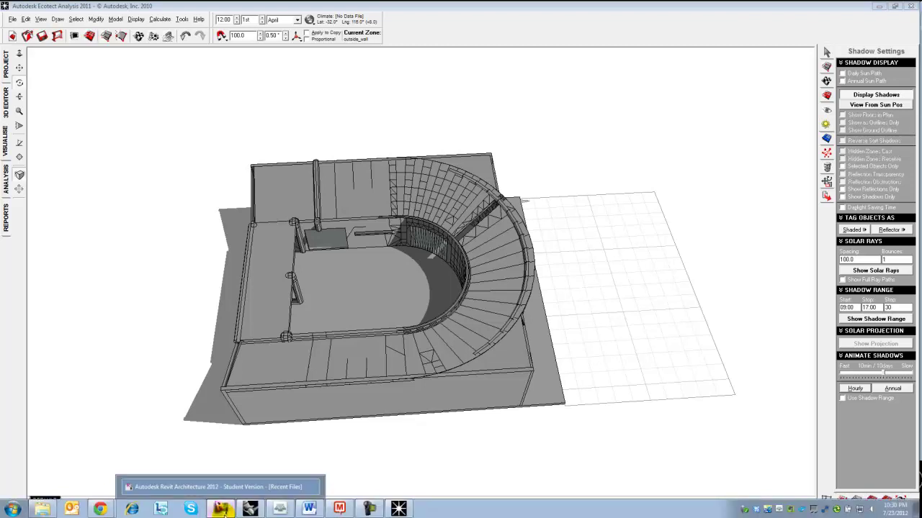
pyautogui.click(218, 487)
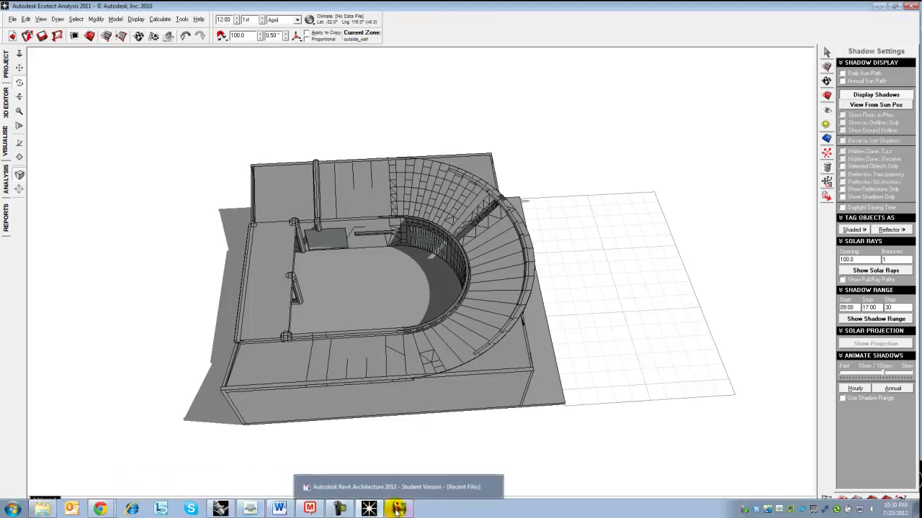
pyautogui.click(398, 509)
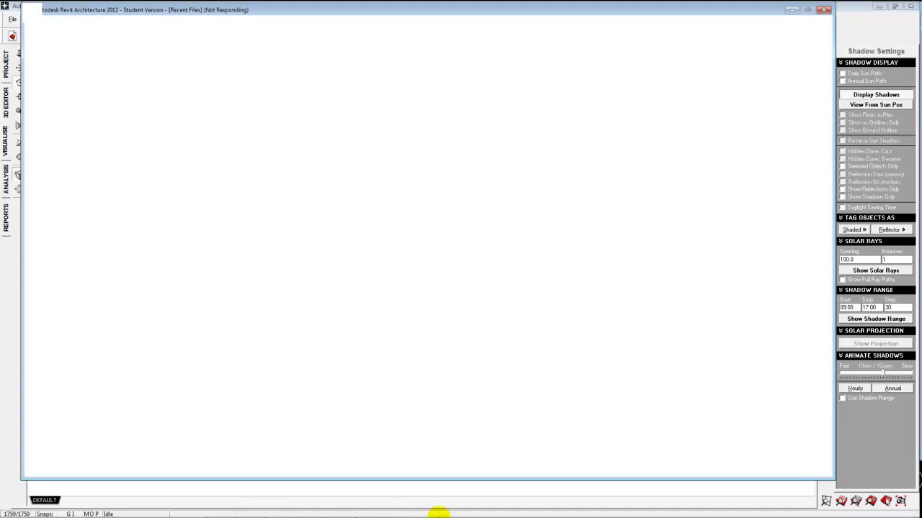
# Step: Switch to the RMIT Ecotect Workshop Outline in MindManager and expand the Revit topic under Export Model
pyautogui.moveTo(424, 511)
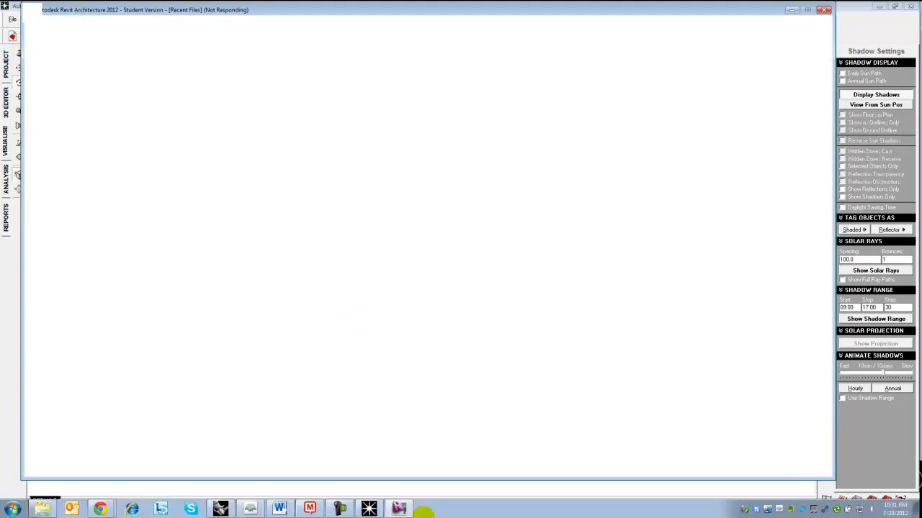
pyautogui.click(310, 509)
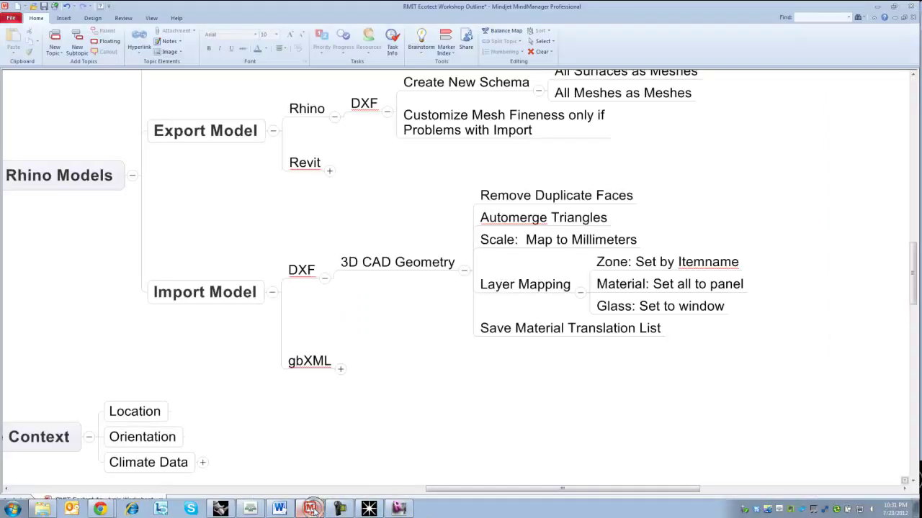
pyautogui.click(329, 170)
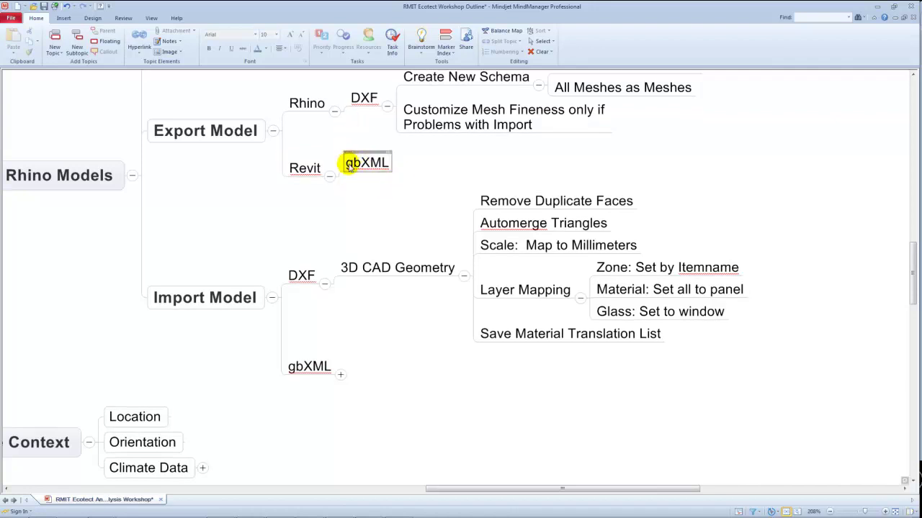
# Step: Expand the gbXML topic under Import Model in the outline and switch to the Ito U House project in Revit
pyautogui.click(341, 374)
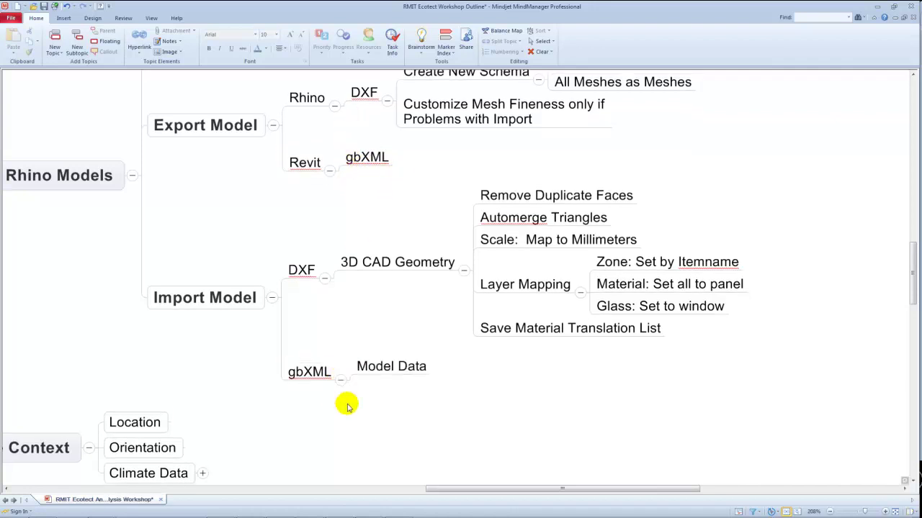
pyautogui.moveTo(376, 511)
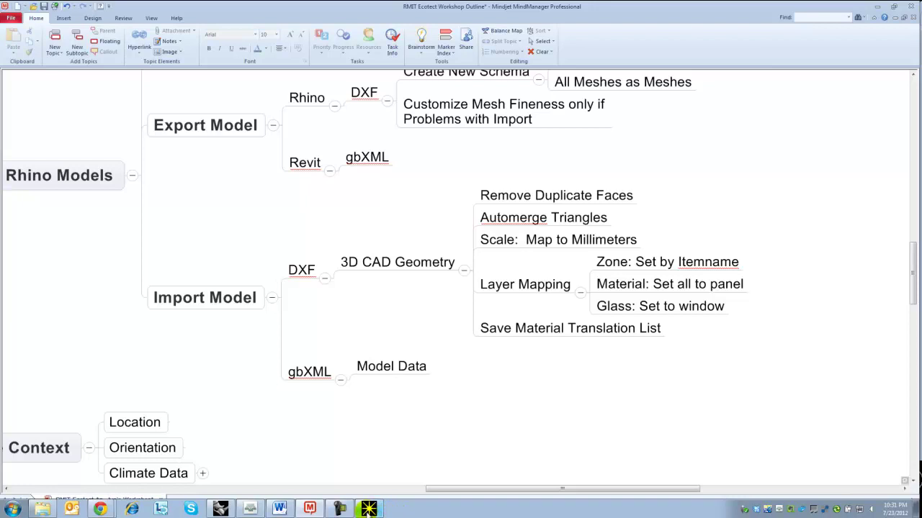
pyautogui.click(369, 510)
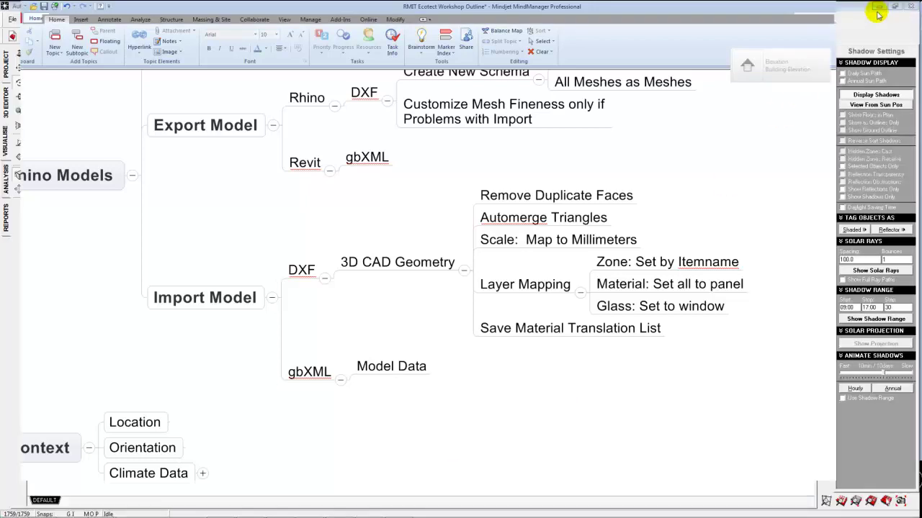
pyautogui.click(880, 7)
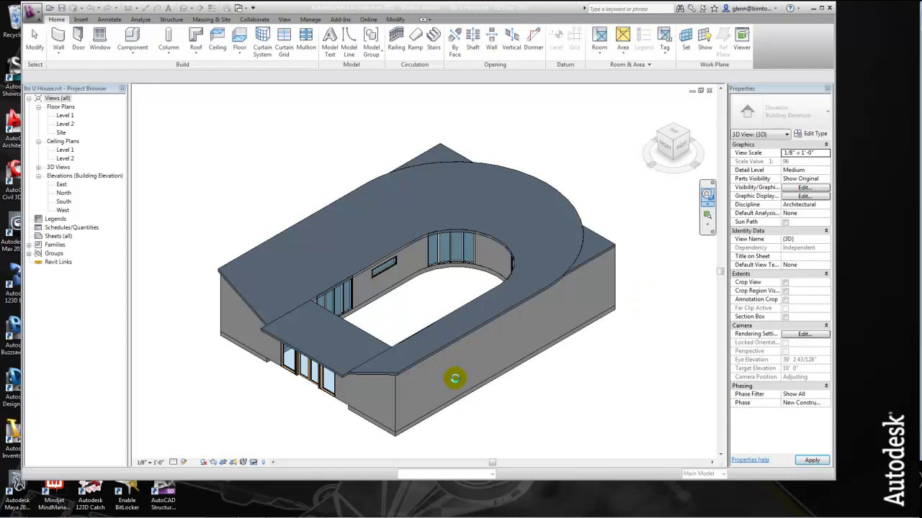
pyautogui.hotkey('shift', 'w')
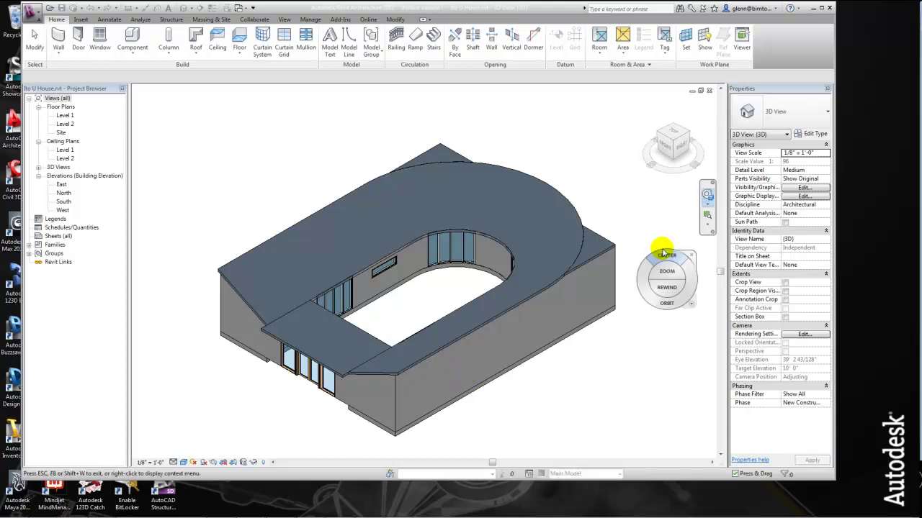
pyautogui.moveTo(645, 305)
pyautogui.mouseDown()
pyautogui.moveTo(584, 317)
pyautogui.moveTo(367, 267)
pyautogui.moveTo(258, 280)
pyautogui.moveTo(298, 308)
pyautogui.moveTo(452, 321)
pyautogui.moveTo(654, 282)
pyautogui.moveTo(654, 302)
pyautogui.moveTo(661, 297)
pyautogui.moveTo(631, 305)
pyautogui.moveTo(658, 300)
pyautogui.mouseUp()
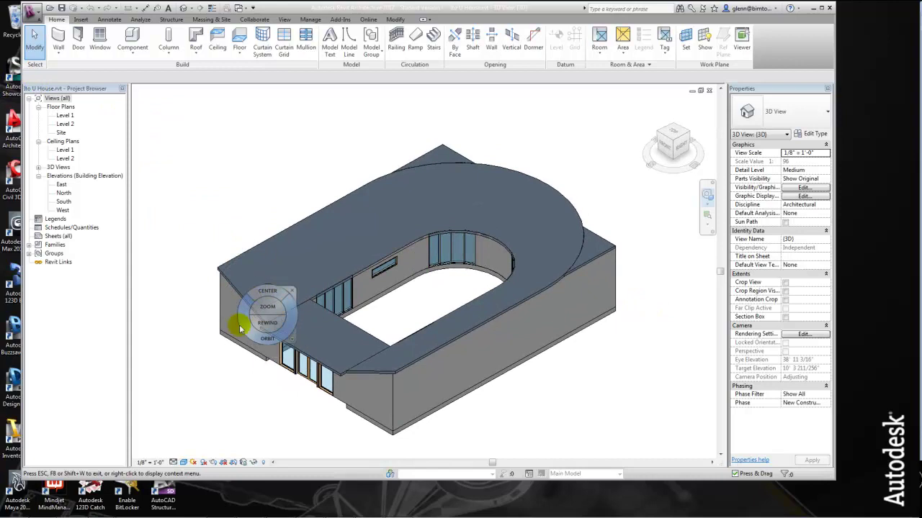
pyautogui.press('Escape')
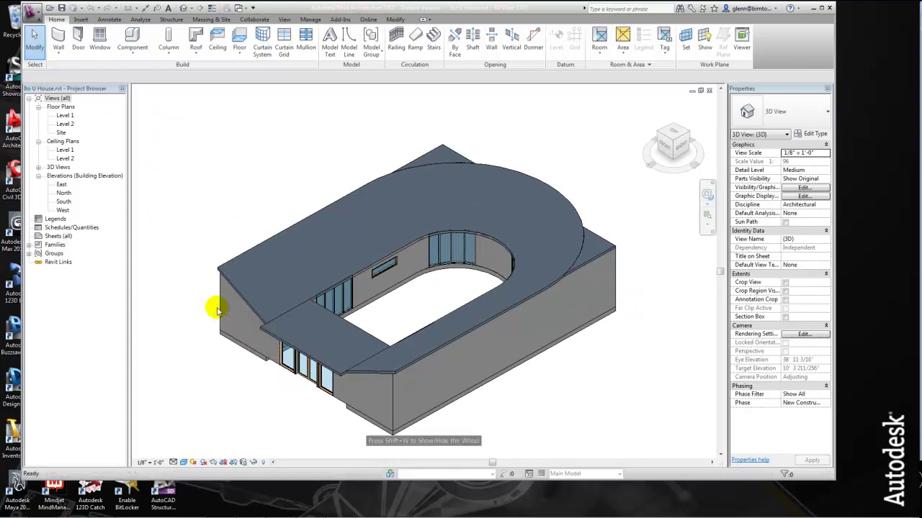
# Step: Export the Revit house as gbXML, keeping the offered settings and saving Ito U House.xml on the desktop
pyautogui.click(37, 19)
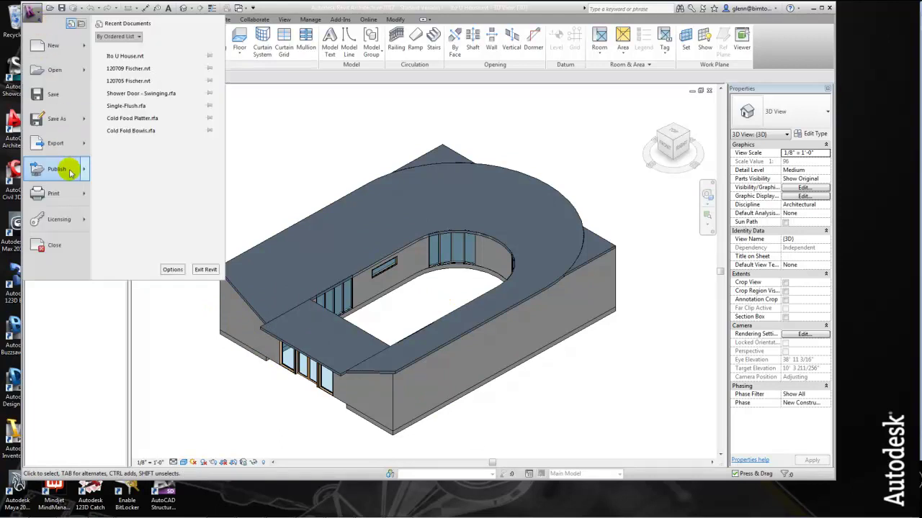
pyautogui.moveTo(83, 144)
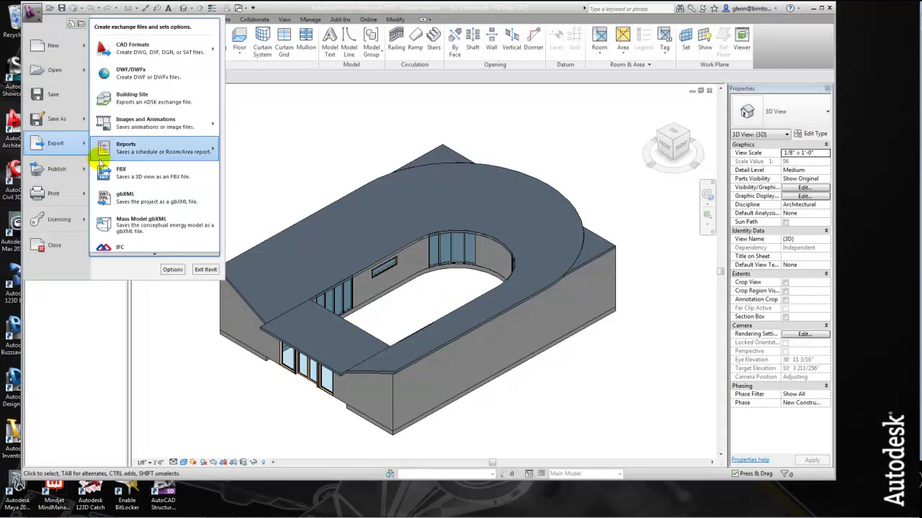
pyautogui.click(124, 200)
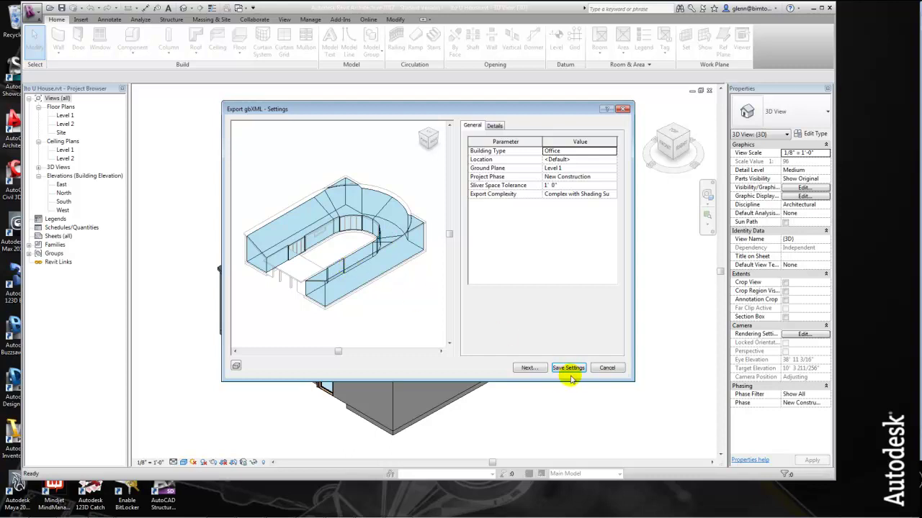
pyautogui.click(537, 368)
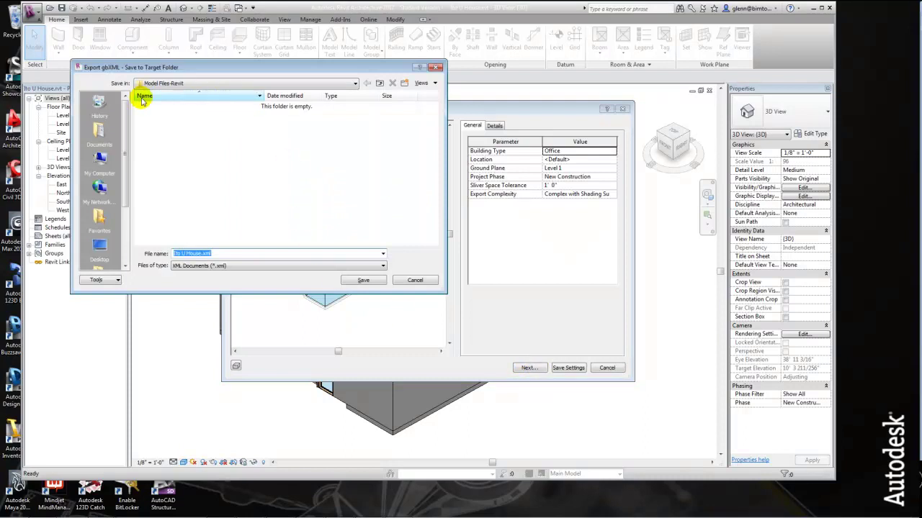
pyautogui.moveTo(123, 158); pyautogui.dragTo(128, 196)
pyautogui.click(99, 188)
pyautogui.click(363, 281)
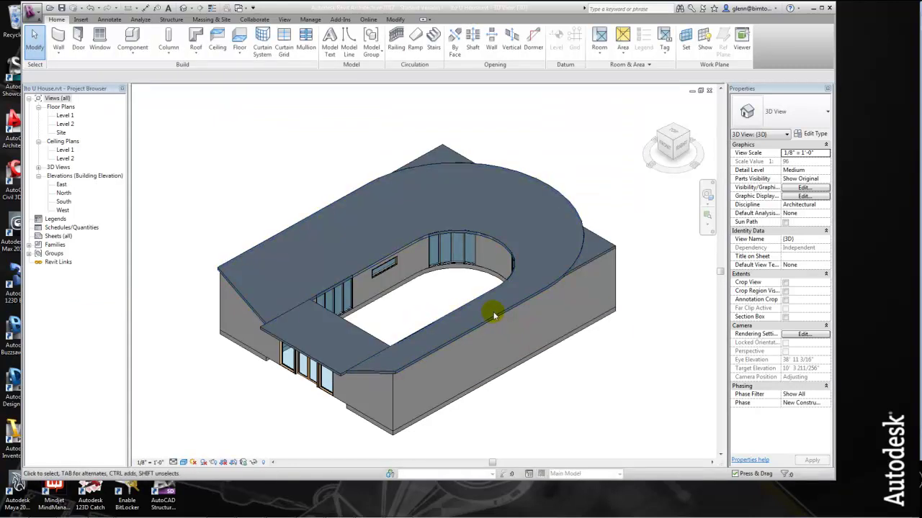
# Step: Minimize Revit, switch back to Ecotect Analysis 2011 and view the shadowed house from a lower angle
pyautogui.click(813, 8)
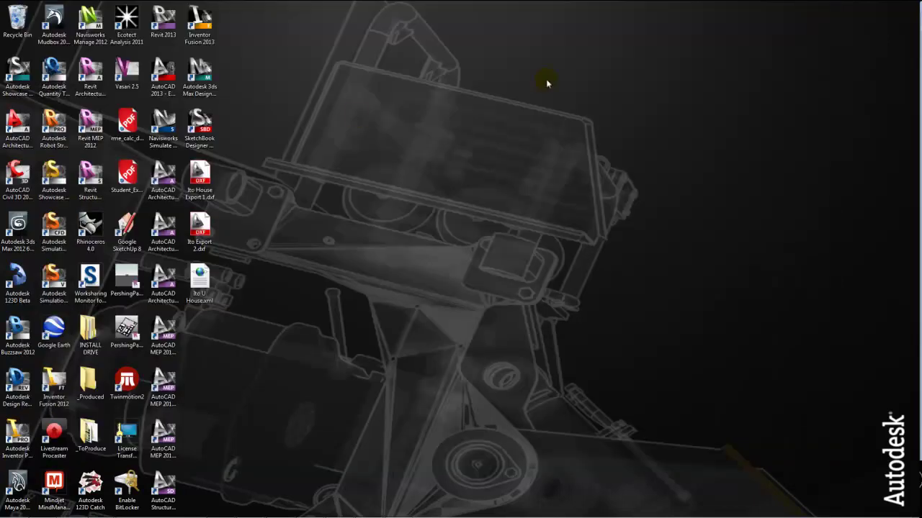
pyautogui.moveTo(256, 513)
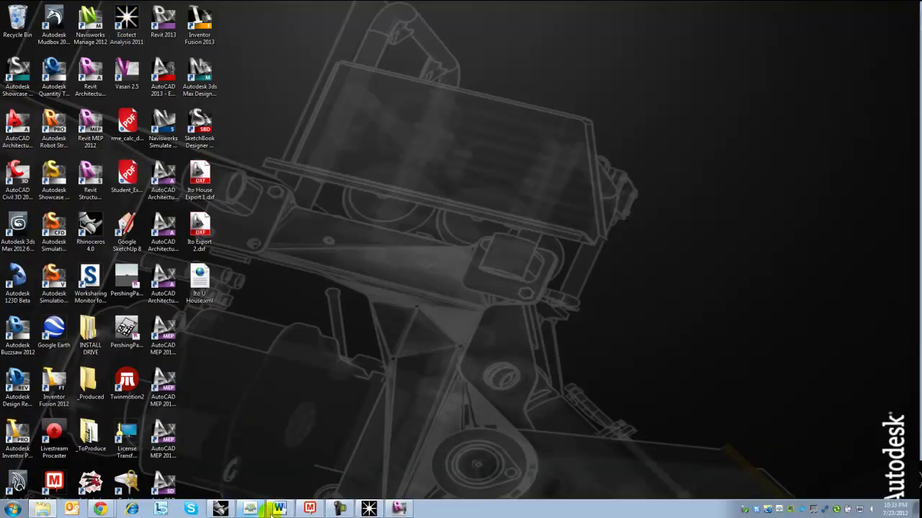
pyautogui.click(370, 509)
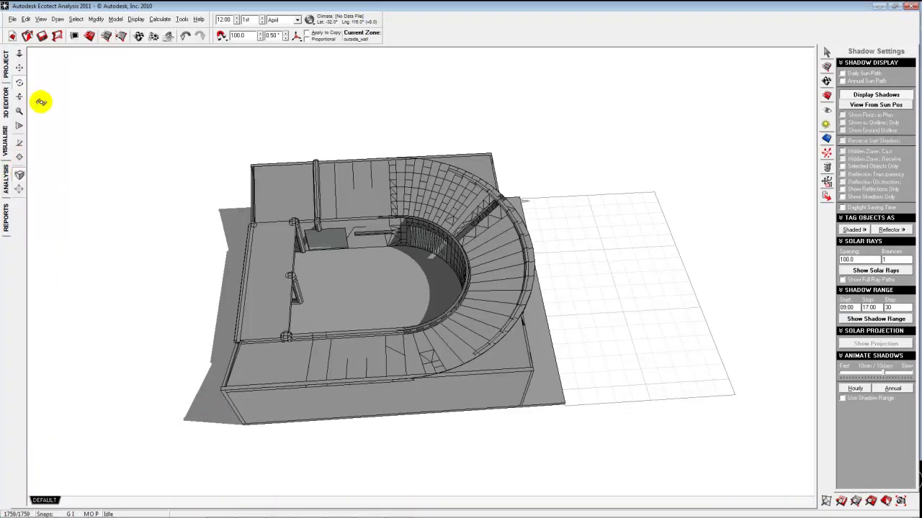
pyautogui.click(20, 83)
pyautogui.moveTo(155, 345); pyautogui.dragTo(74, 274)
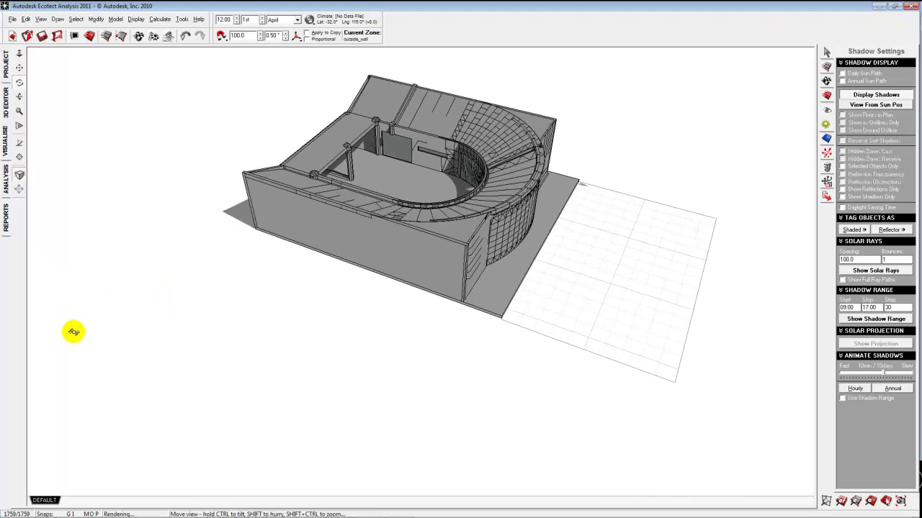
# Step: Import Ito U House.xml from the desktop as model data, using the Green Building Studio gbXML file type
pyautogui.click(13, 20)
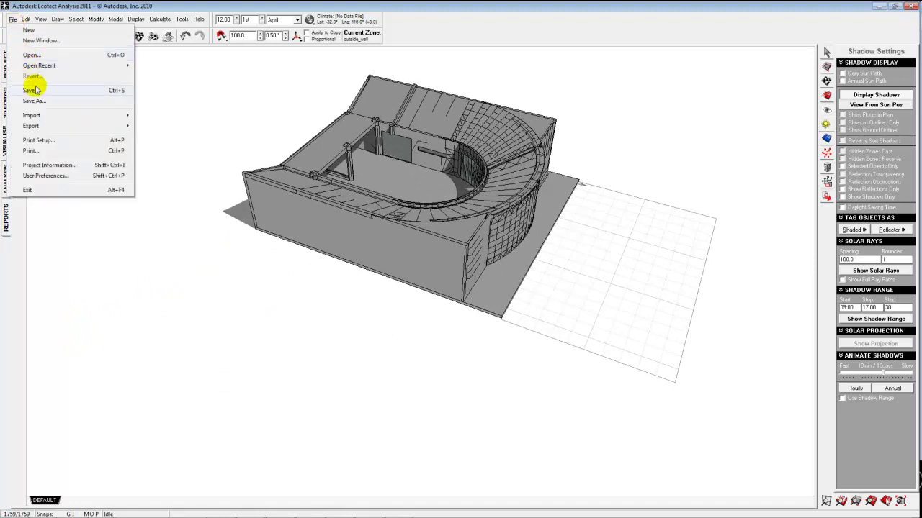
pyautogui.moveTo(68, 117)
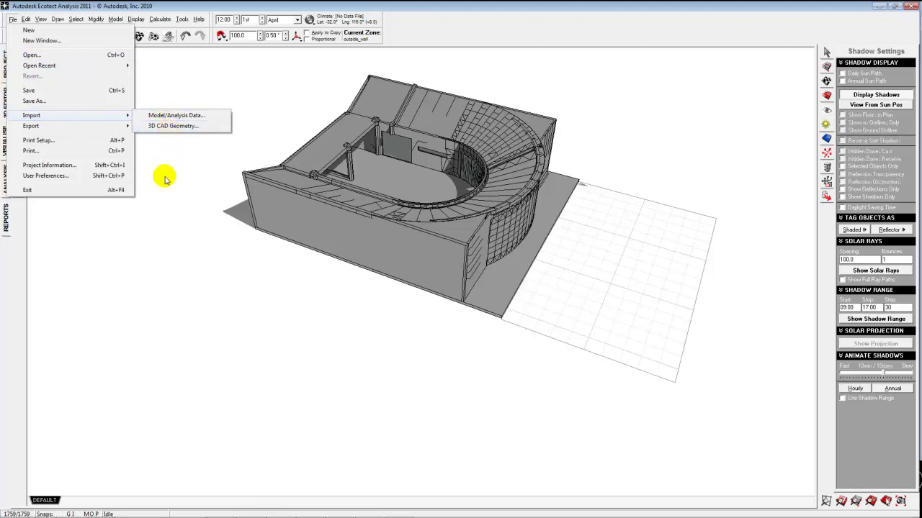
pyautogui.click(176, 117)
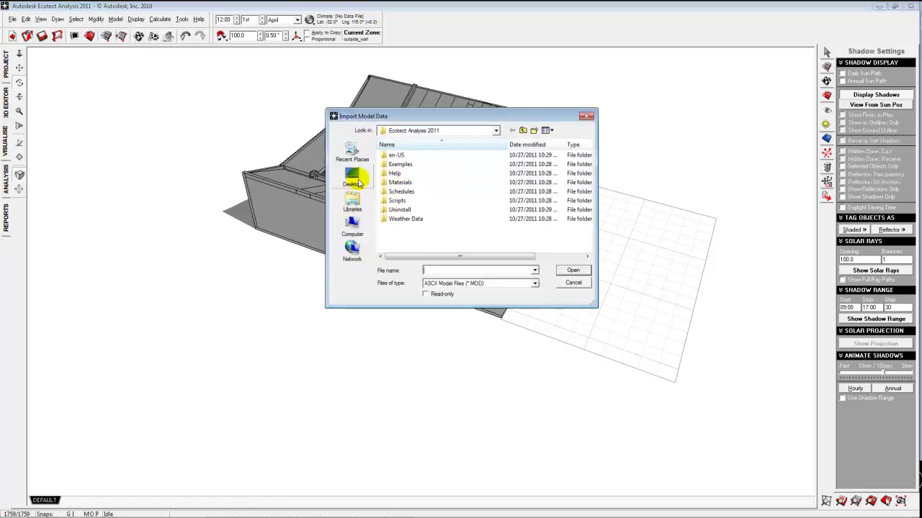
pyautogui.click(354, 180)
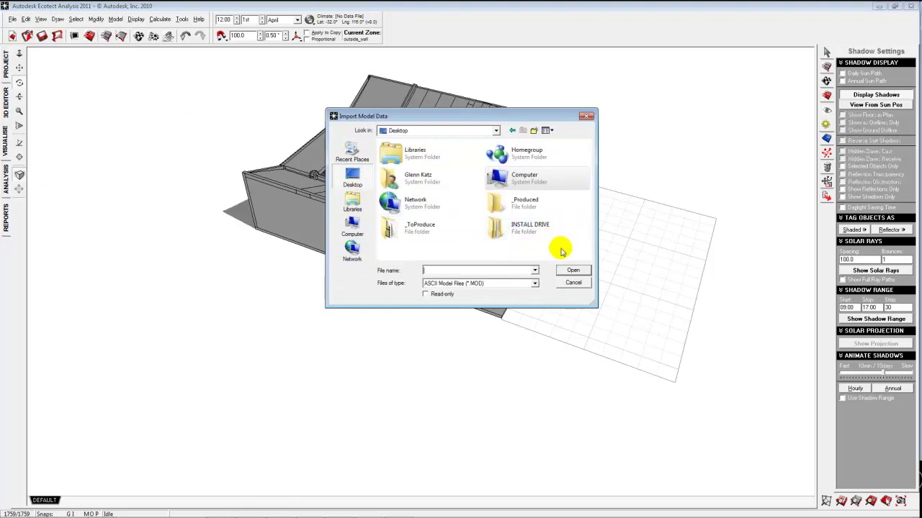
pyautogui.click(535, 283)
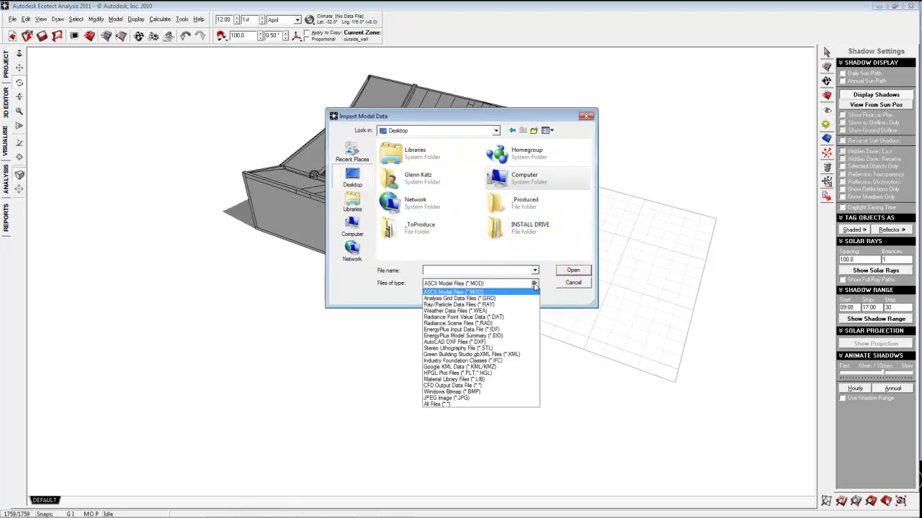
pyautogui.click(512, 354)
pyautogui.scroll(-3, 582, 210)
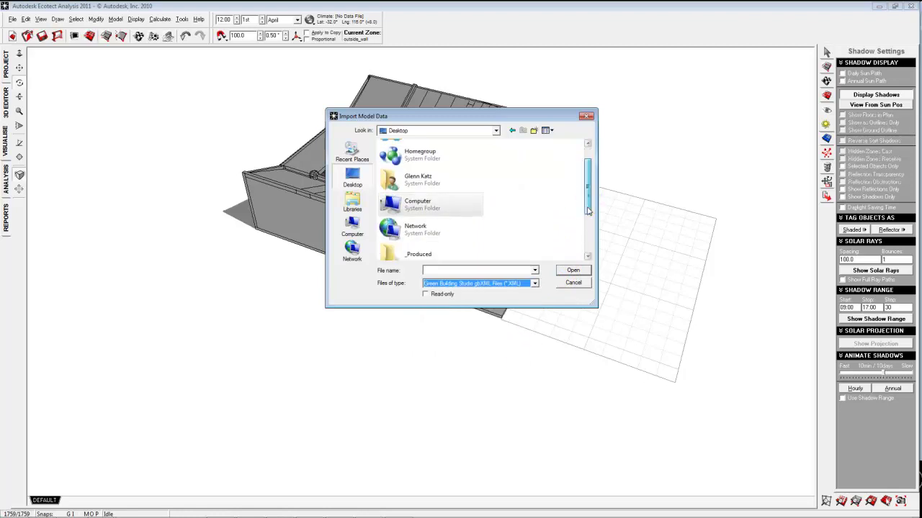
pyautogui.click(435, 252)
pyautogui.click(569, 270)
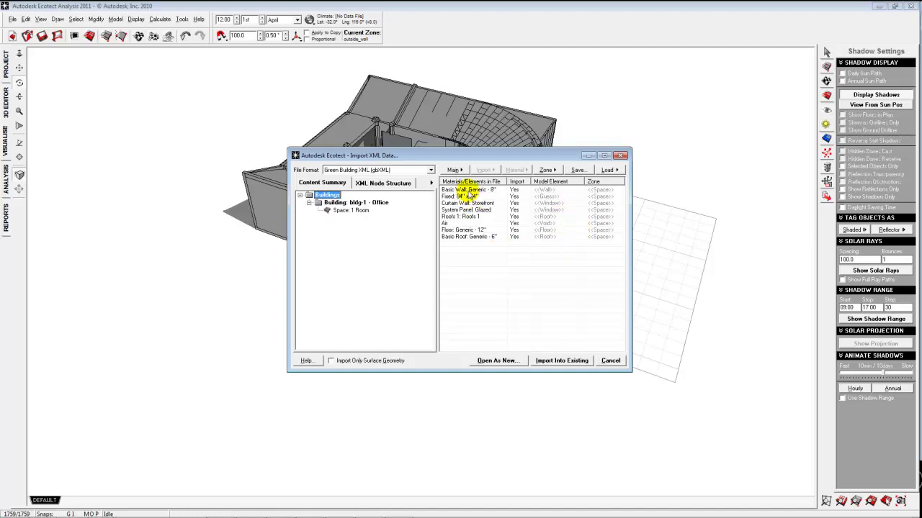
# Step: Assign all listed materials and elements, from the basic wall to the basic roof, to zones by object name
pyautogui.click(465, 191)
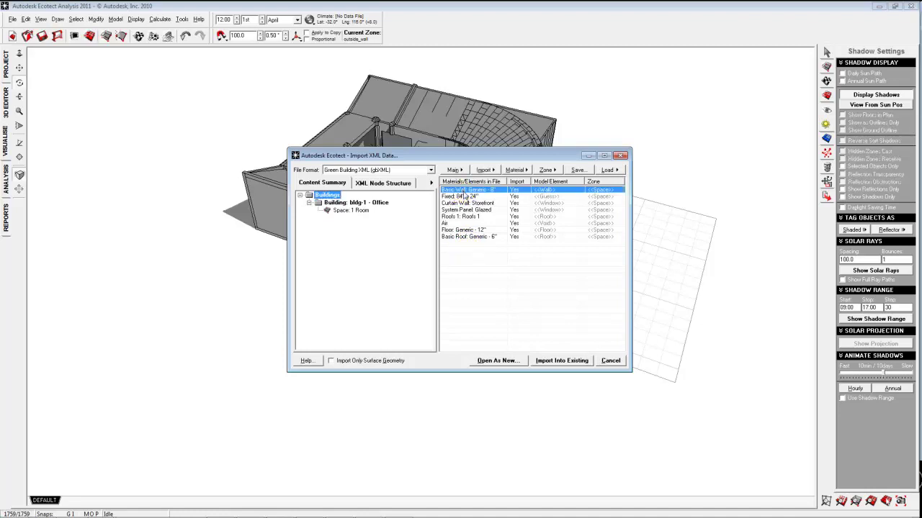
pyautogui.keyDown('shift'); pyautogui.click(464, 236); pyautogui.keyUp('shift')
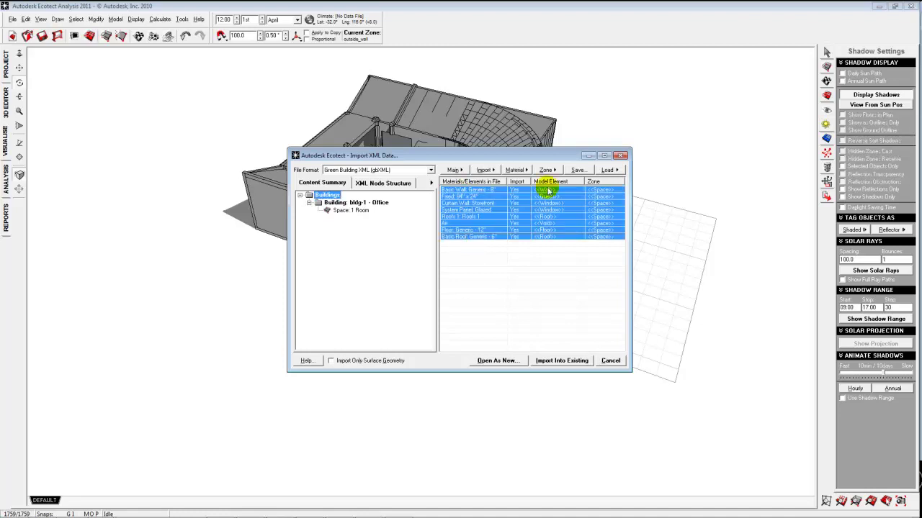
pyautogui.click(547, 170)
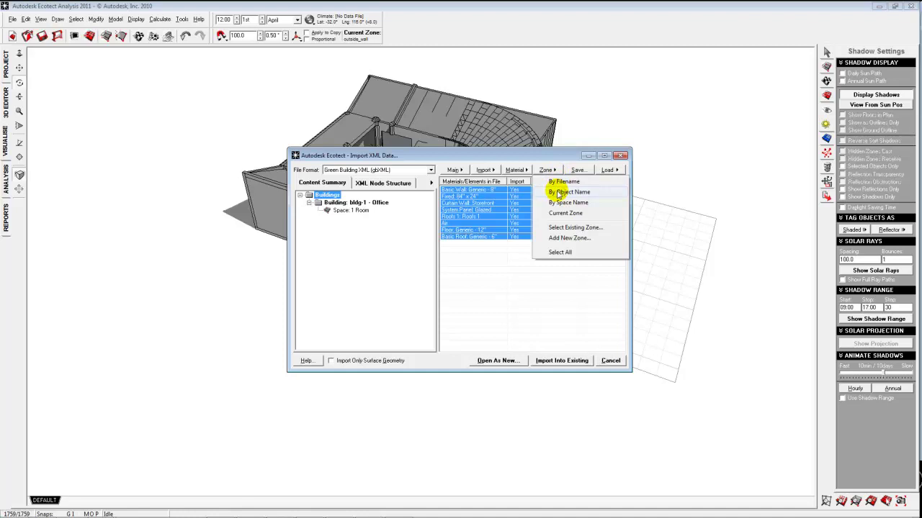
pyautogui.click(559, 192)
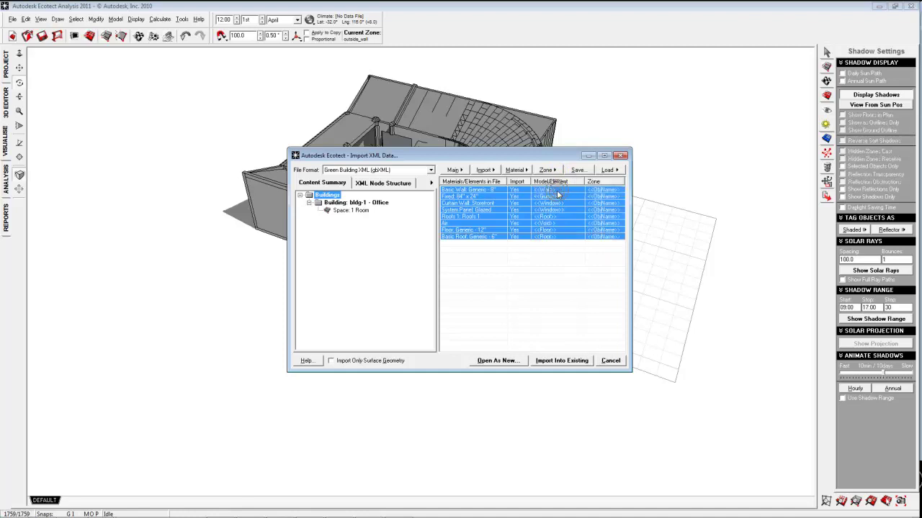
pyautogui.click(561, 288)
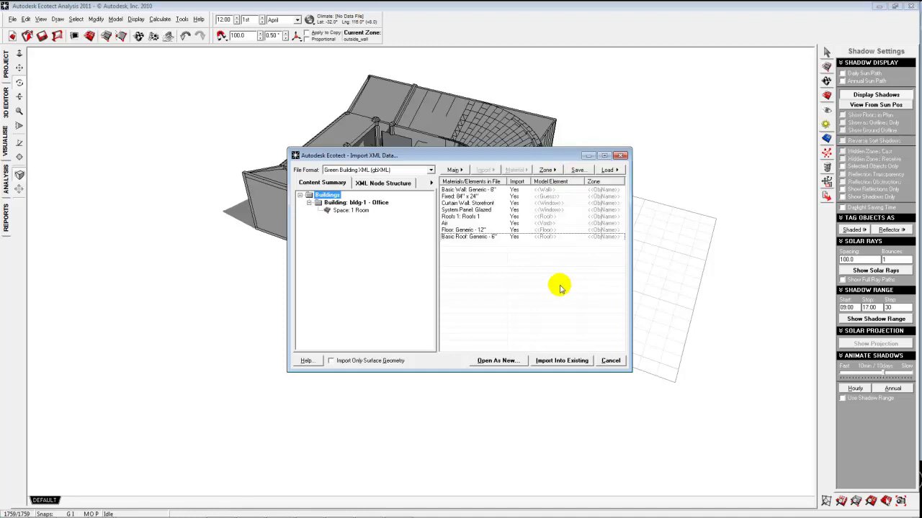
# Step: Set the model element of the Fixed: 84" x 24" item to Window
pyautogui.click(556, 195)
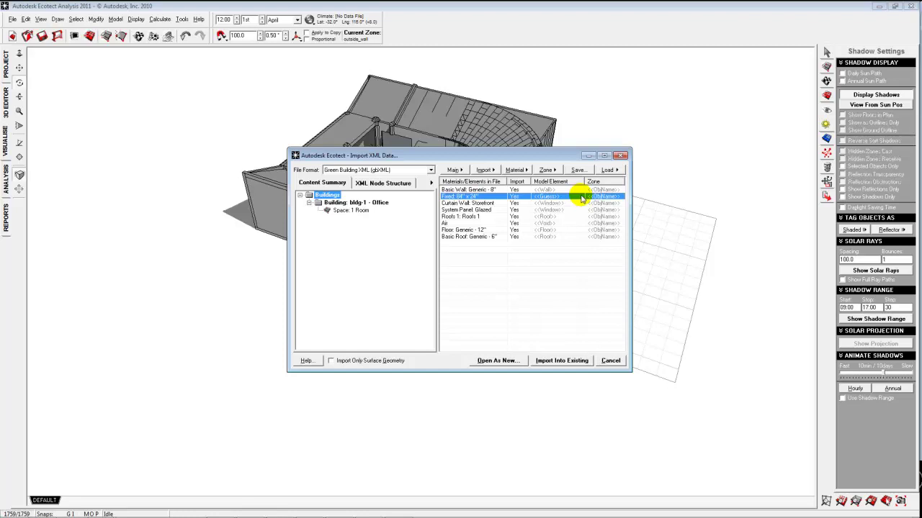
pyautogui.rightClick(561, 197)
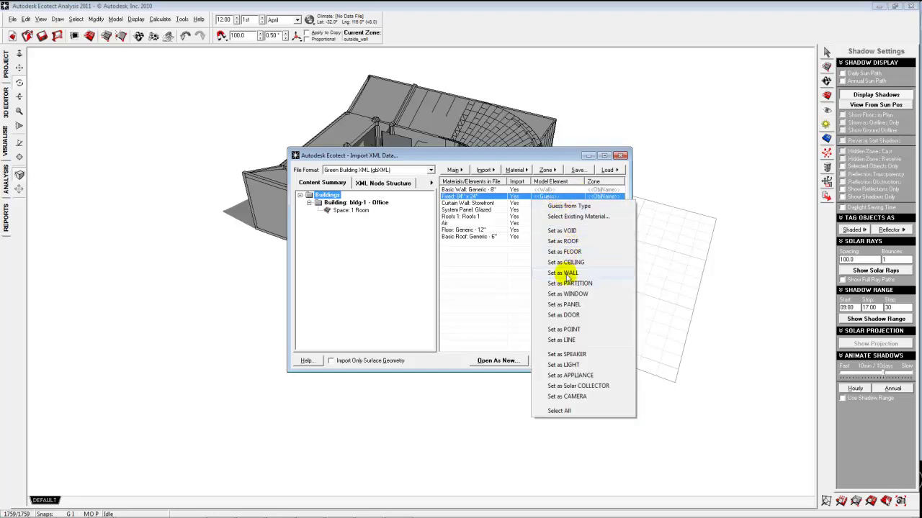
pyautogui.click(567, 294)
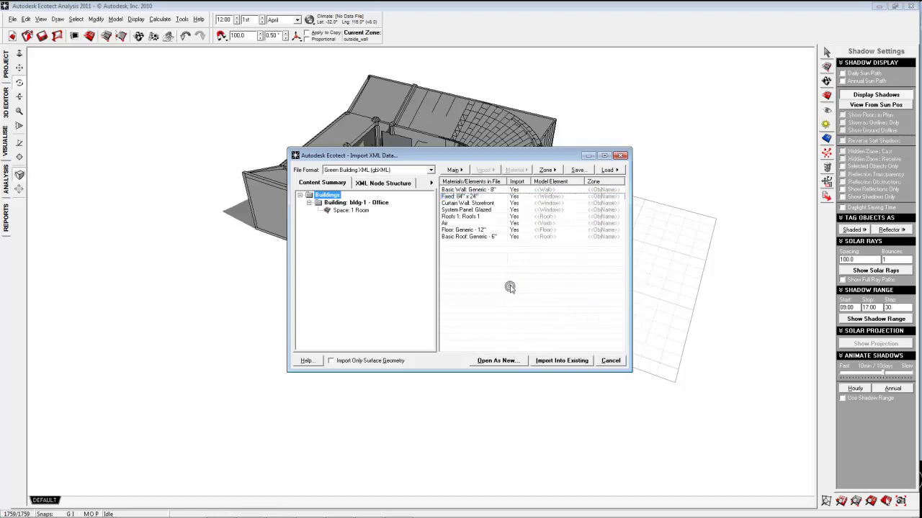
# Step: Load the material translations from Ito Import from gbXML Materials List.mtl and open the gbXML as a new model without saving the current one
pyautogui.click(612, 170)
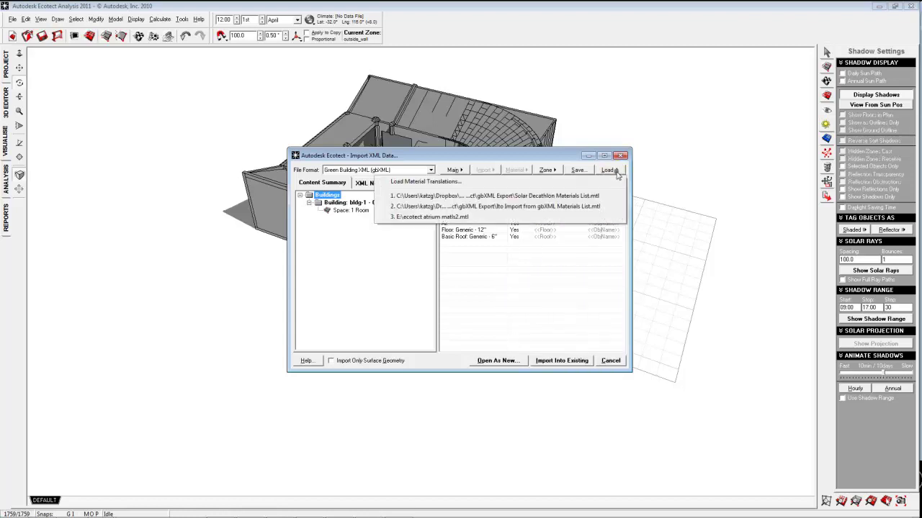
pyautogui.click(568, 206)
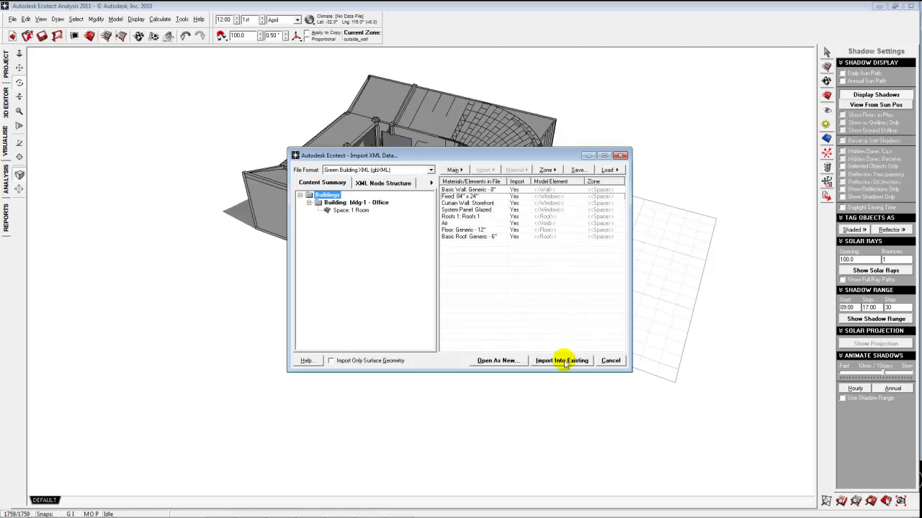
pyautogui.click(508, 361)
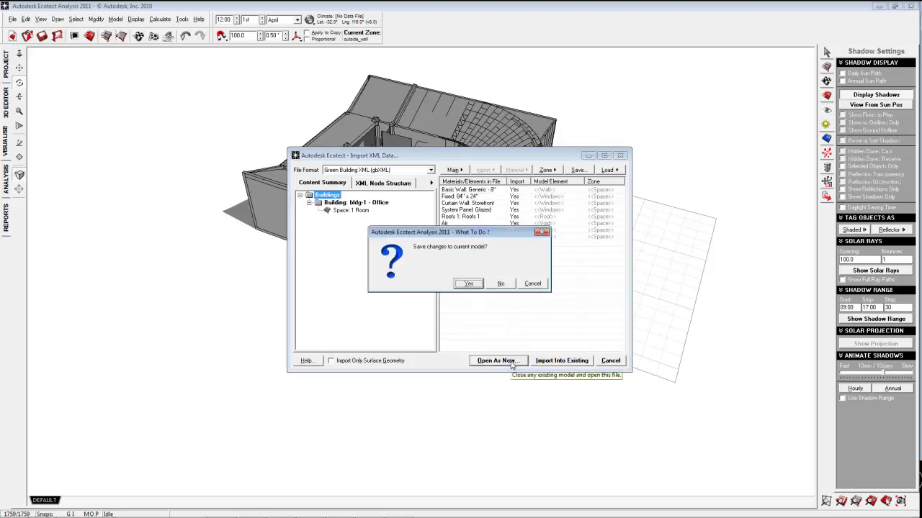
pyautogui.click(502, 285)
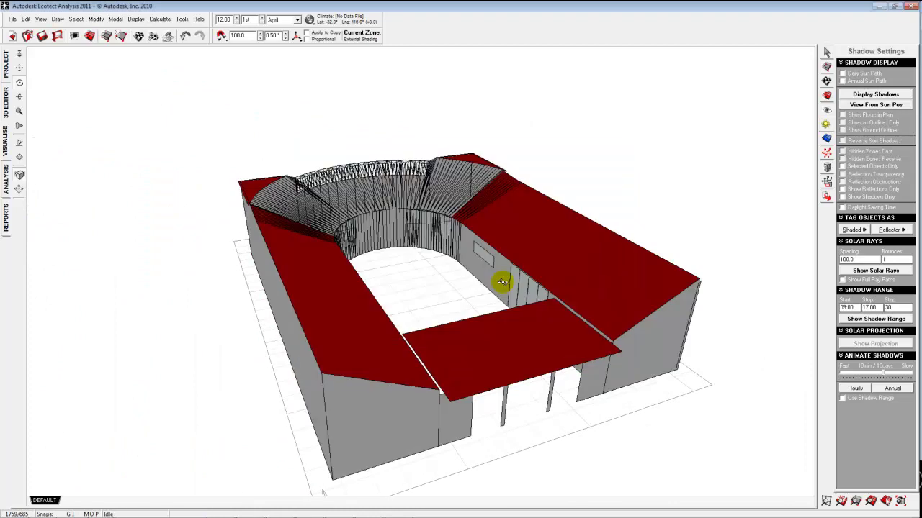
pyautogui.scroll(-3, 447, 309)
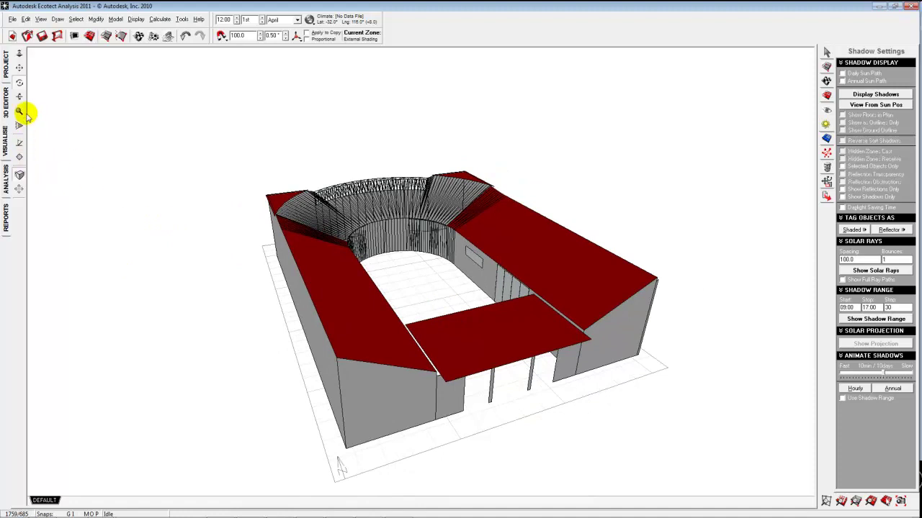
pyautogui.click(20, 85)
pyautogui.moveTo(157, 277)
pyautogui.mouseDown()
pyautogui.moveTo(270, 250)
pyautogui.moveTo(388, 271)
pyautogui.moveTo(427, 234)
pyautogui.moveTo(413, 264)
pyautogui.moveTo(352, 266)
pyautogui.moveTo(273, 337)
pyautogui.moveTo(229, 249)
pyautogui.moveTo(235, 306)
pyautogui.moveTo(222, 241)
pyautogui.moveTo(124, 238)
pyautogui.moveTo(35, 284)
pyautogui.moveTo(37, 298)
pyautogui.moveTo(60, 303)
pyautogui.moveTo(99, 291)
pyautogui.moveTo(205, 297)
pyautogui.moveTo(214, 249)
pyautogui.moveTo(197, 257)
pyautogui.moveTo(180, 295)
pyautogui.moveTo(237, 277)
pyautogui.moveTo(221, 269)
pyautogui.moveTo(214, 281)
pyautogui.moveTo(159, 283)
pyautogui.mouseUp()
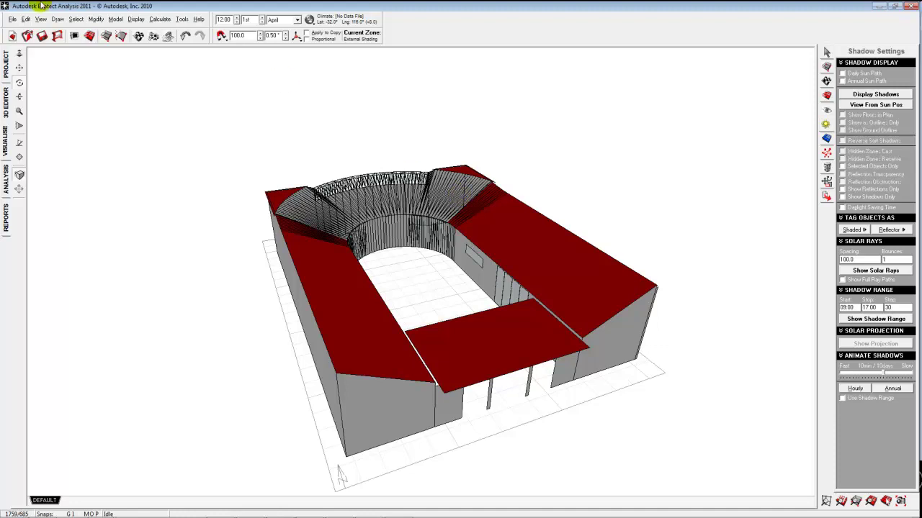
pyautogui.click(12, 19)
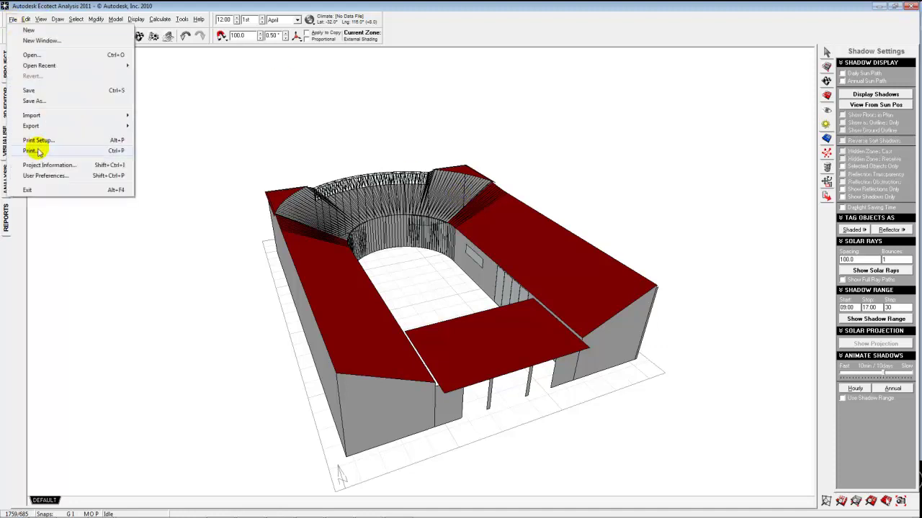
pyautogui.moveTo(40, 128)
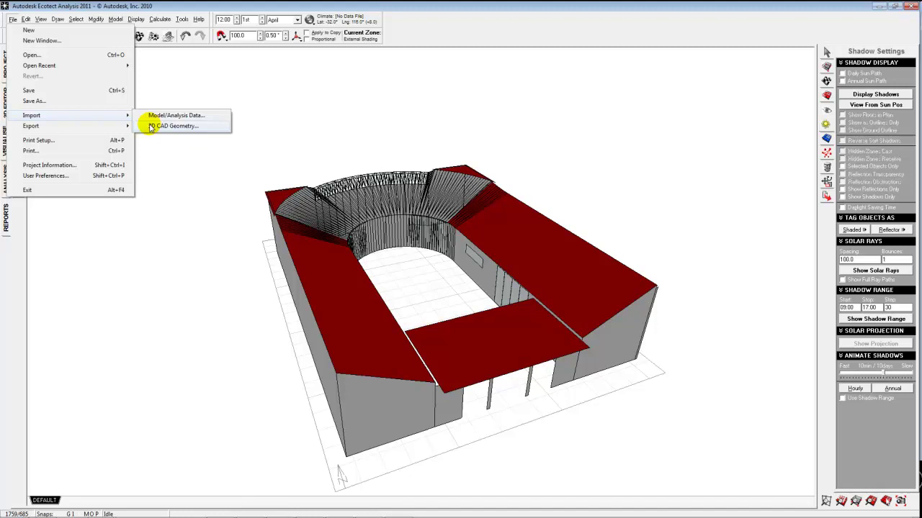
pyautogui.click(72, 56)
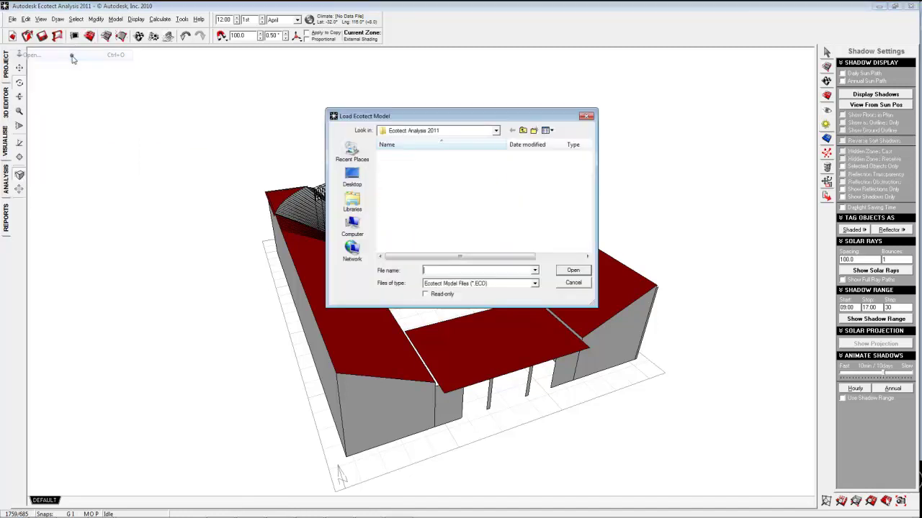
pyautogui.click(496, 131)
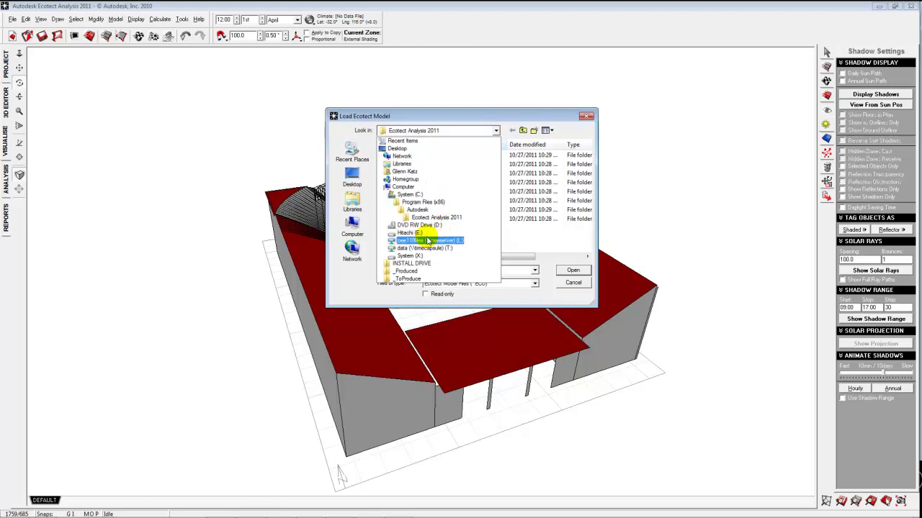
pyautogui.click(406, 173)
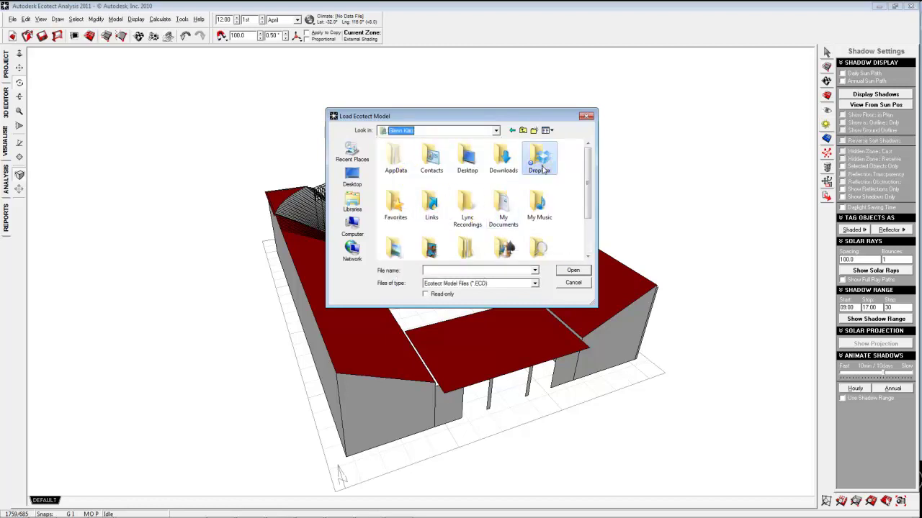
pyautogui.doubleClick(541, 164)
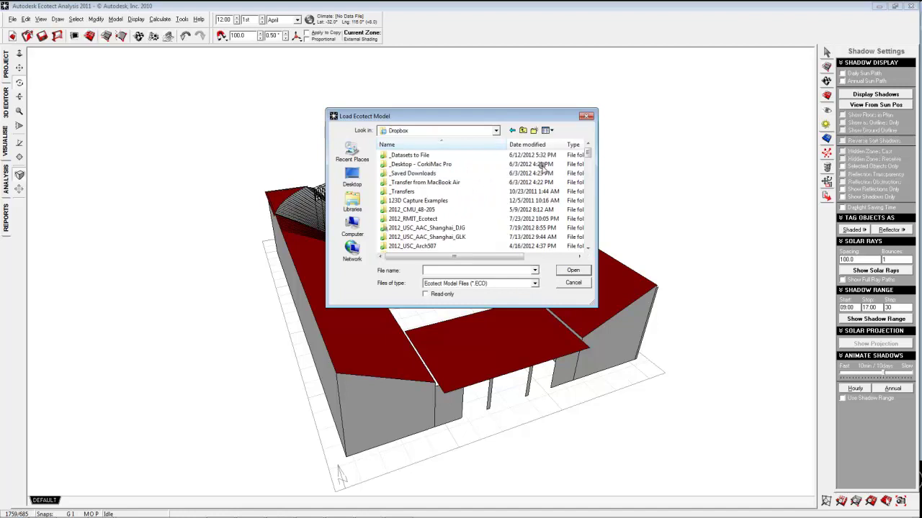
pyautogui.doubleClick(431, 220)
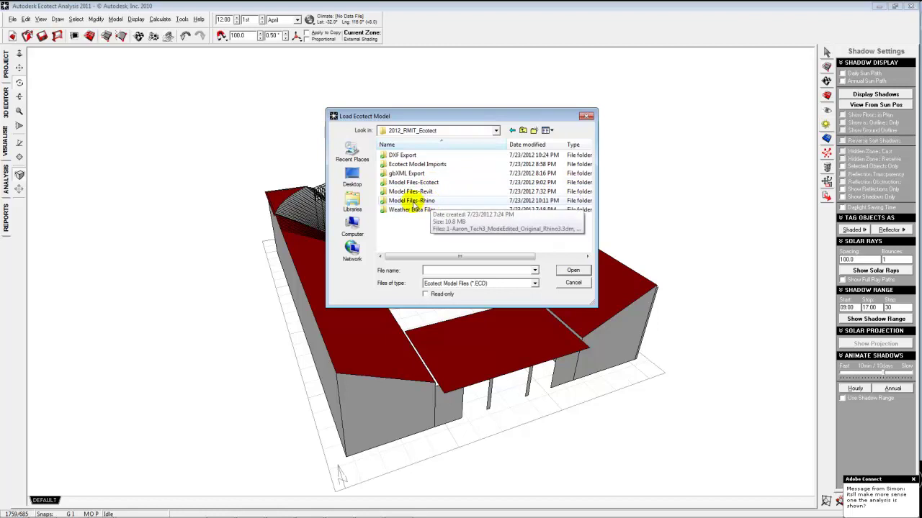
pyautogui.doubleClick(412, 202)
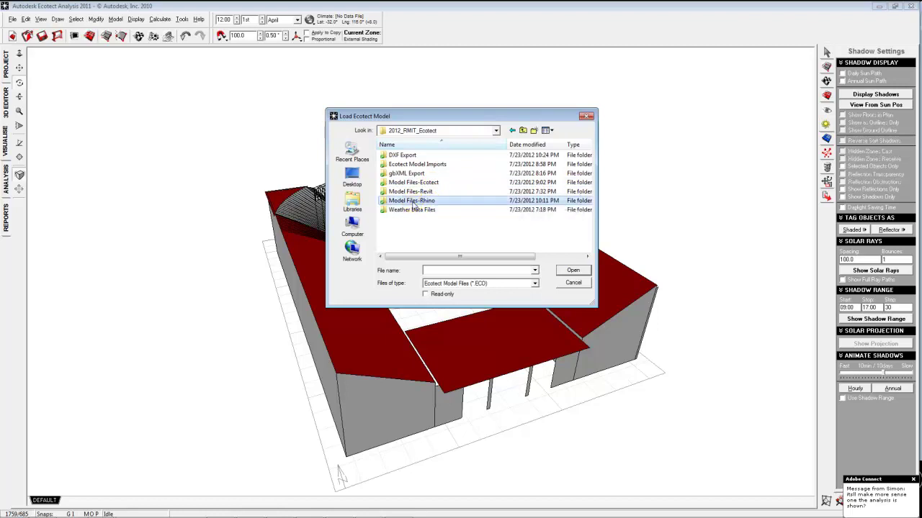
pyautogui.click(534, 283)
pyautogui.click(516, 245)
pyautogui.click(523, 130)
pyautogui.doubleClick(434, 182)
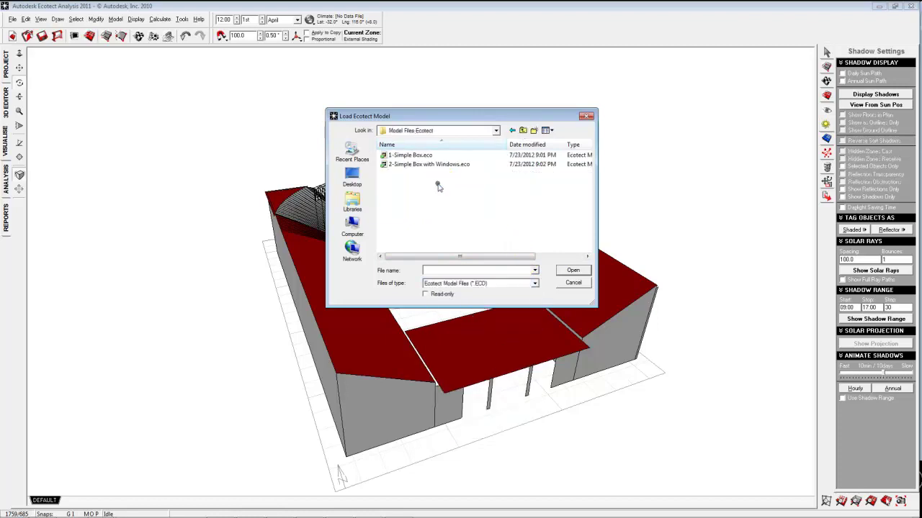
pyautogui.click(522, 130)
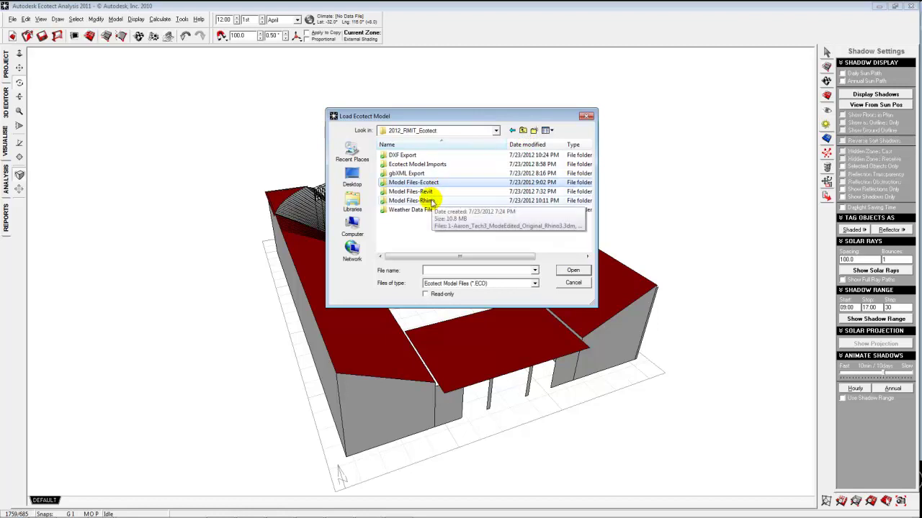
pyautogui.click(572, 283)
# Step: Start a new empty model without saving changes to the current one
pyautogui.click(12, 19)
pyautogui.click(28, 30)
pyautogui.click(502, 285)
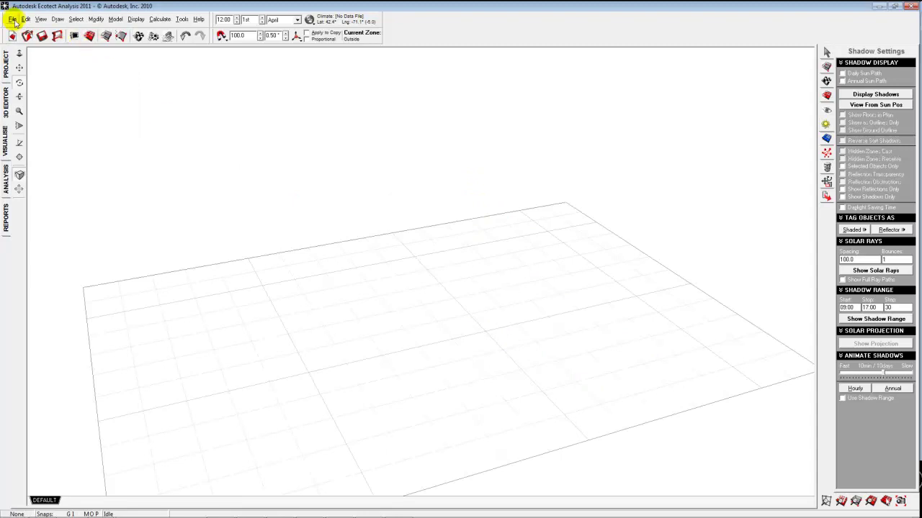
# Step: Begin a 3D CAD geometry import in DXF format and browse to the 2012_RMIT_Ecotect folder in Dropbox
pyautogui.click(12, 19)
pyautogui.click(158, 125)
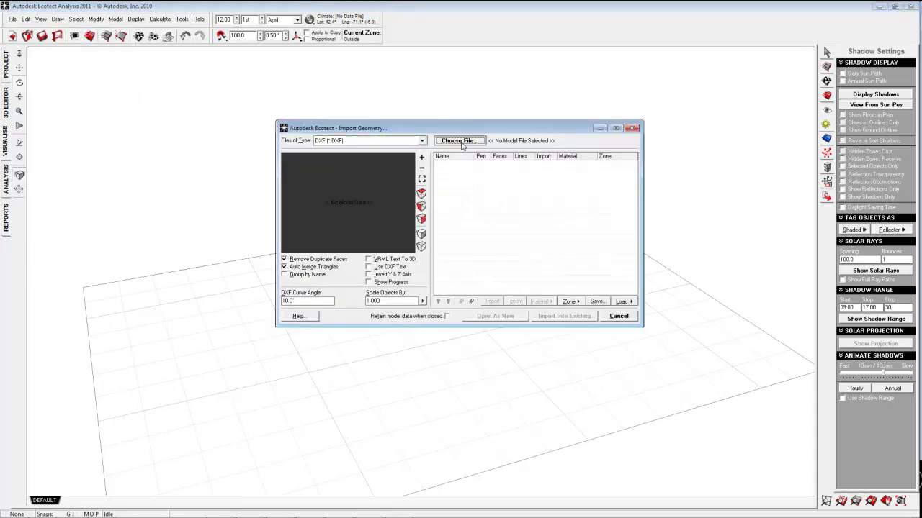
pyautogui.click(459, 141)
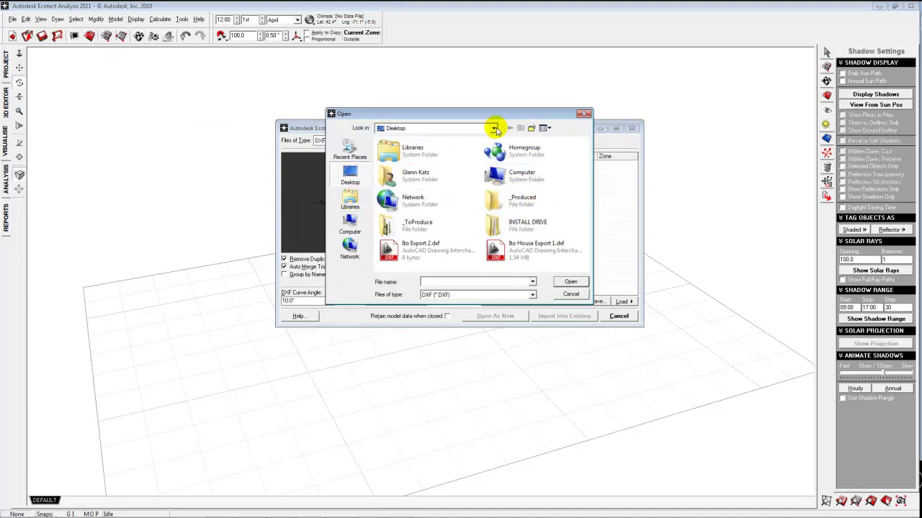
pyautogui.doubleClick(431, 172)
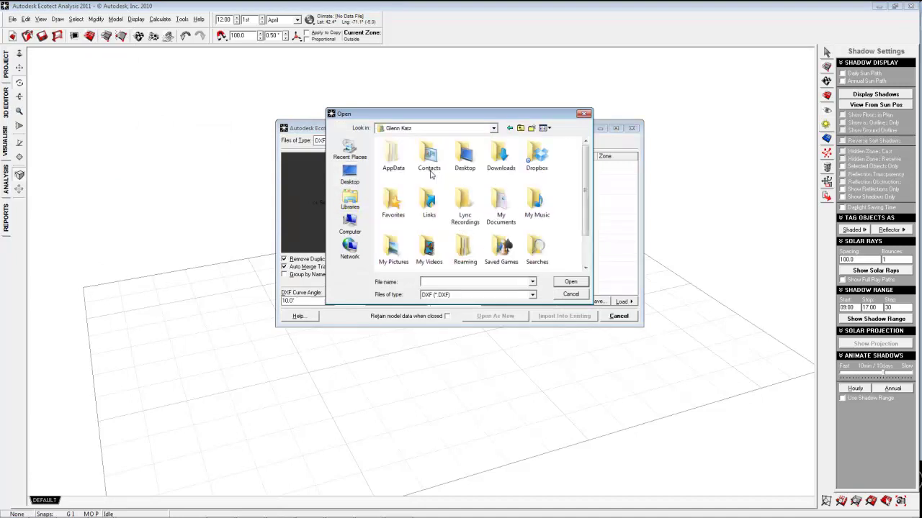
pyautogui.doubleClick(543, 167)
pyautogui.doubleClick(425, 216)
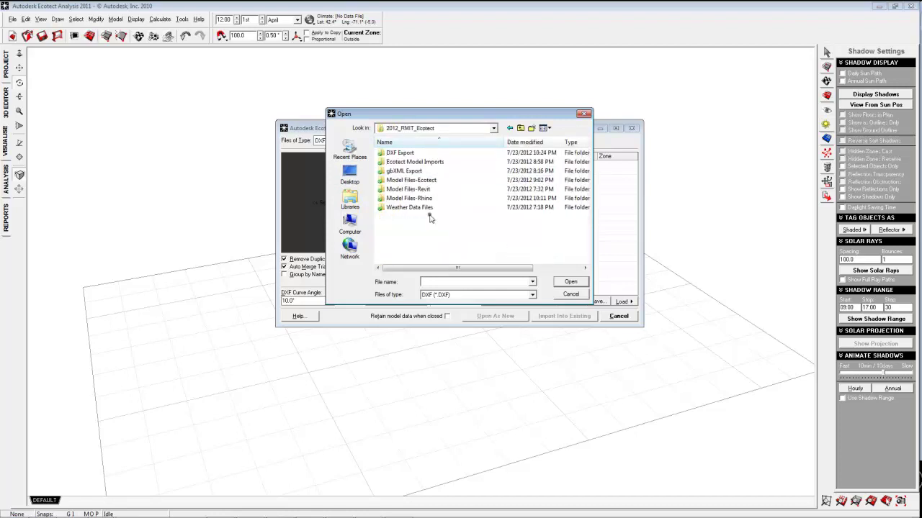
pyautogui.doubleClick(424, 191)
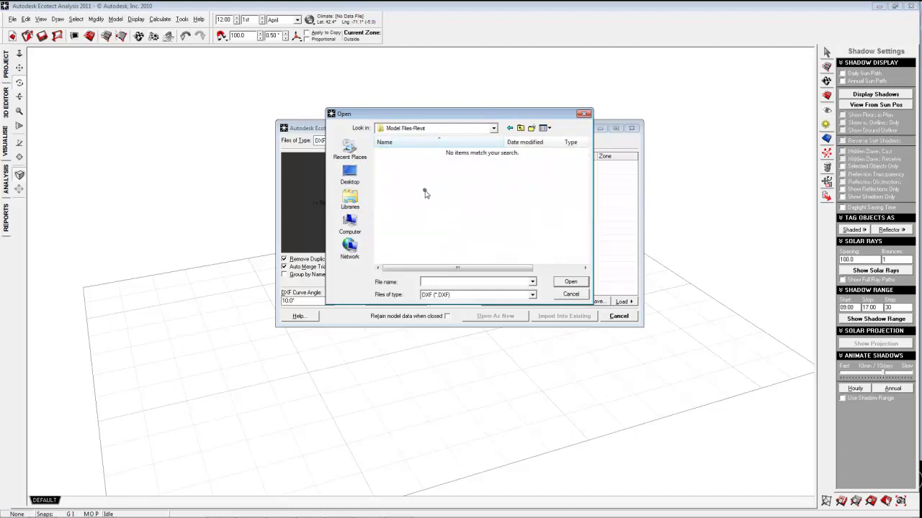
pyautogui.click(520, 127)
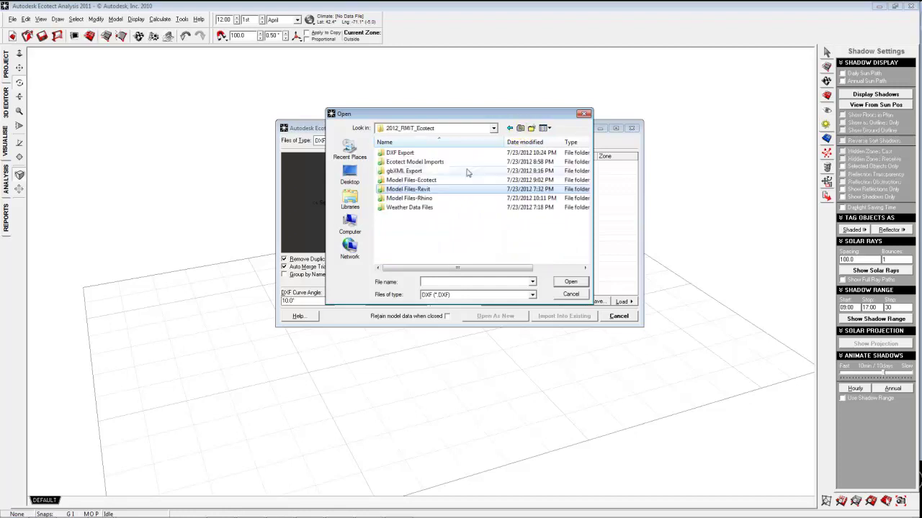
pyautogui.doubleClick(410, 198)
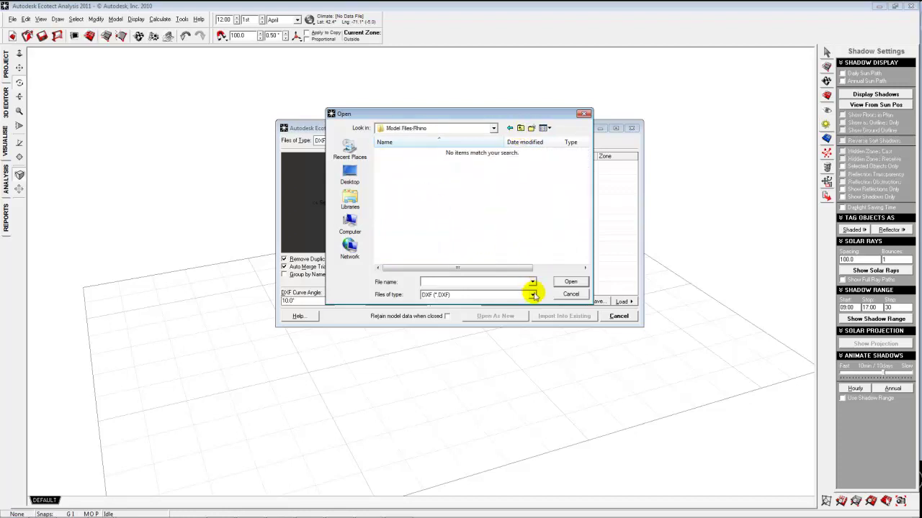
pyautogui.click(492, 128)
pyautogui.moveTo(494, 131); pyautogui.dragTo(440, 184)
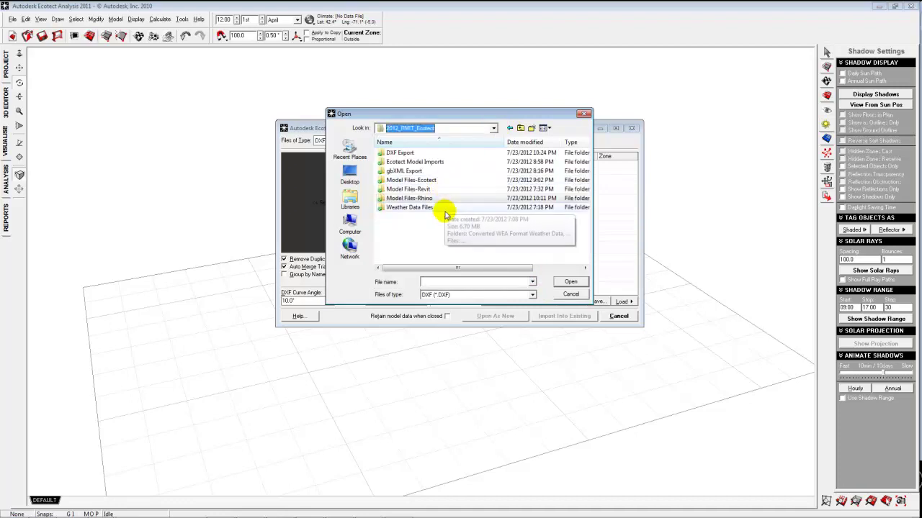
# Step: Choose Ito_Export.dxf from the DXF Export folder as the geometry file to import
pyautogui.doubleClick(403, 153)
pyautogui.click(420, 154)
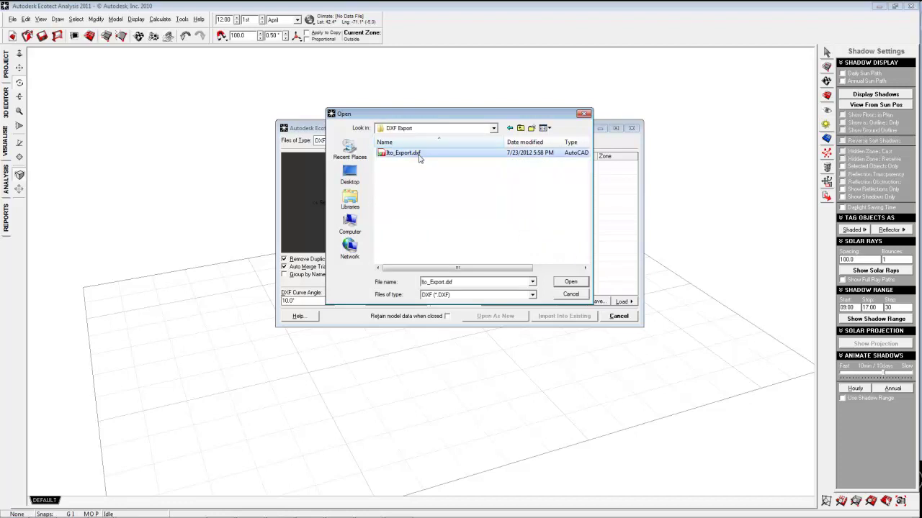
pyautogui.click(570, 281)
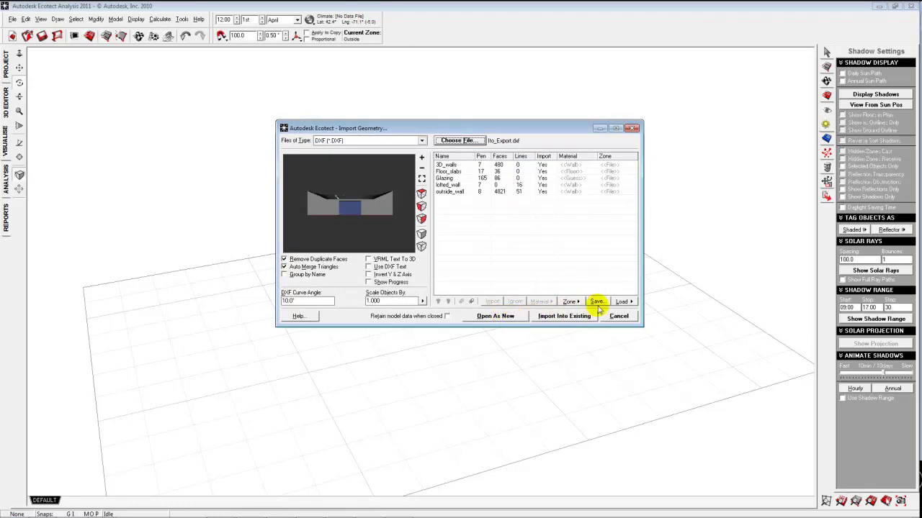
# Step: Load the material translations from Ito_Import_Translation_List v2.mtl and open the DXF as a new model without saving the current one
pyautogui.click(621, 302)
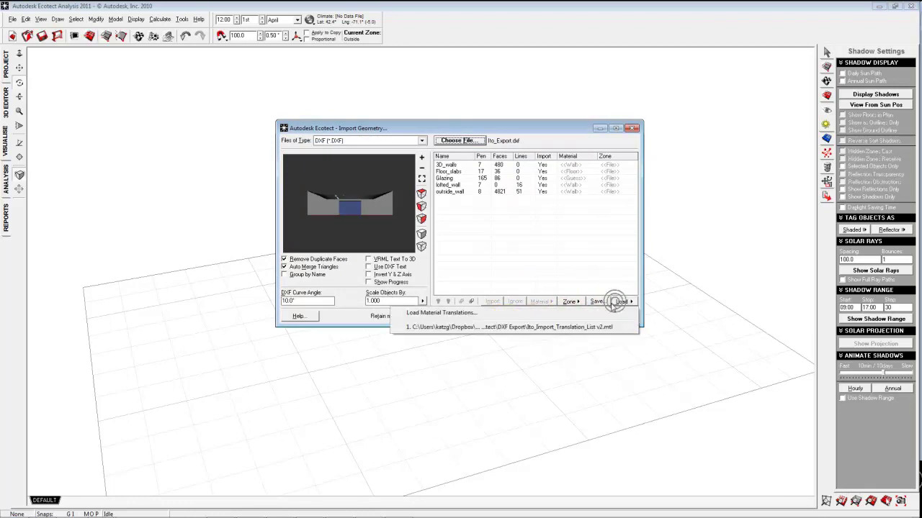
pyautogui.click(562, 327)
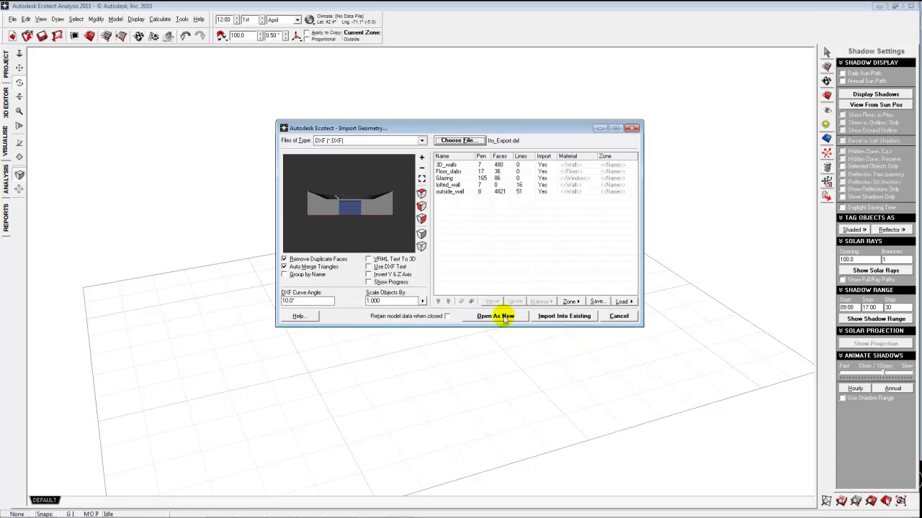
pyautogui.click(504, 317)
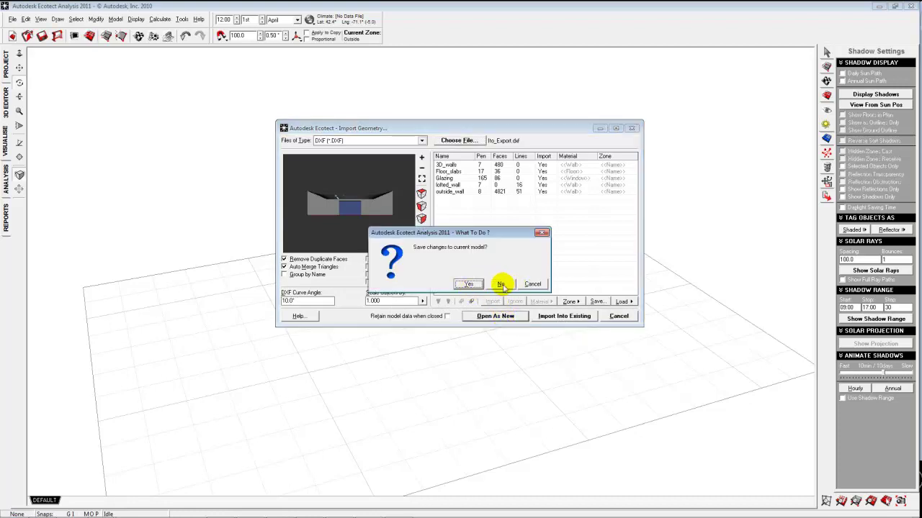
pyautogui.click(501, 285)
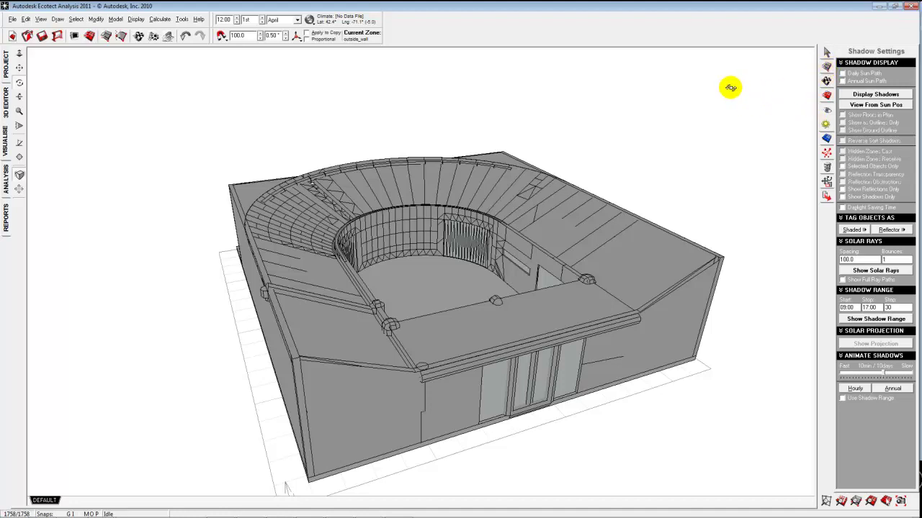
# Step: Display the zone management list and widen it so the full zone names can be read
pyautogui.click(826, 52)
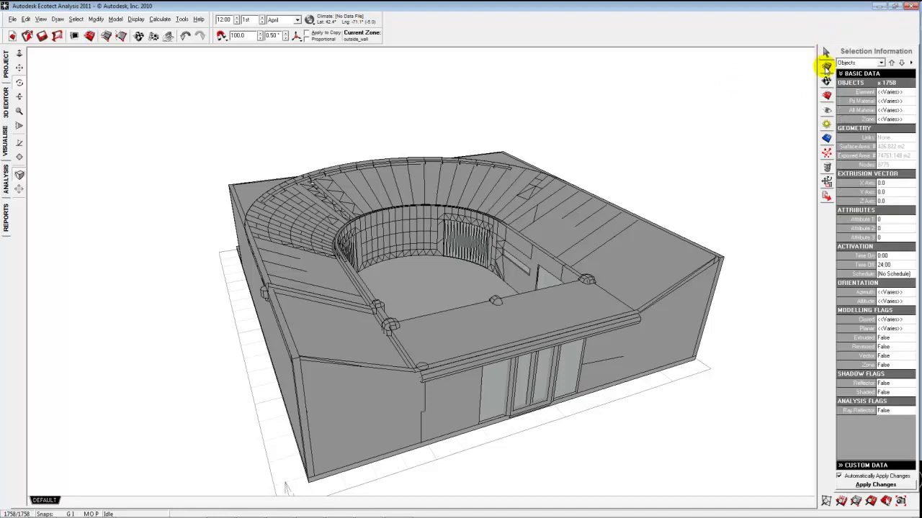
pyautogui.click(826, 67)
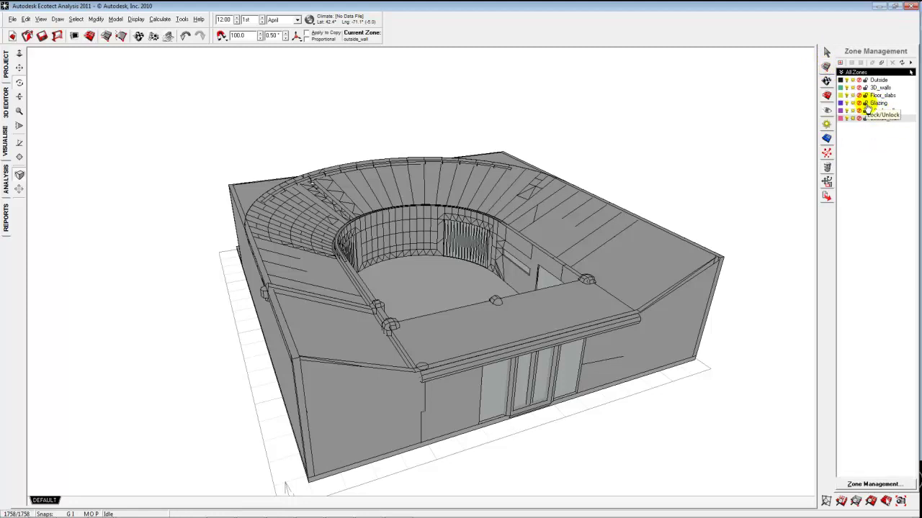
pyautogui.moveTo(818, 162); pyautogui.dragTo(786, 161)
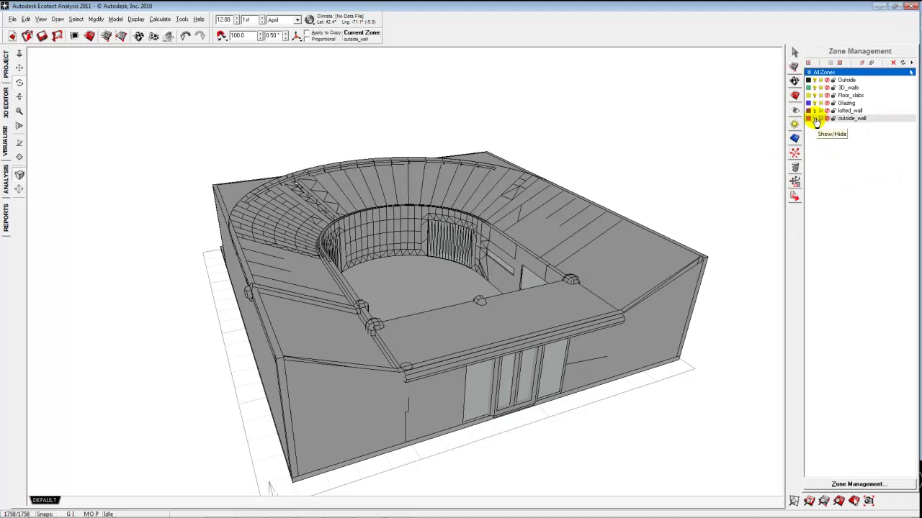
# Step: Hide and restore the outside_wall and lofted_wall zones in turn to check which geometry each one contains
pyautogui.click(815, 120)
pyautogui.click(815, 119)
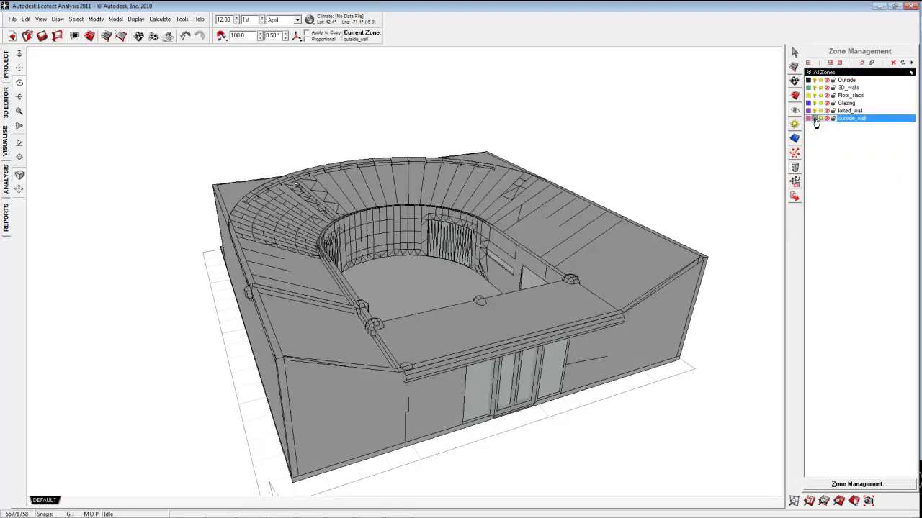
pyautogui.click(815, 112)
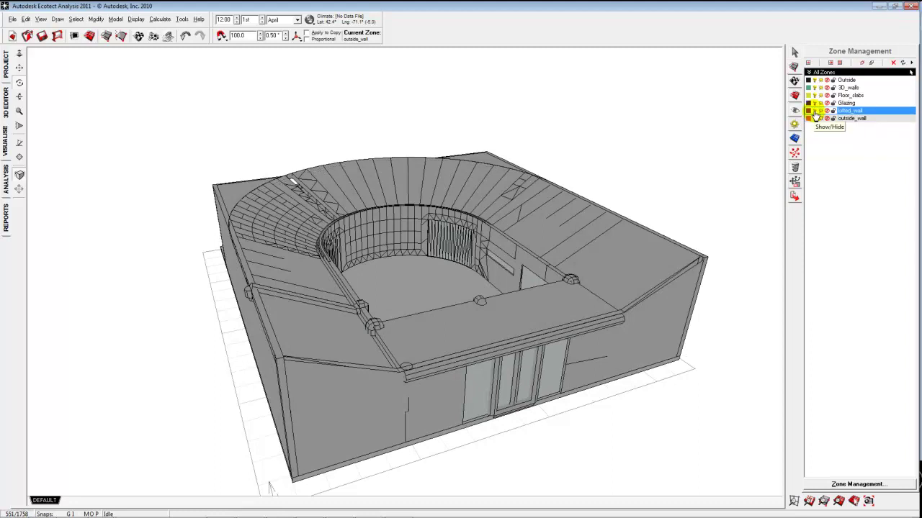
pyautogui.click(815, 119)
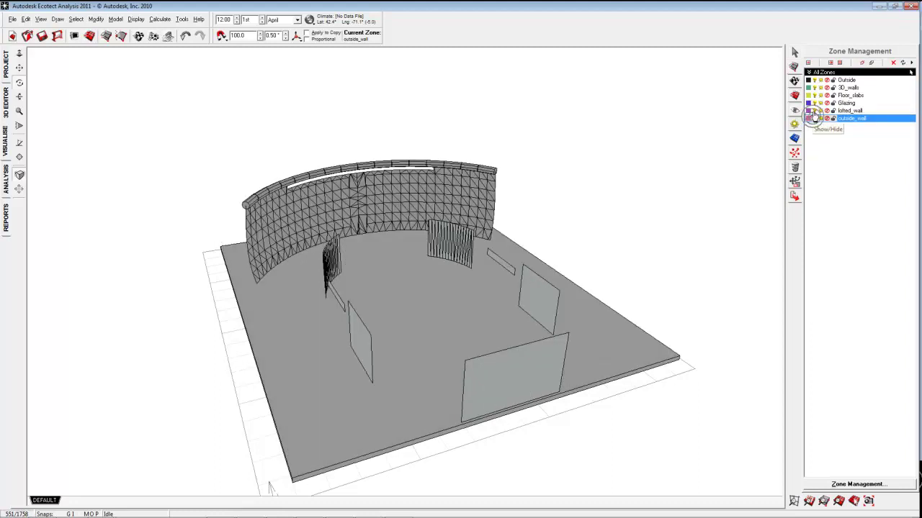
pyautogui.click(817, 119)
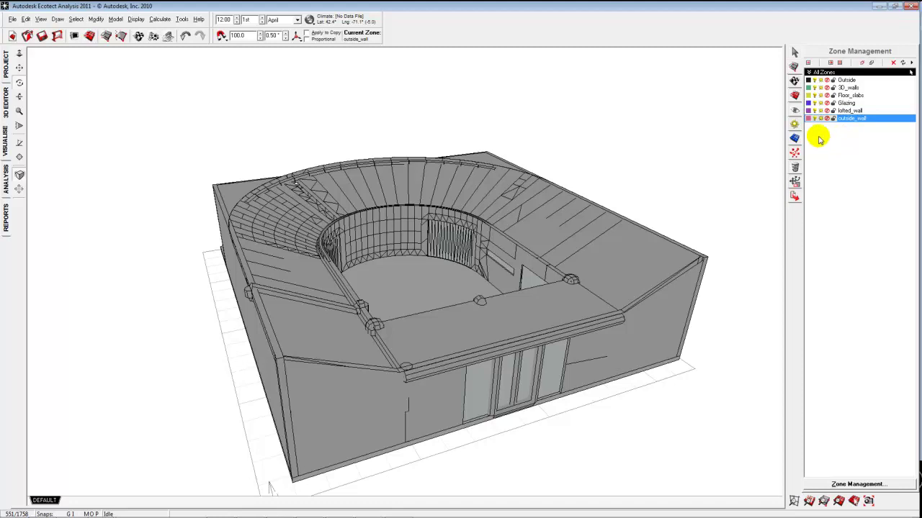
pyautogui.click(817, 111)
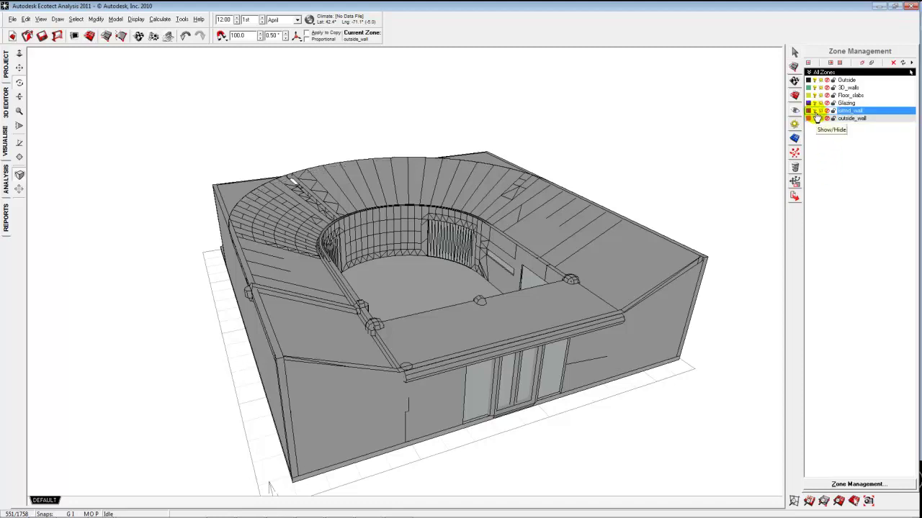
pyautogui.click(814, 118)
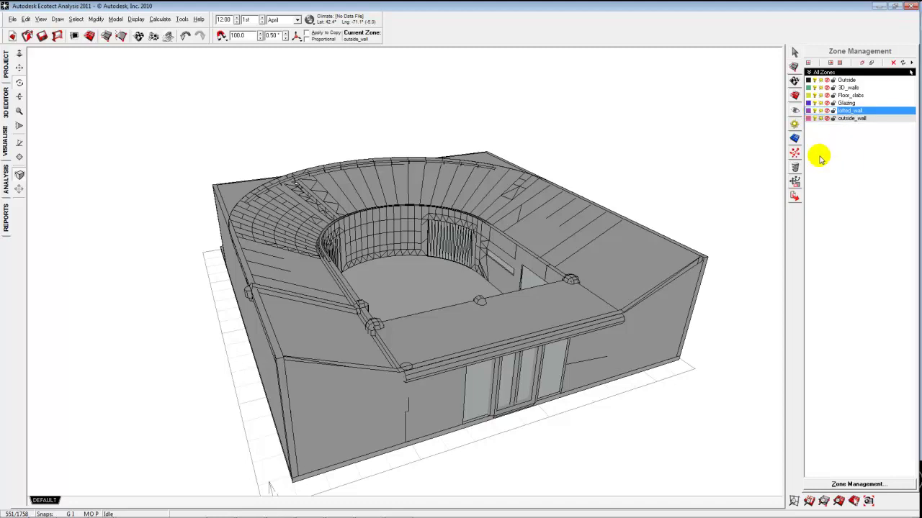